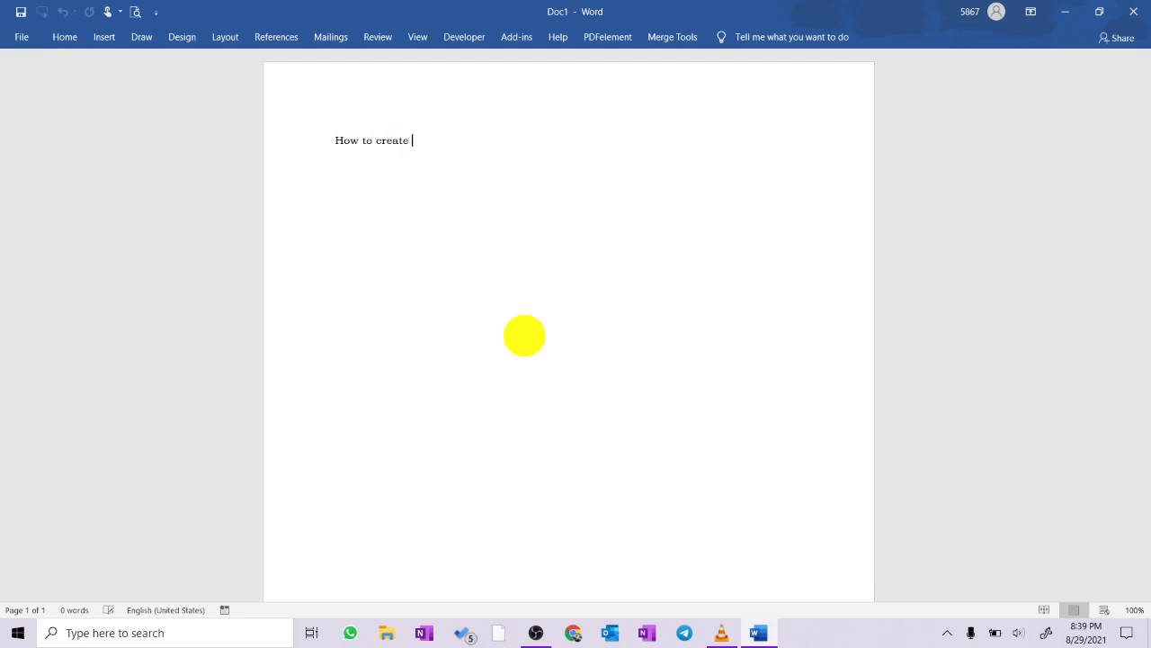
- Complete the heading text as "How to create a ruled line template in MS word easily?"
text(a ruled line template in )
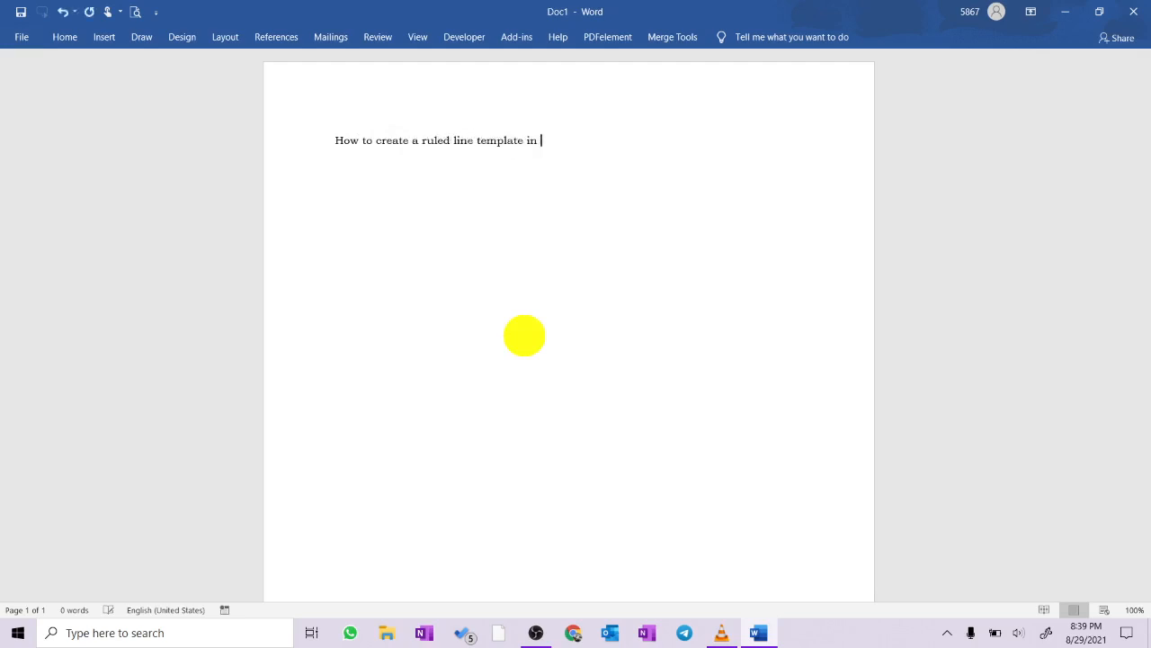
text(MS word easily?)
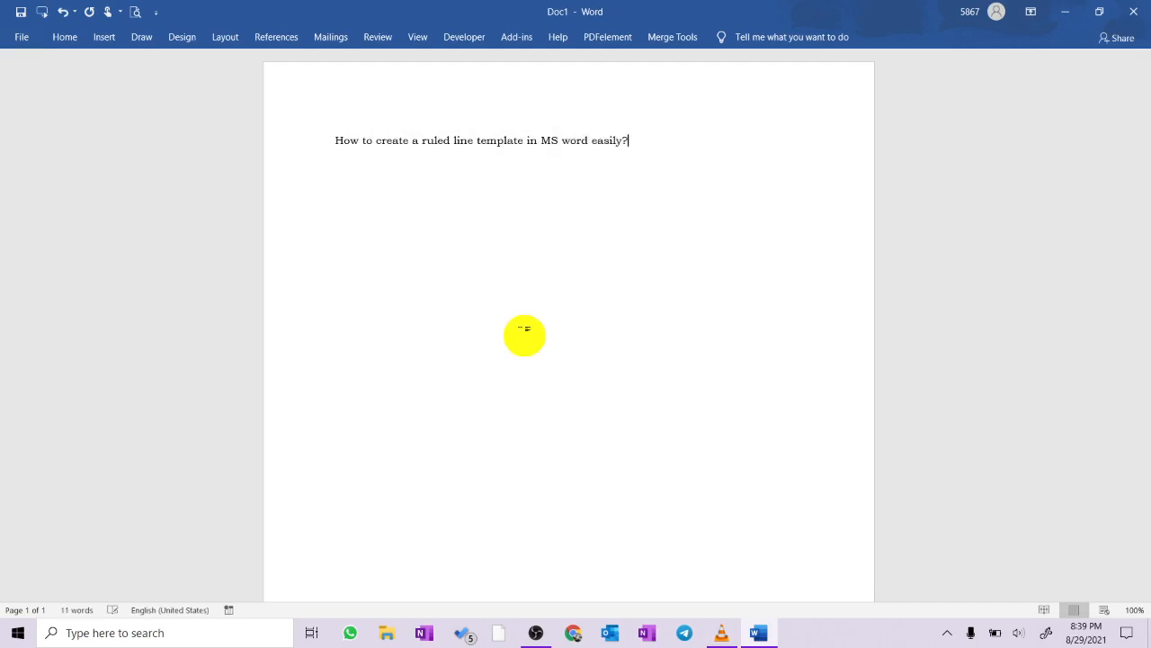
- Format the whole heading as bold, 56 pt, centred text
key(ctrl+a)
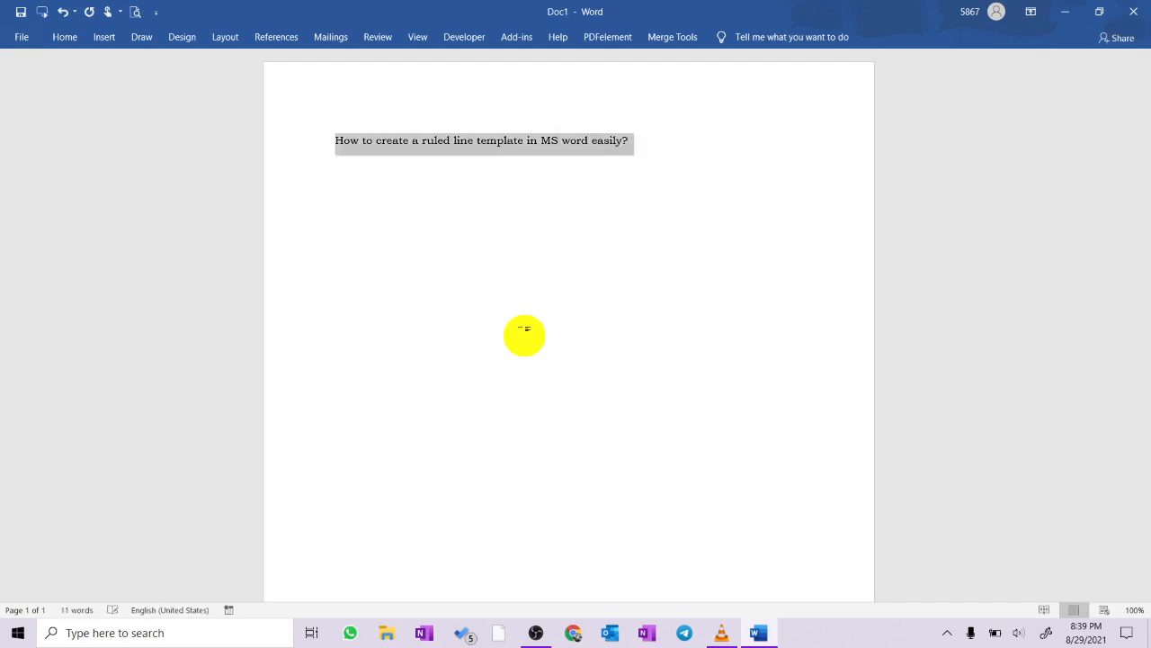
key(ctrl+b)
key(ctrl+shift+period)
key(ctrl+shift+period)
key(ctrl+shift+period)
key(ctrl+shift+period)
key(ctrl+shift+period)
key(ctrl+shift+period)
key(ctrl+shift+period)
key(ctrl+shift+period)
key(ctrl+shift+period)
key(ctrl+shift+period)
key(ctrl+shift+period)
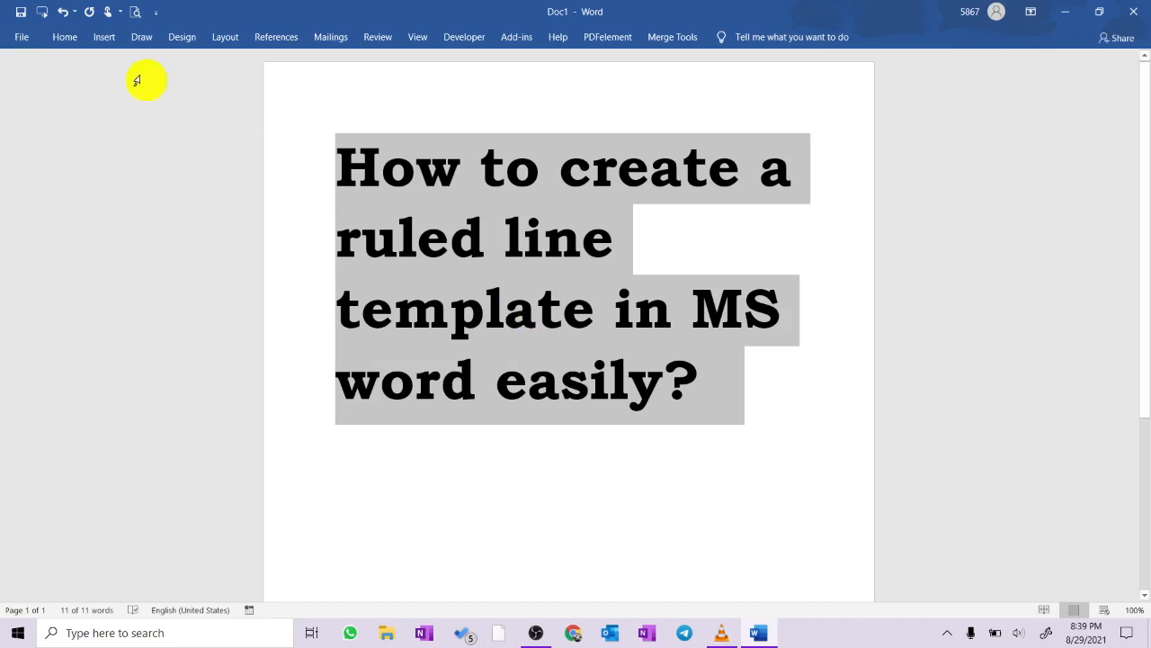
click(80, 41)
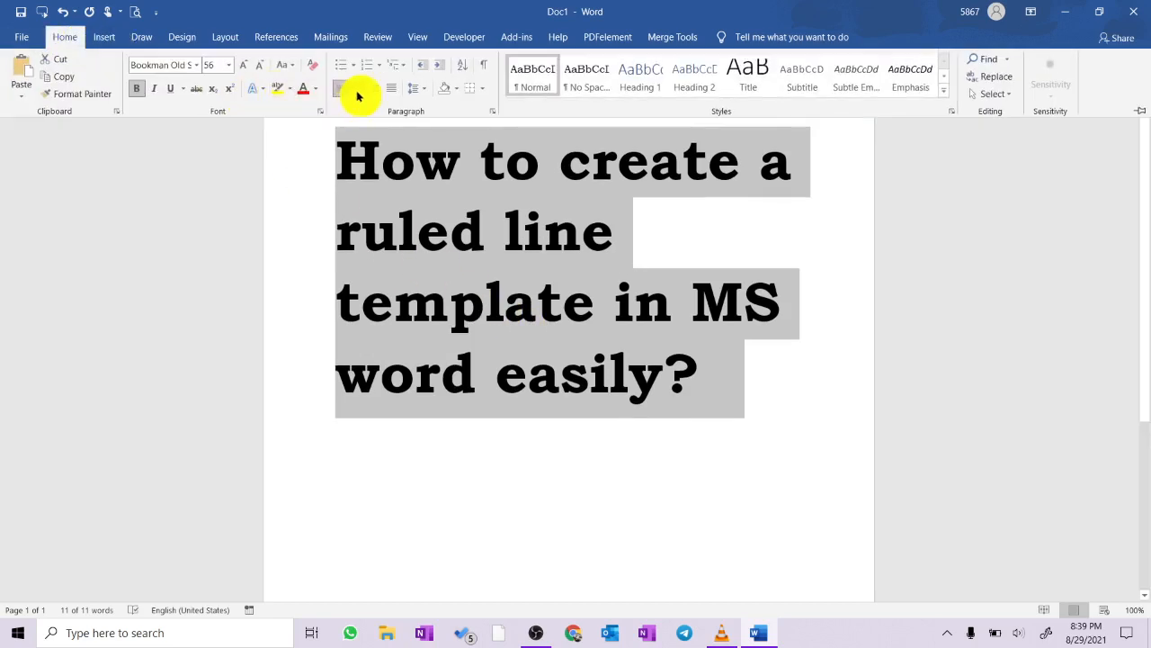
click(359, 89)
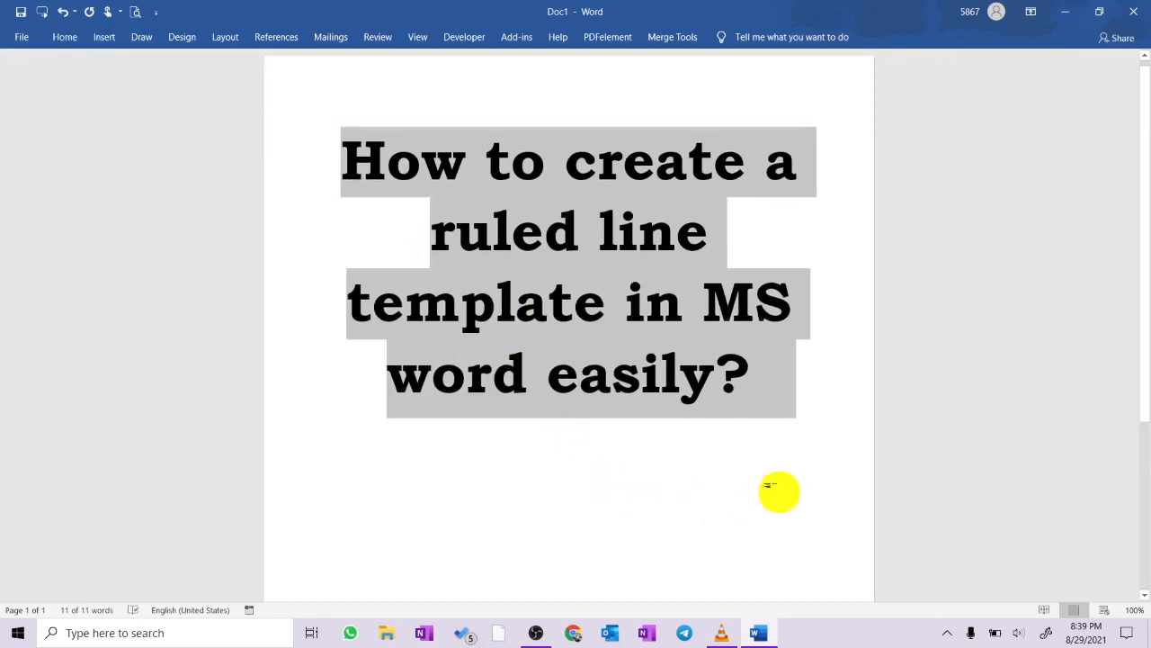
click(786, 411)
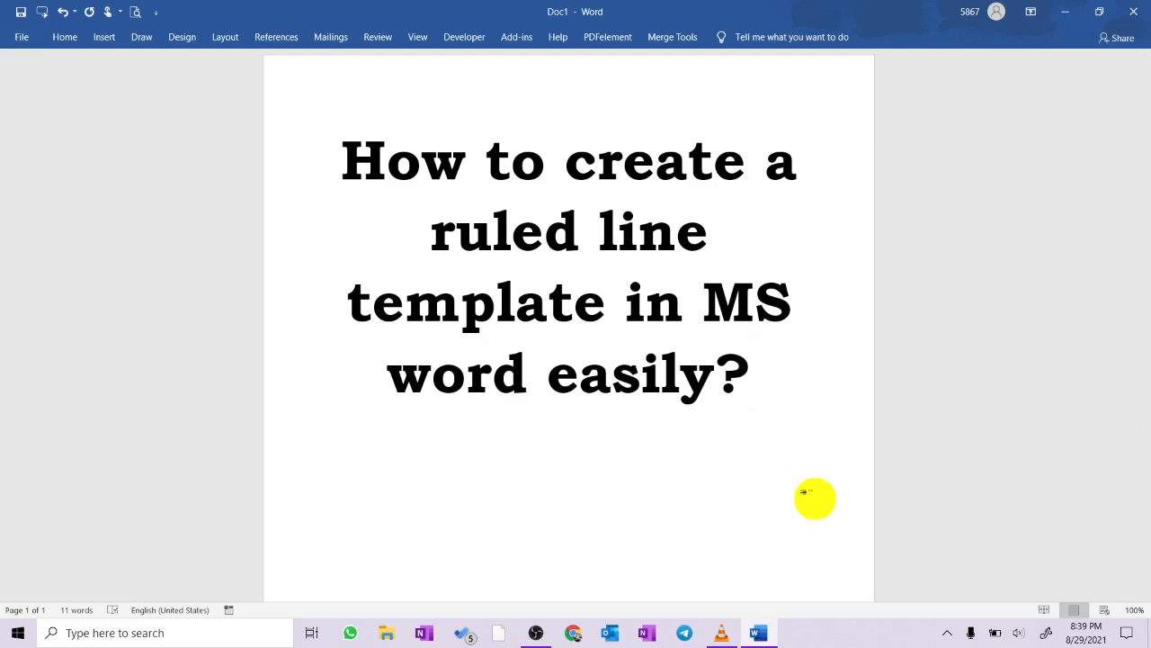
- Delete all the text in the document and insert a table with one column and eight rows
key(ctrl+a)
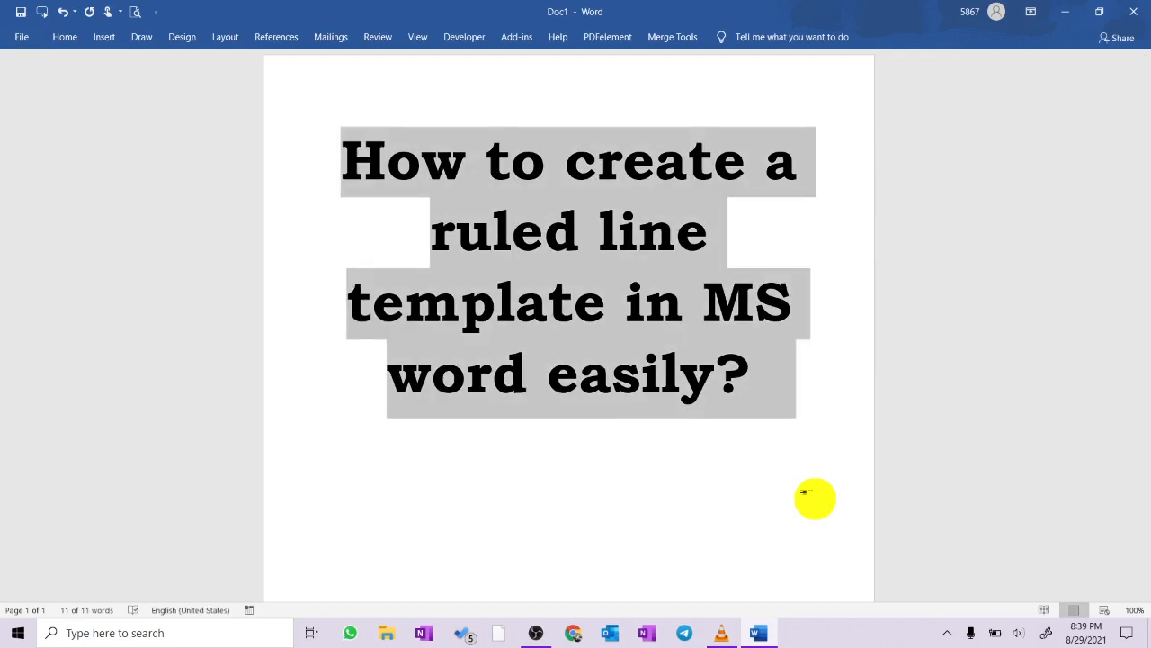
key(Delete)
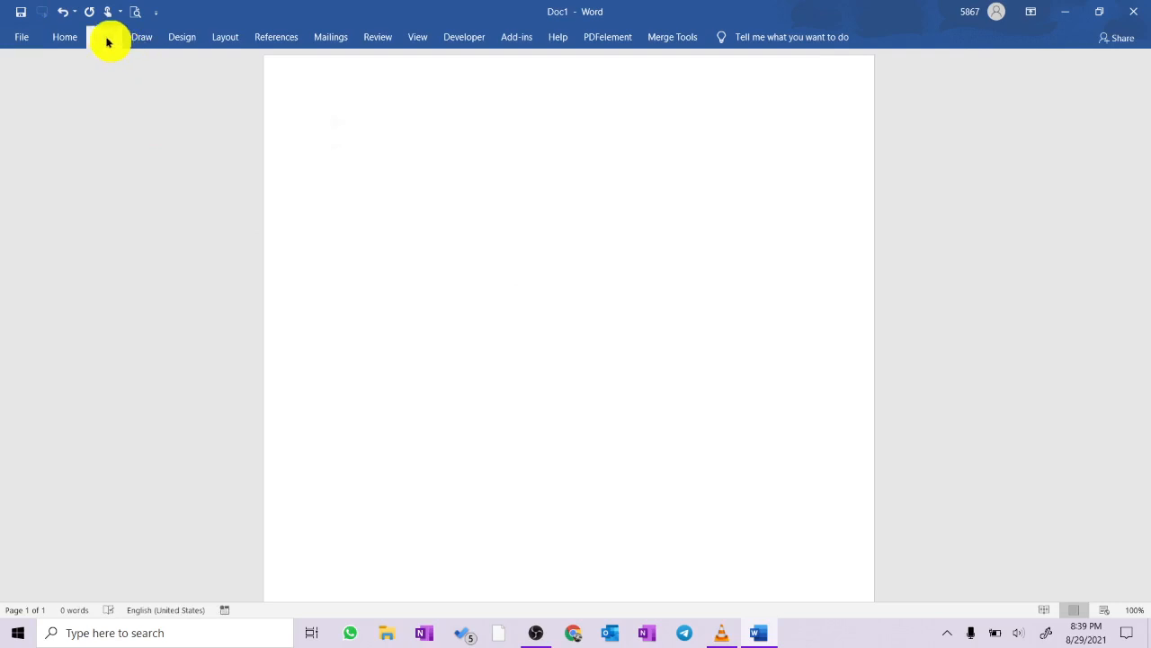
click(106, 37)
click(108, 97)
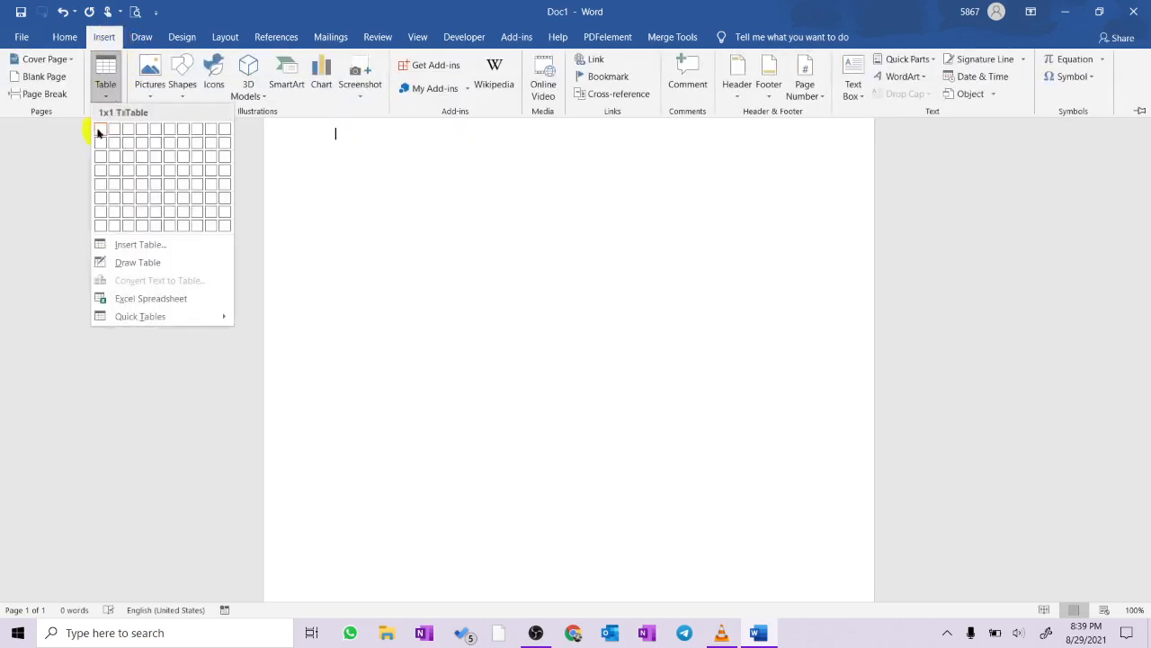
click(100, 226)
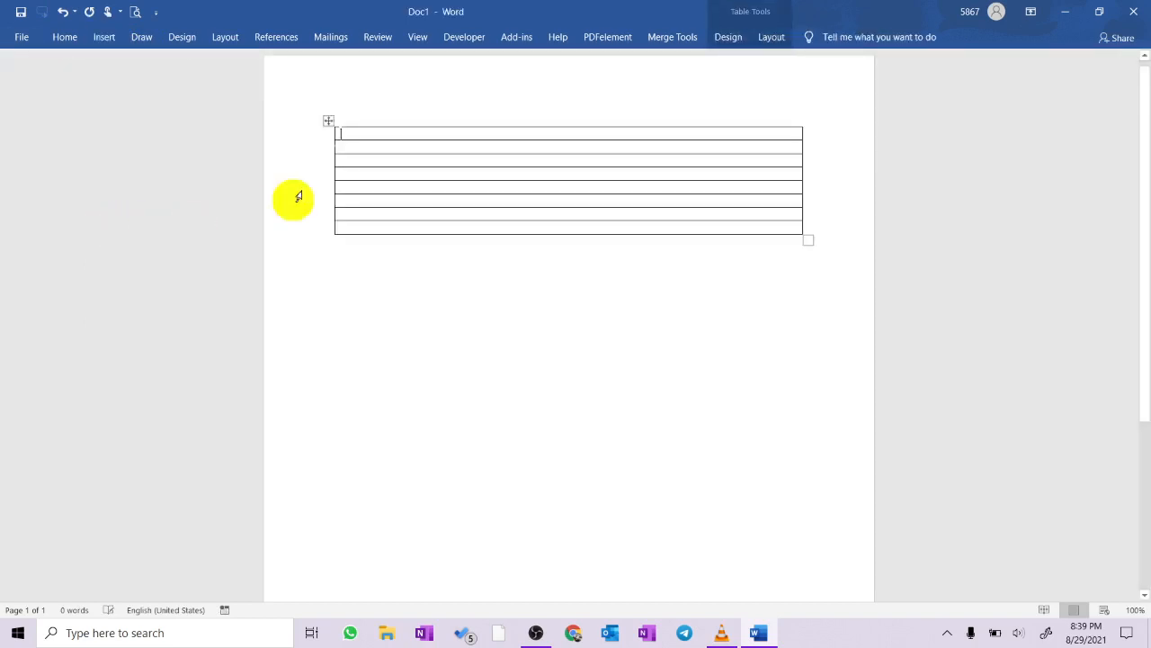
- Insert eight rows below the selected table rows twice, extending the table to 24 rows
click(329, 123)
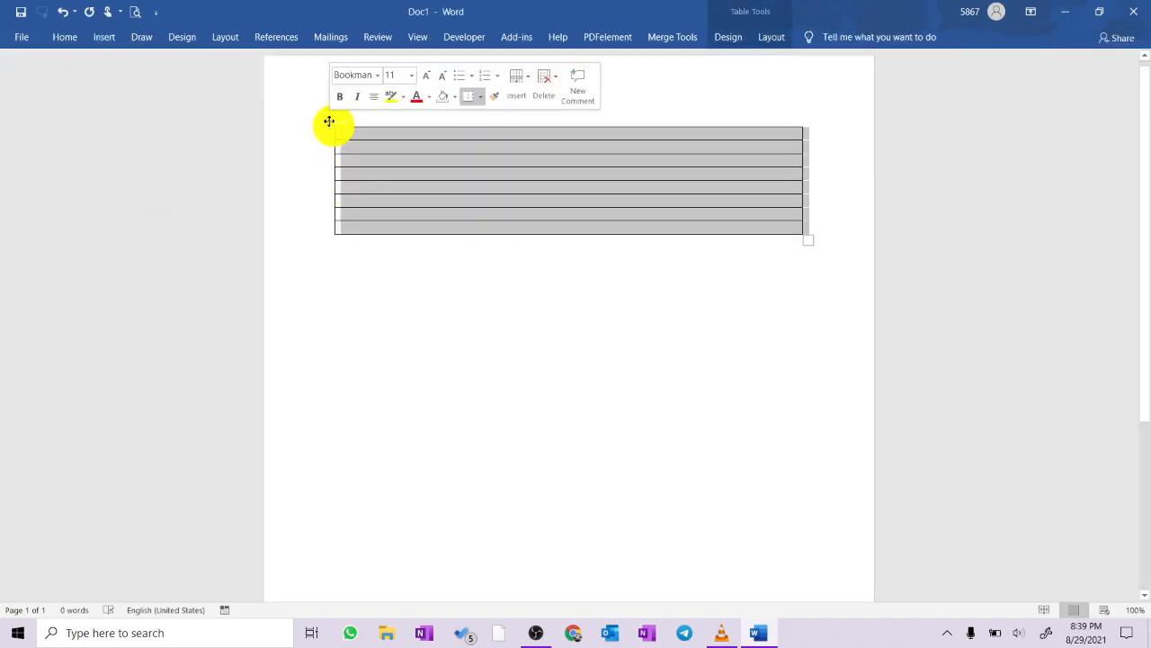
right_click(413, 206)
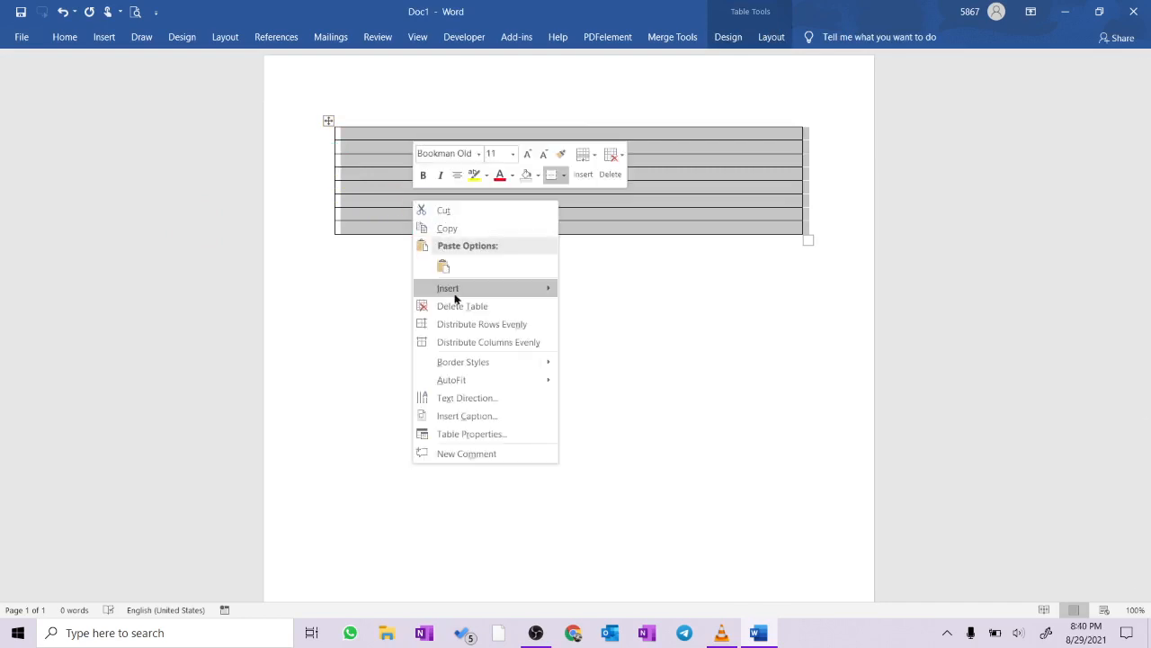
mouse_move(454, 293)
click(654, 347)
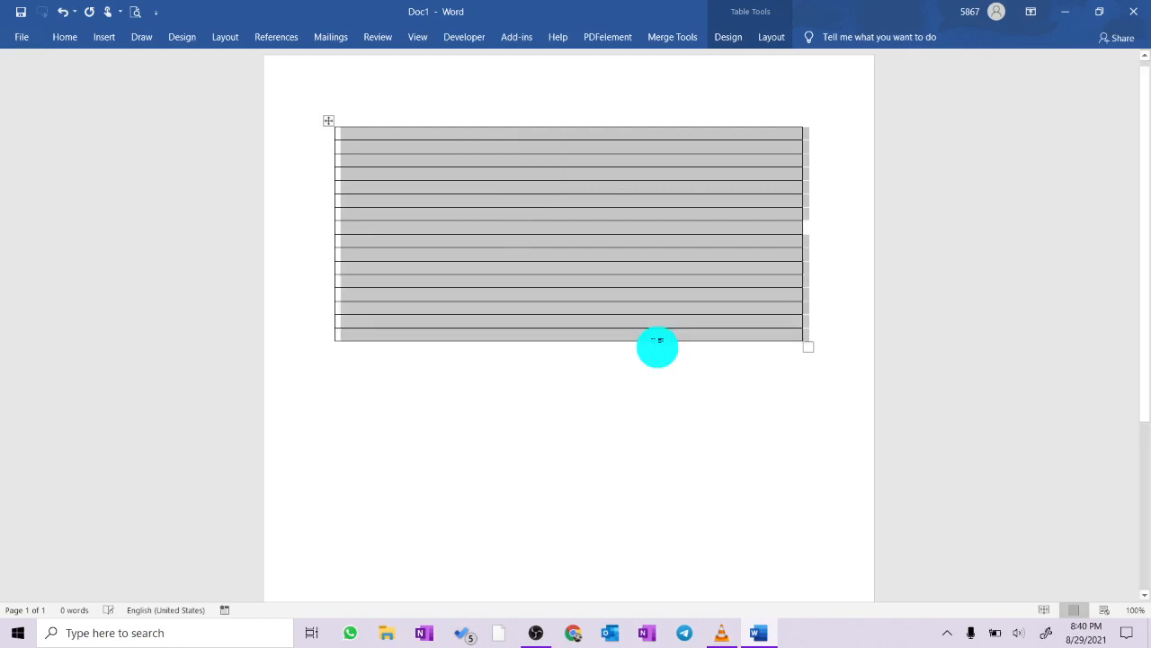
right_click(494, 312)
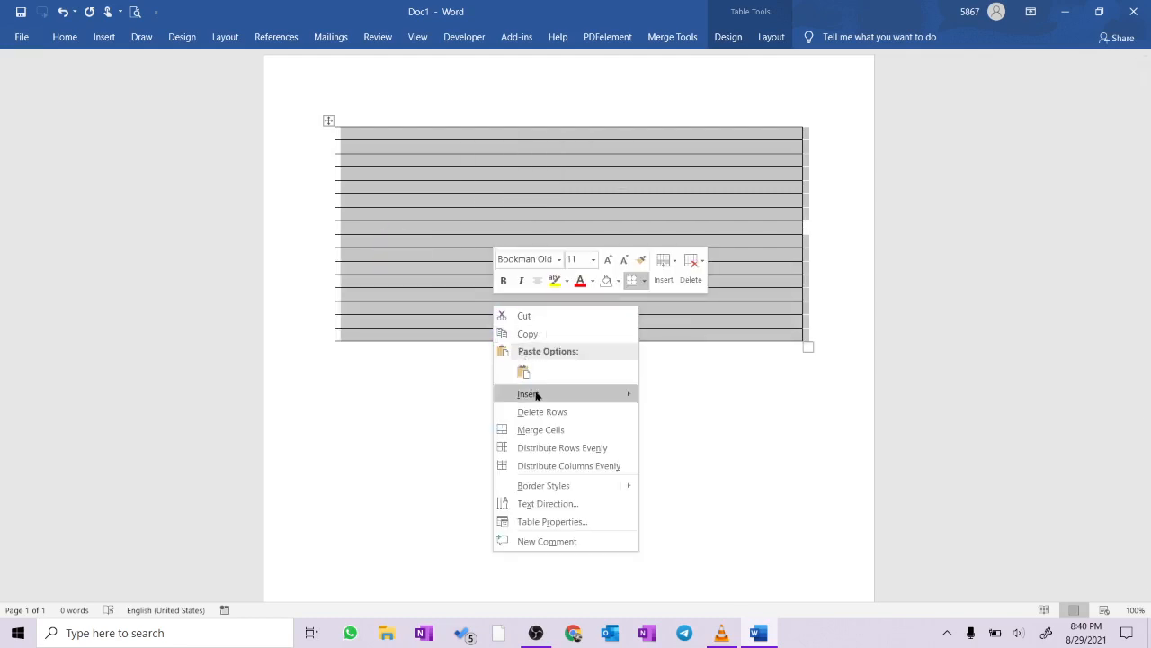
mouse_move(538, 396)
click(722, 448)
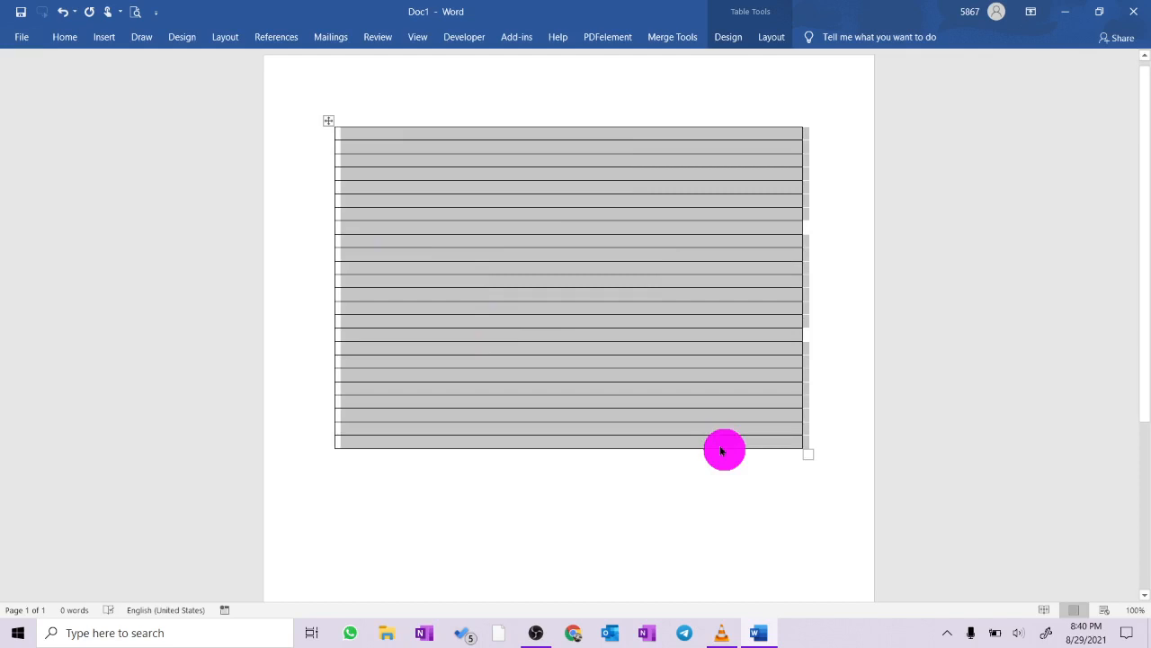
- Leave a blank line below the table and write the note "Keep the rows selected in order to increase the number of lines"
click(509, 517)
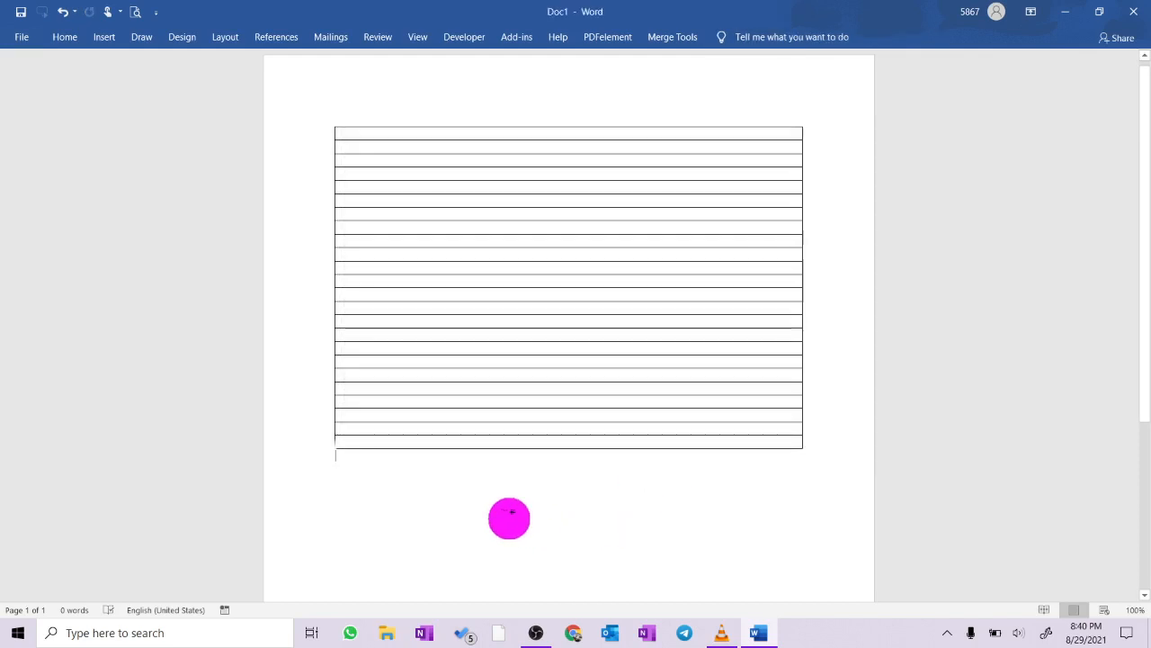
key(Return)
key(Return)
text(Keep )
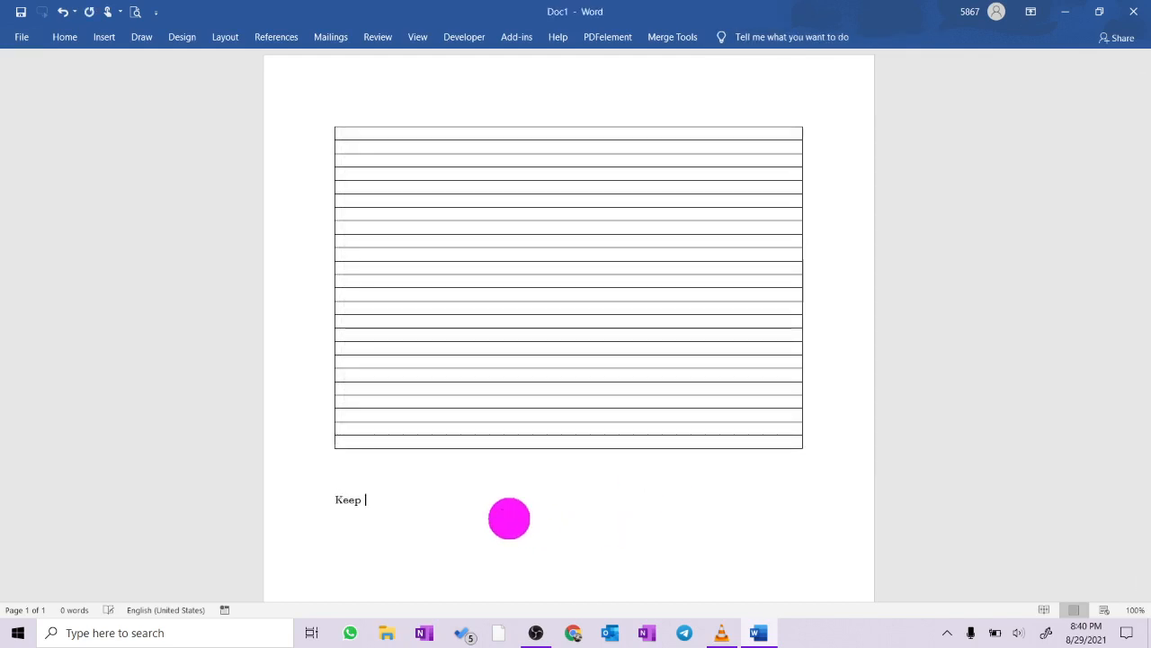
text(the rows selec)
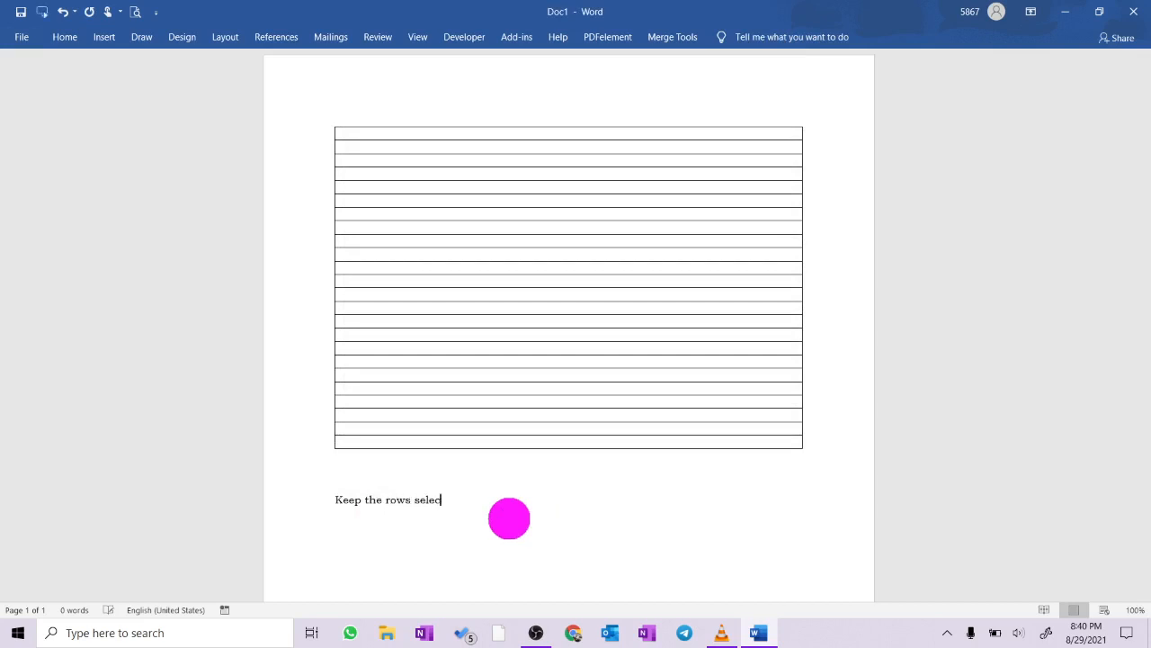
text(ted in order to increase the number of lines)
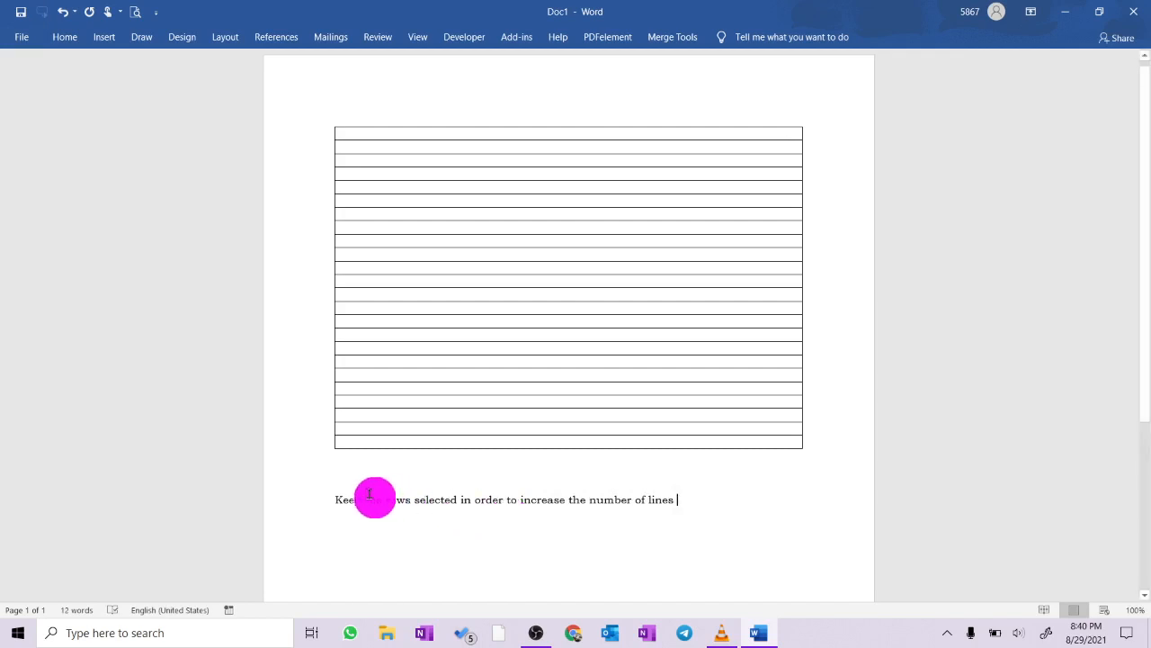
- Make the note below the table bold and enlarge its font so it spans two lines
drag(703, 494, 298, 501)
key(ctrl+shift+period)
key(ctrl+shift+period)
key(ctrl+shift+period)
key(ctrl+shift+period)
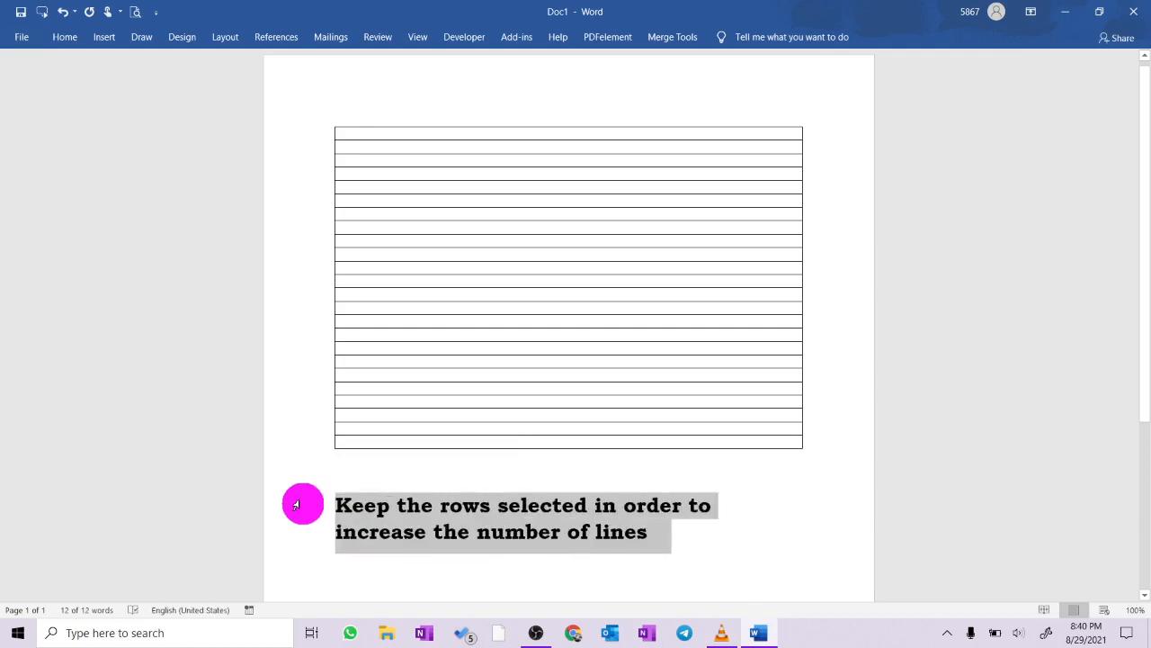
click(833, 521)
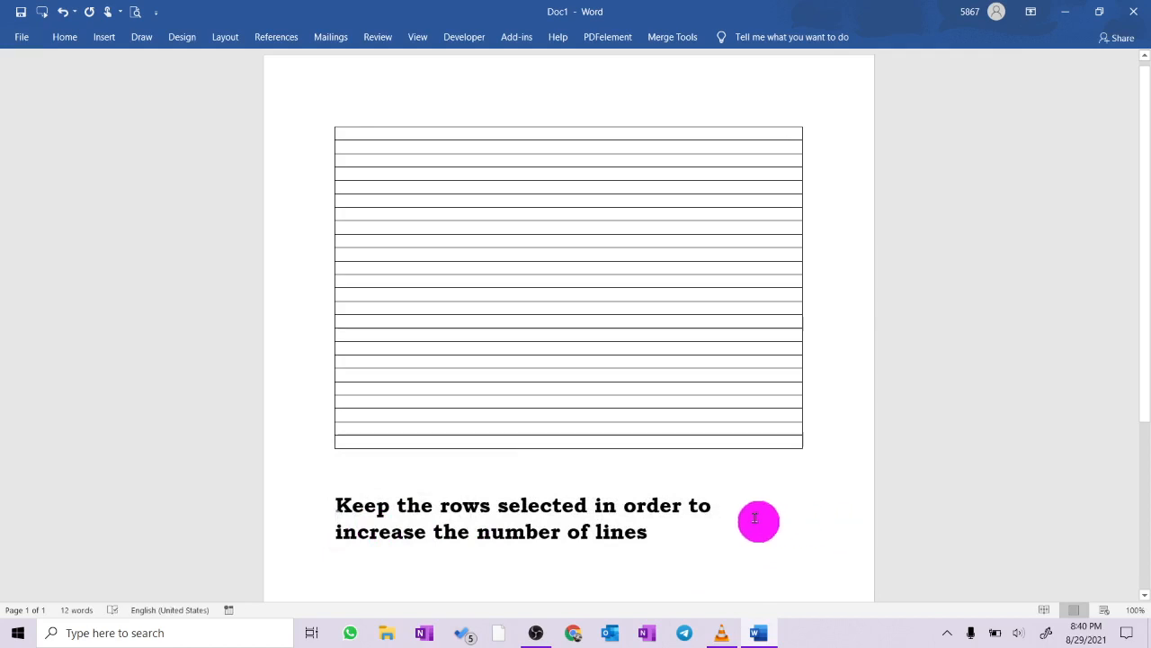
- Delete the note below the table and insert 24 more rows below the existing table rows
drag(675, 539, 322, 504)
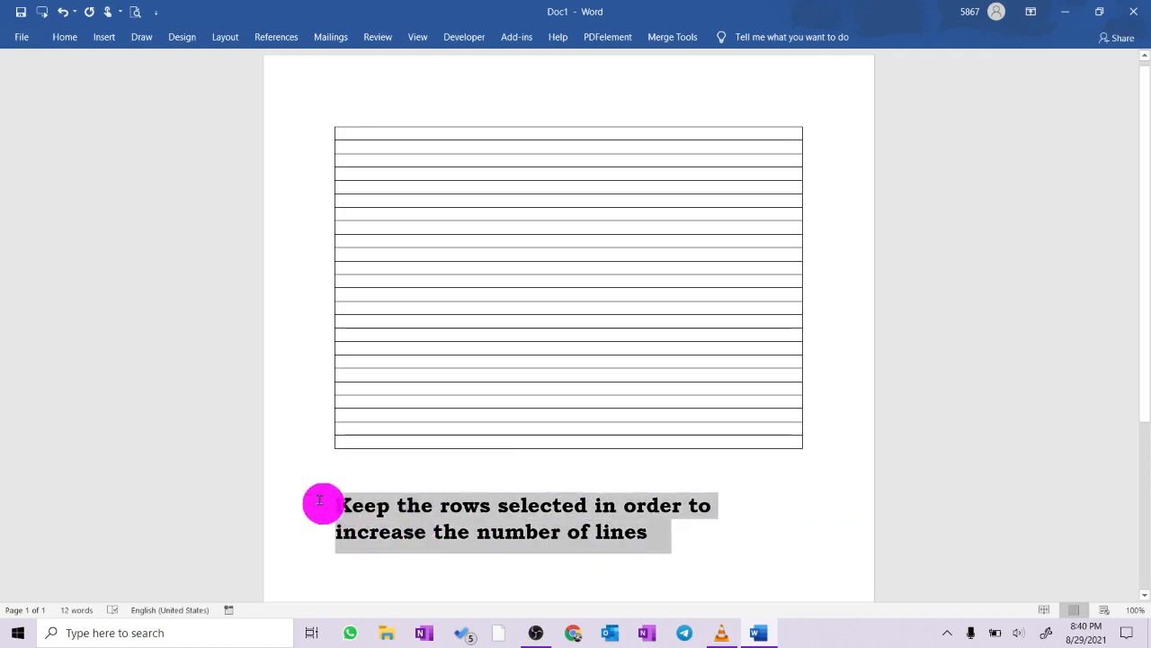
key(BackSpace)
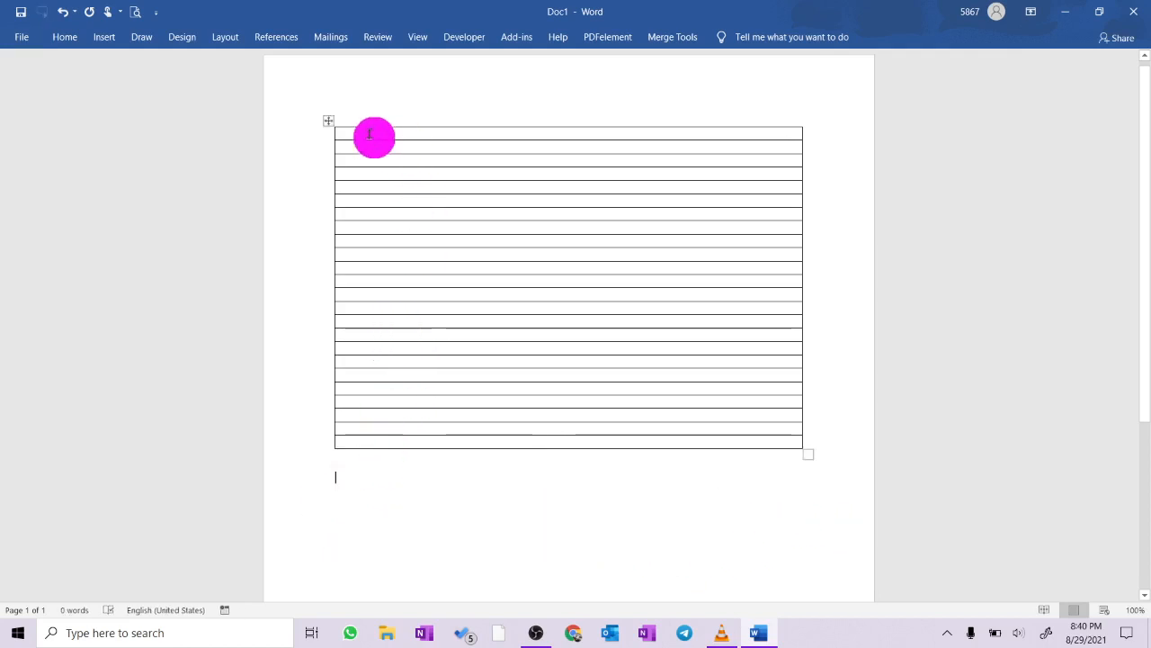
click(330, 122)
right_click(459, 327)
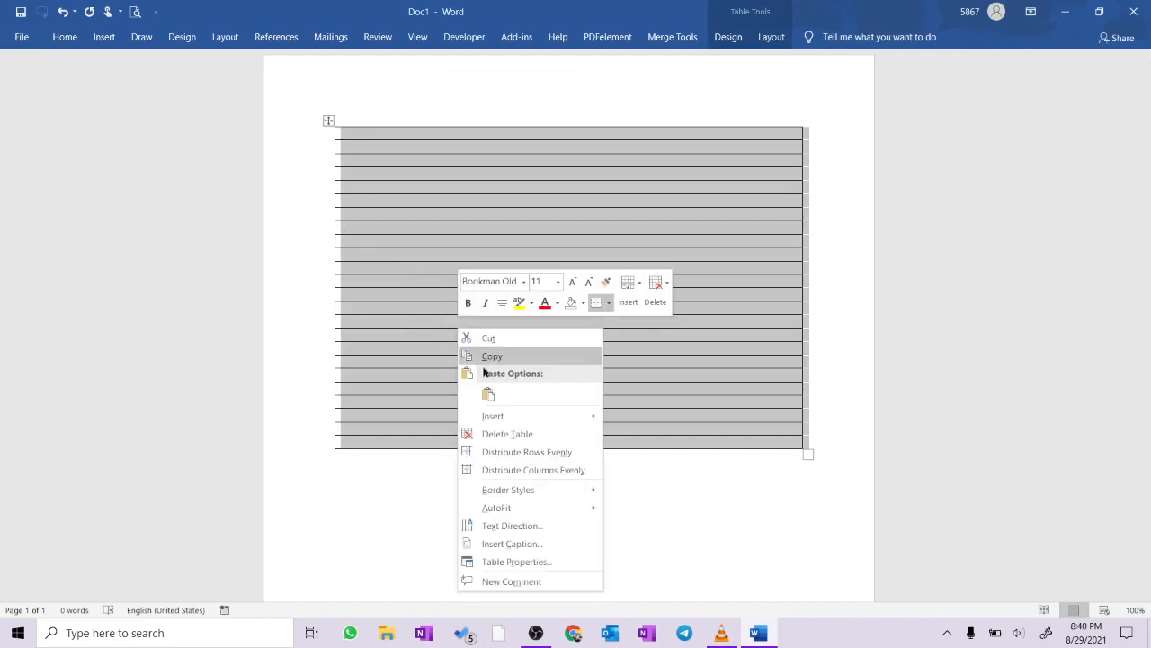
mouse_move(583, 423)
click(673, 470)
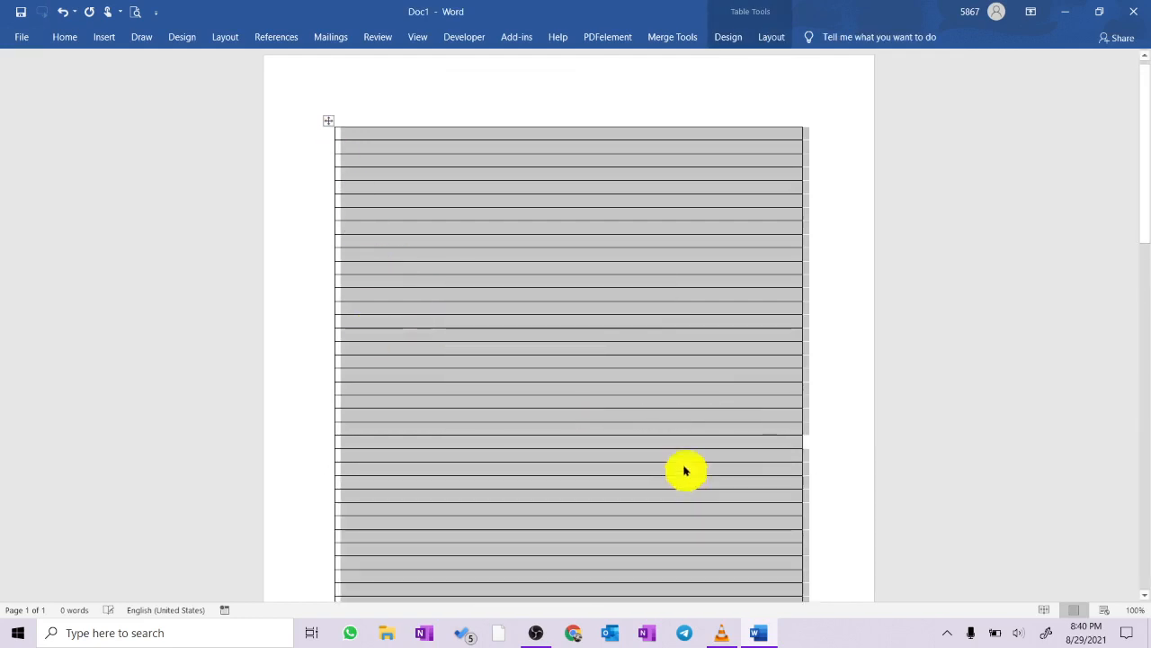
scroll(739, 429, down, 3)
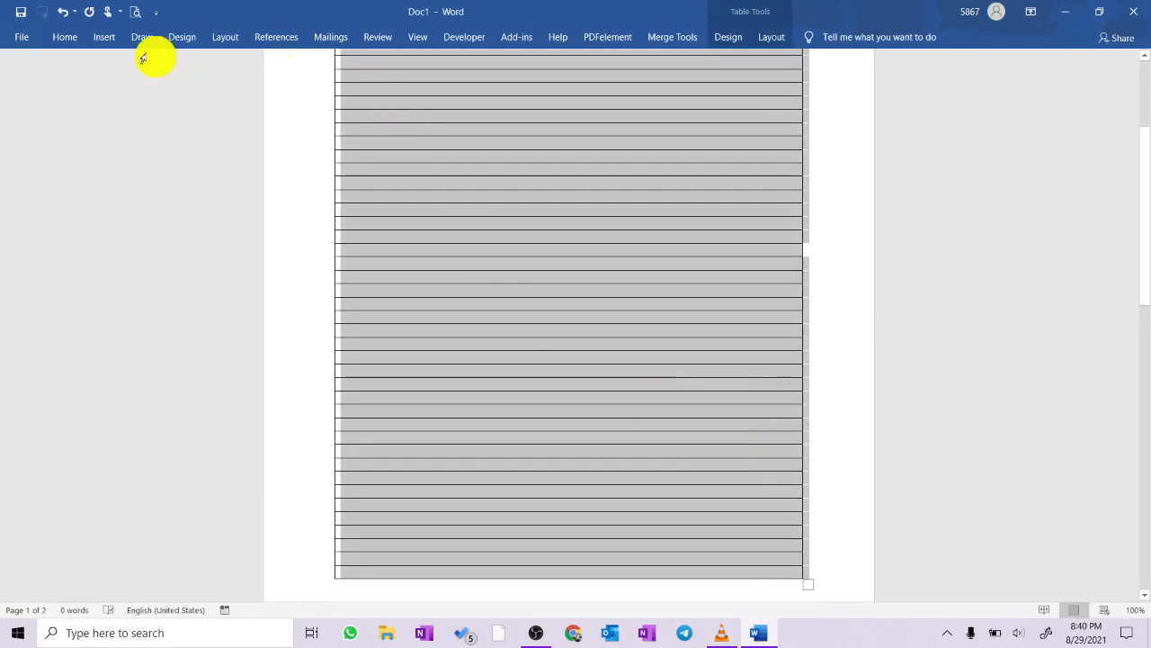
click(64, 42)
click(428, 89)
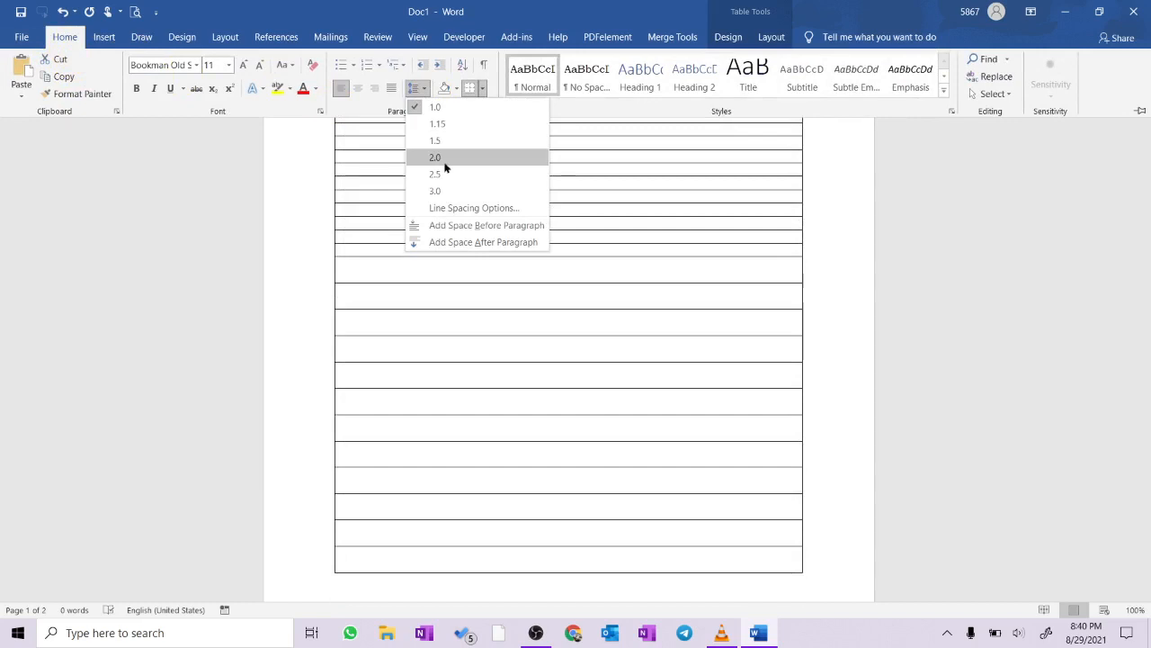
key(Escape)
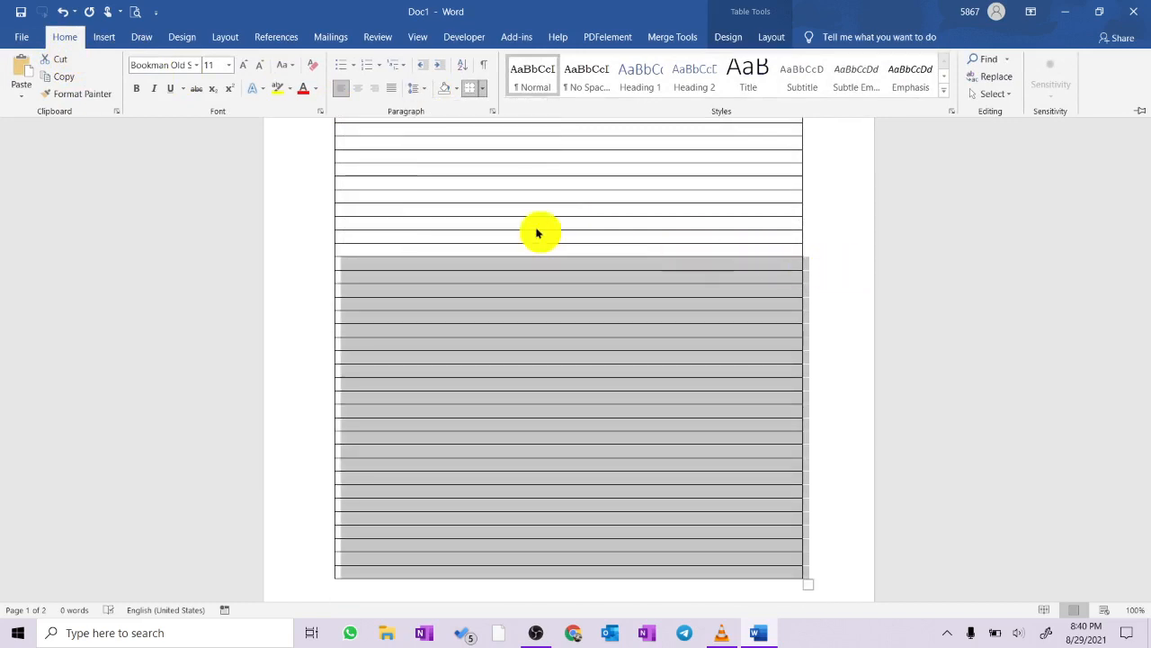
key(ctrl+F1)
- Select the entire table and set its line spacing to 2.0
scroll(656, 232, up, 5)
click(327, 126)
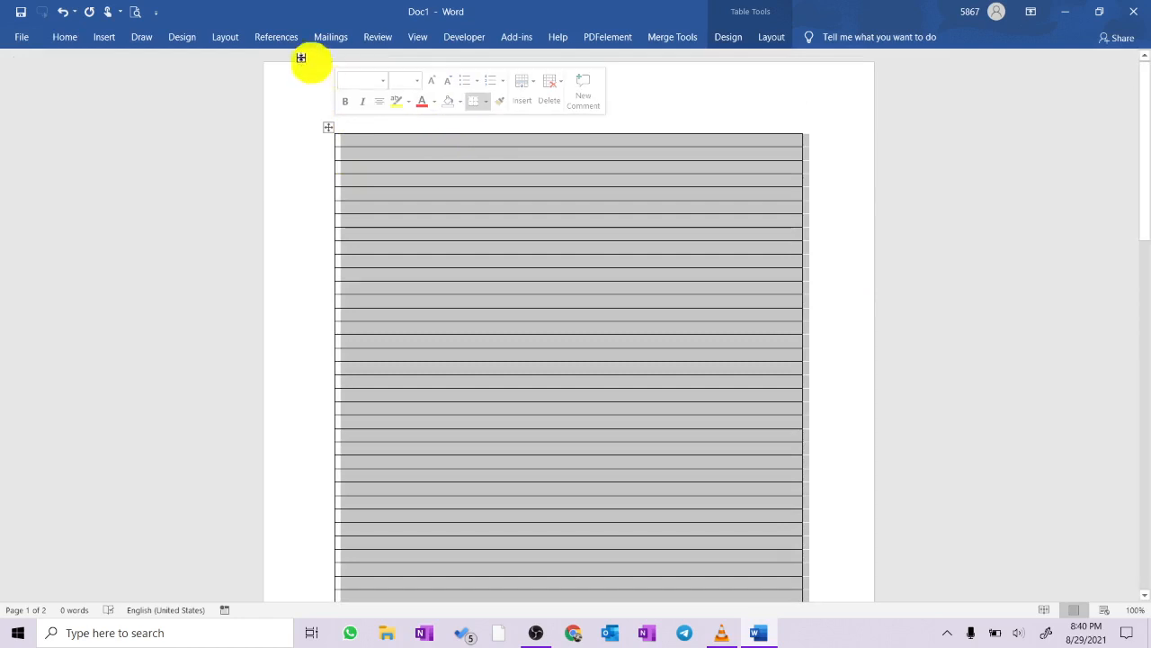
click(67, 40)
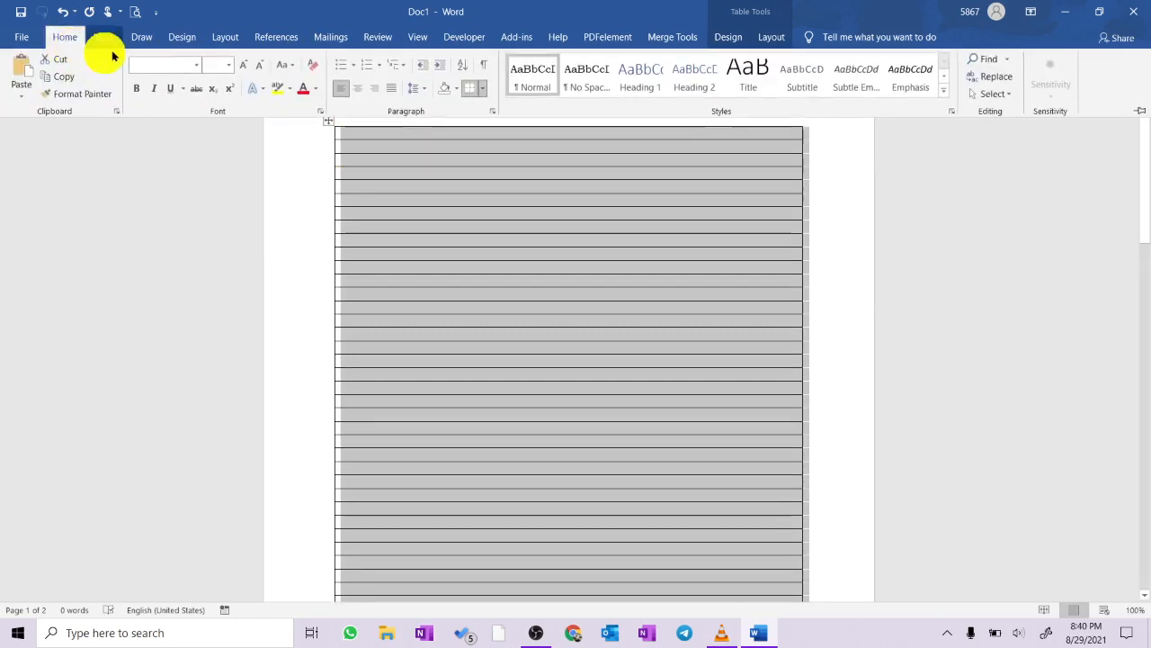
click(416, 87)
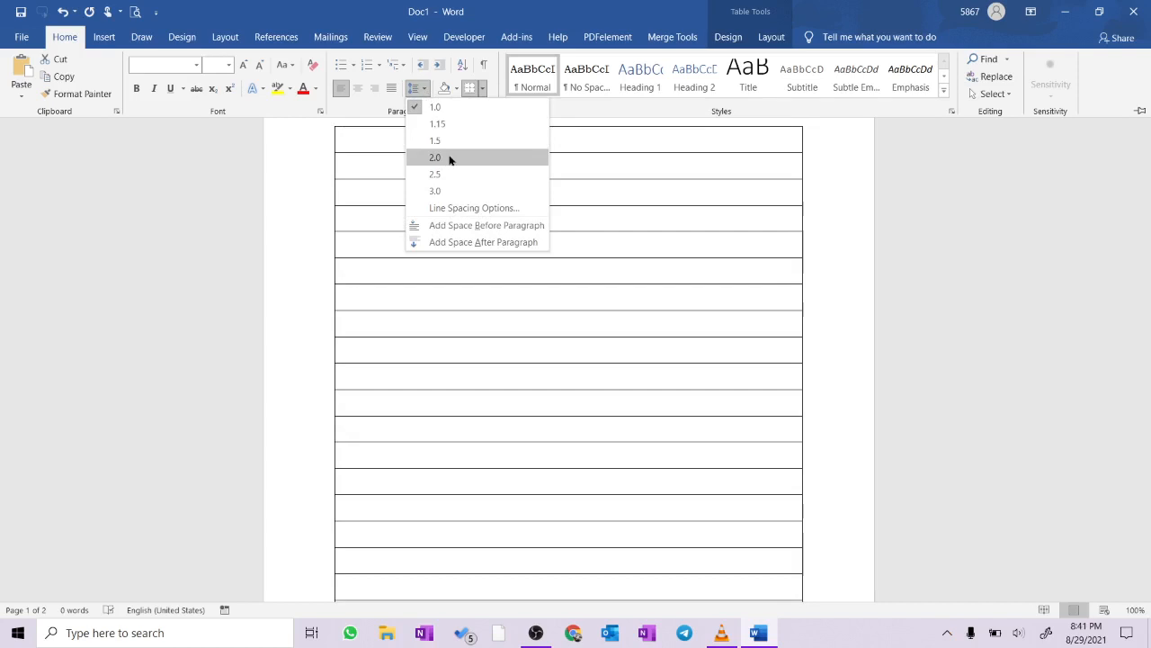
click(451, 159)
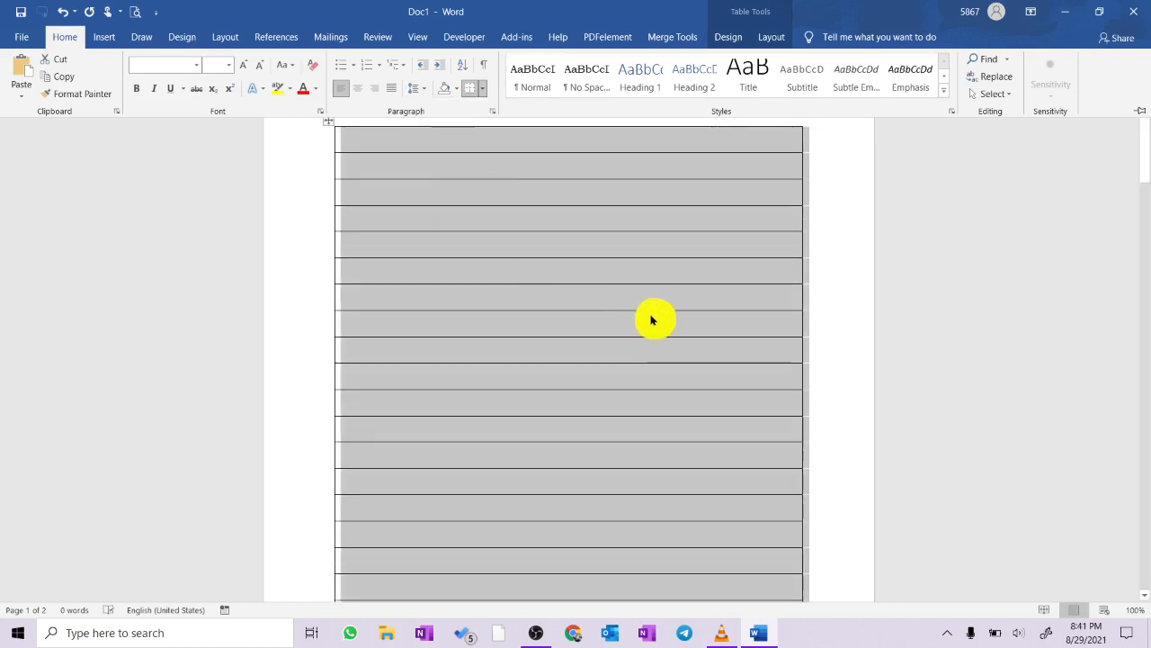
key(ctrl+F1)
scroll(658, 333, down, 10)
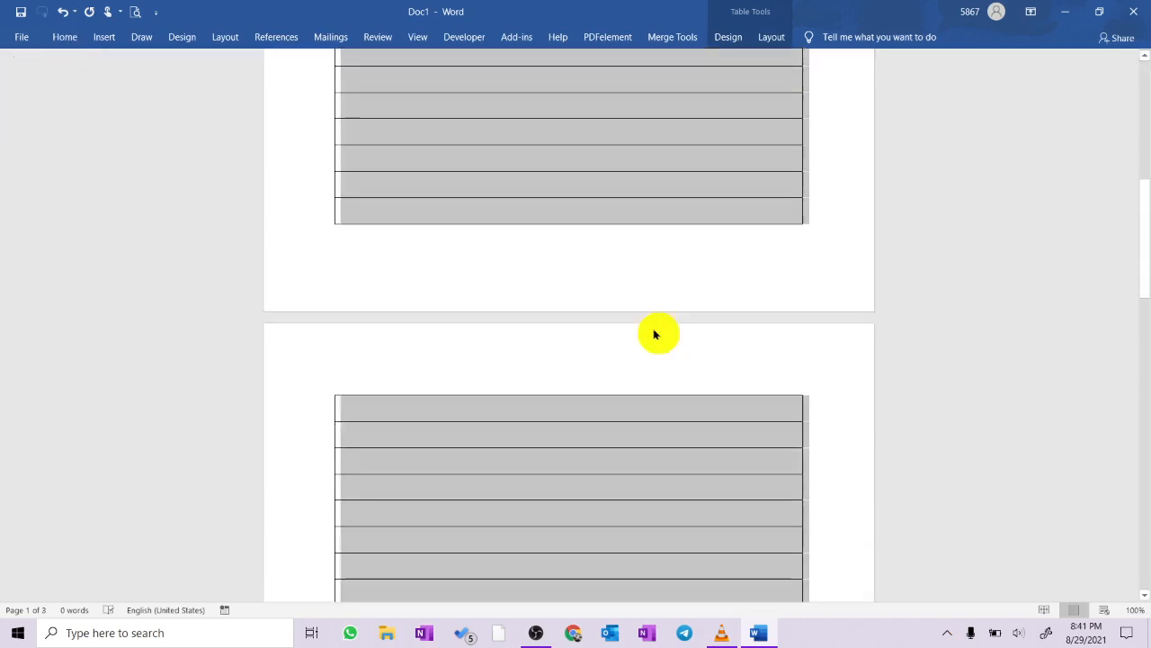
scroll(683, 374, down, 5)
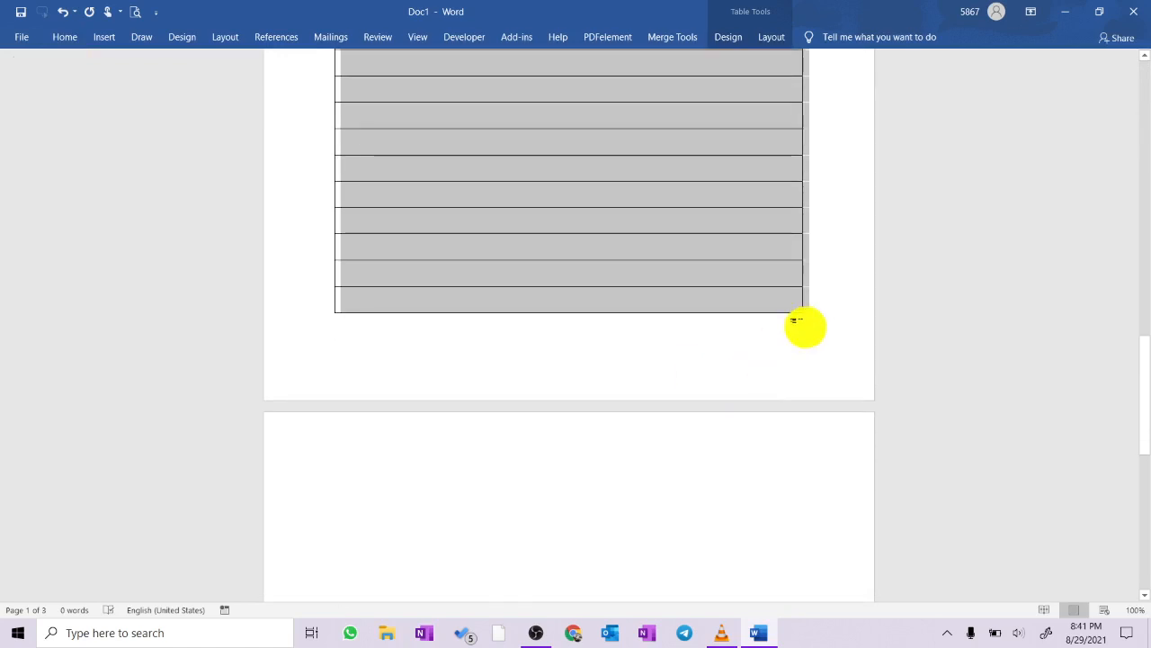
- Widen the table toward the right page edge and apply narrow page margins
drag(810, 321, 849, 327)
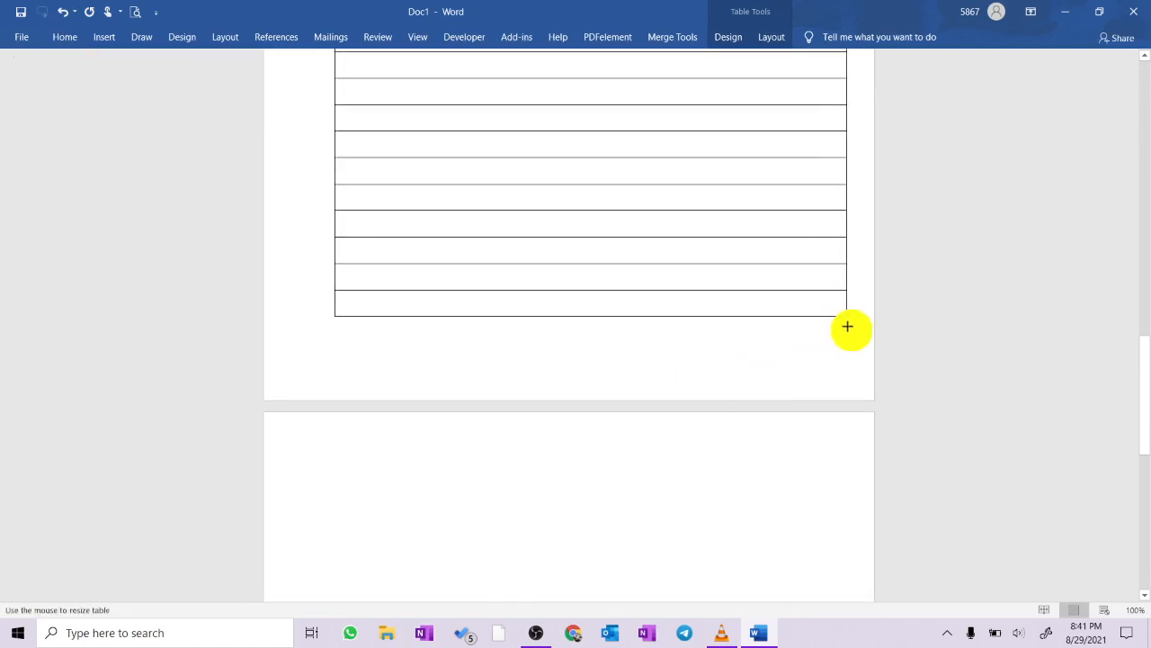
click(231, 43)
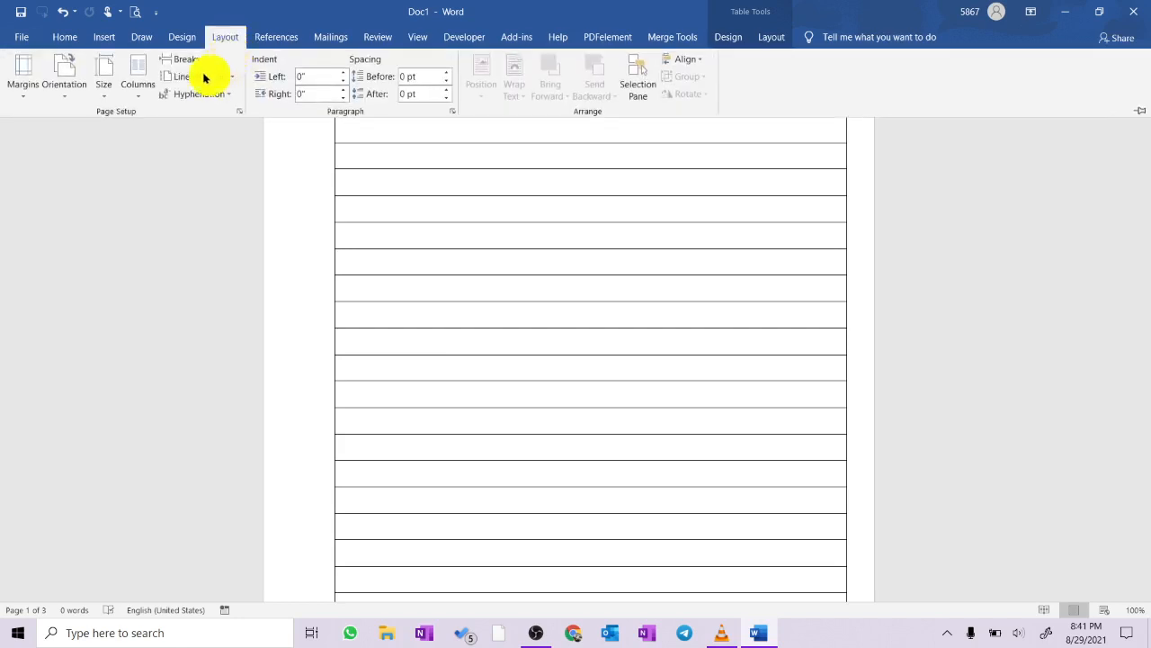
click(31, 94)
click(37, 234)
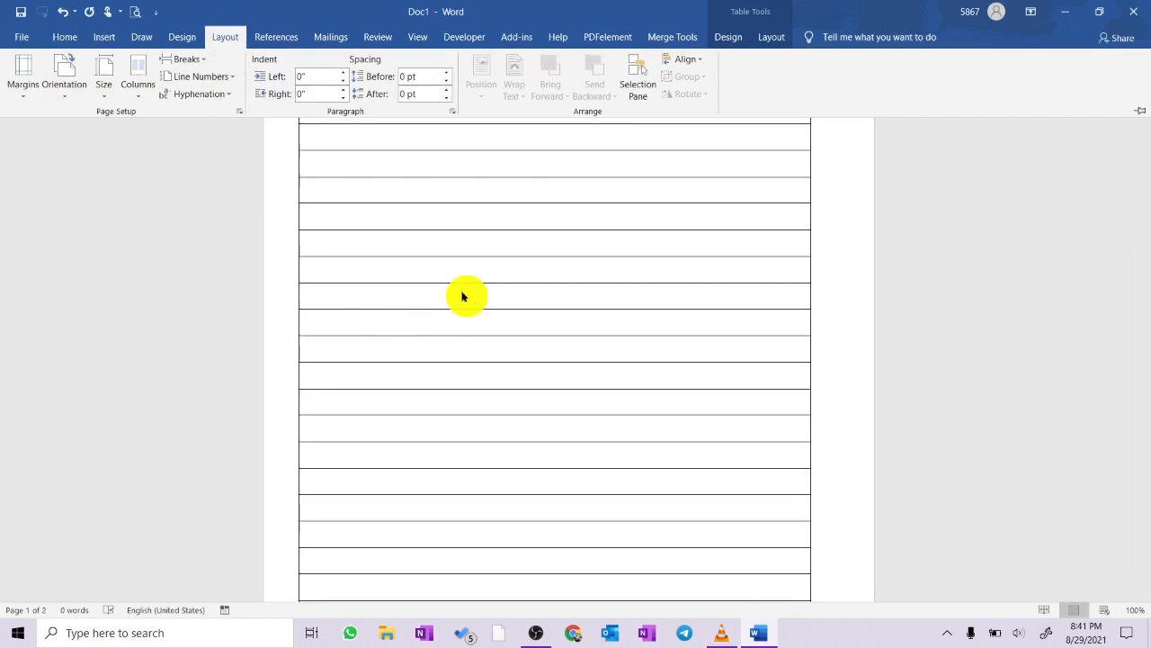
click(462, 297)
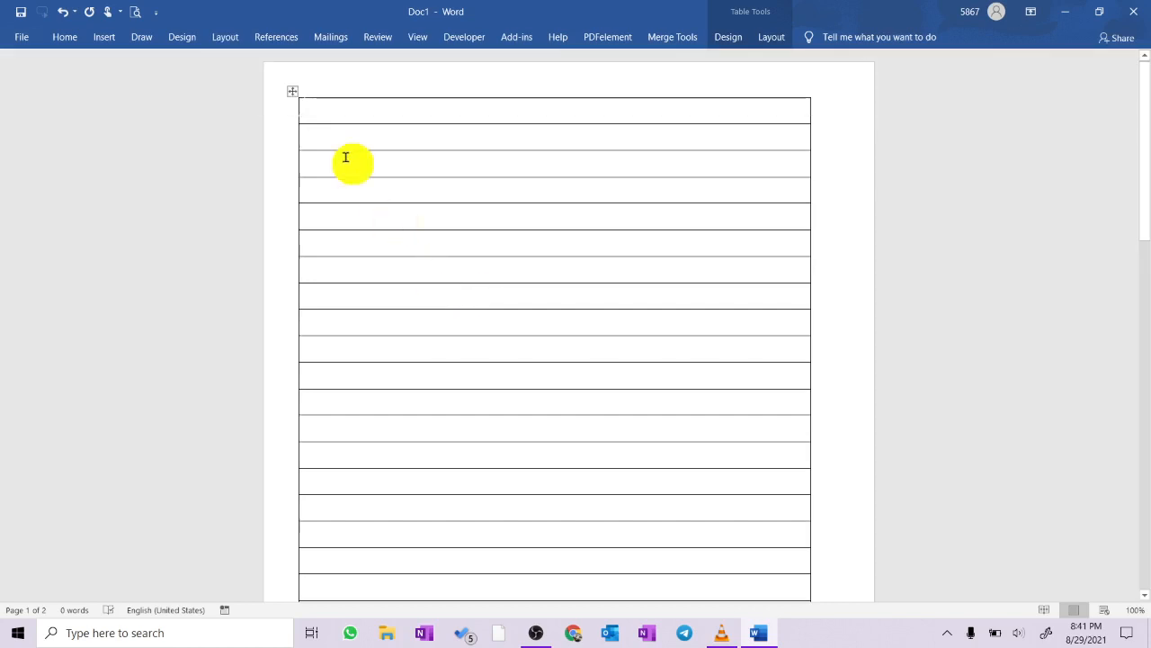
- Select the whole table, remove all its borders and turn off the gridline display
click(292, 92)
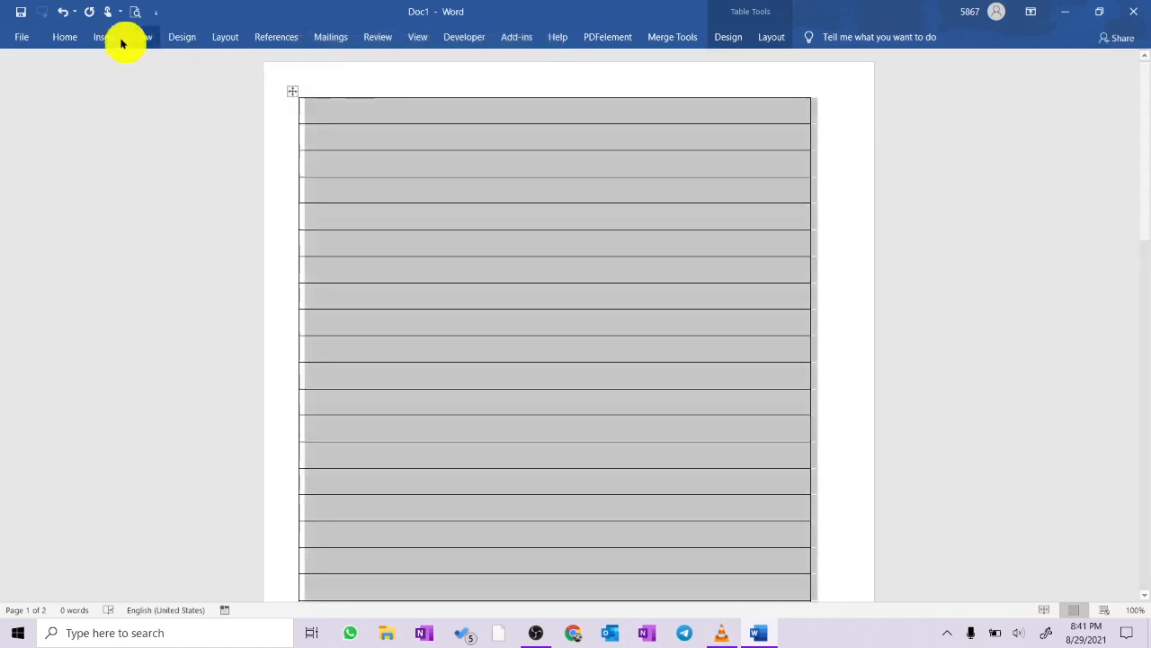
click(70, 37)
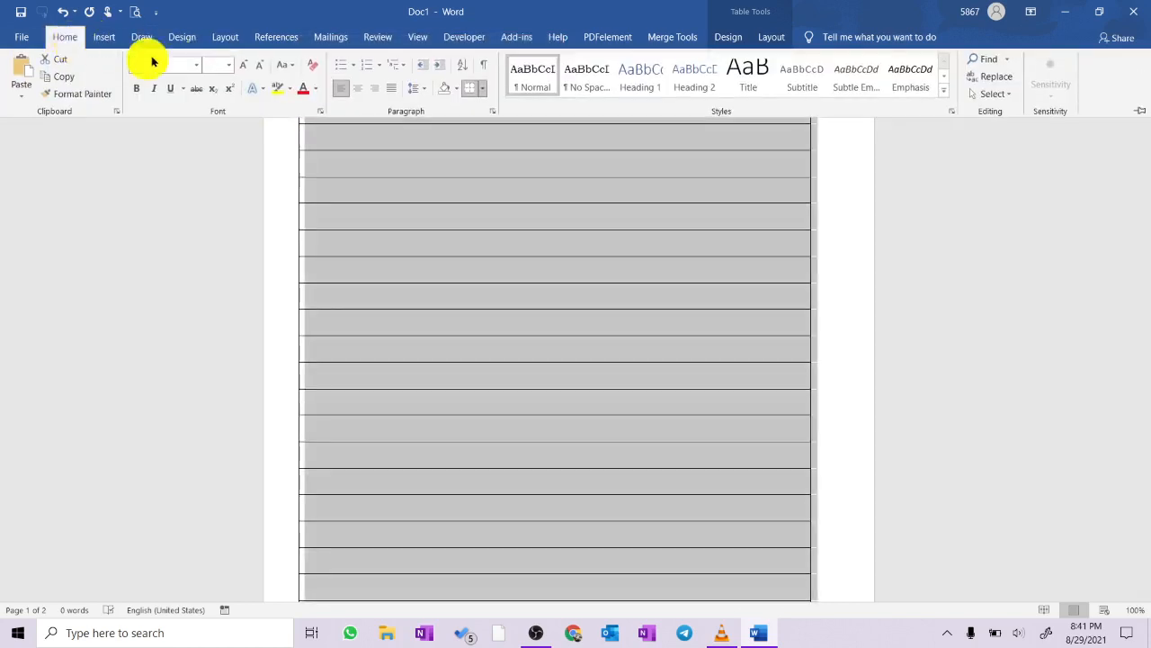
click(482, 88)
click(504, 177)
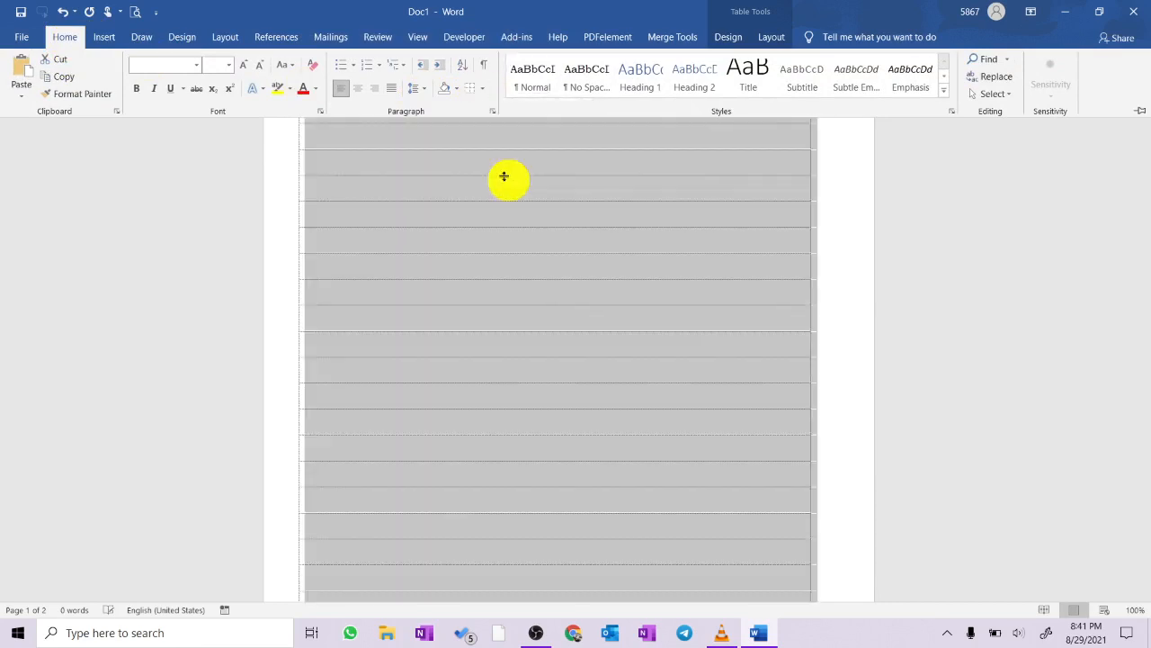
click(484, 88)
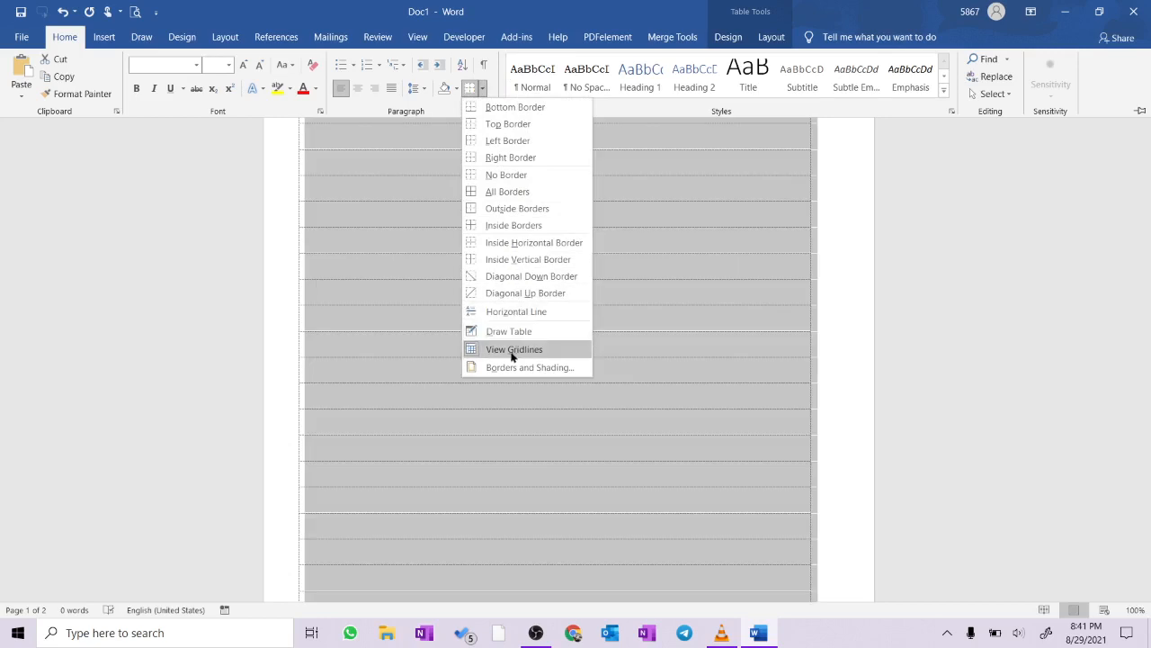
click(509, 345)
- Apply inside borders to the selected table so that only the horizontal ruled lines are drawn
click(483, 88)
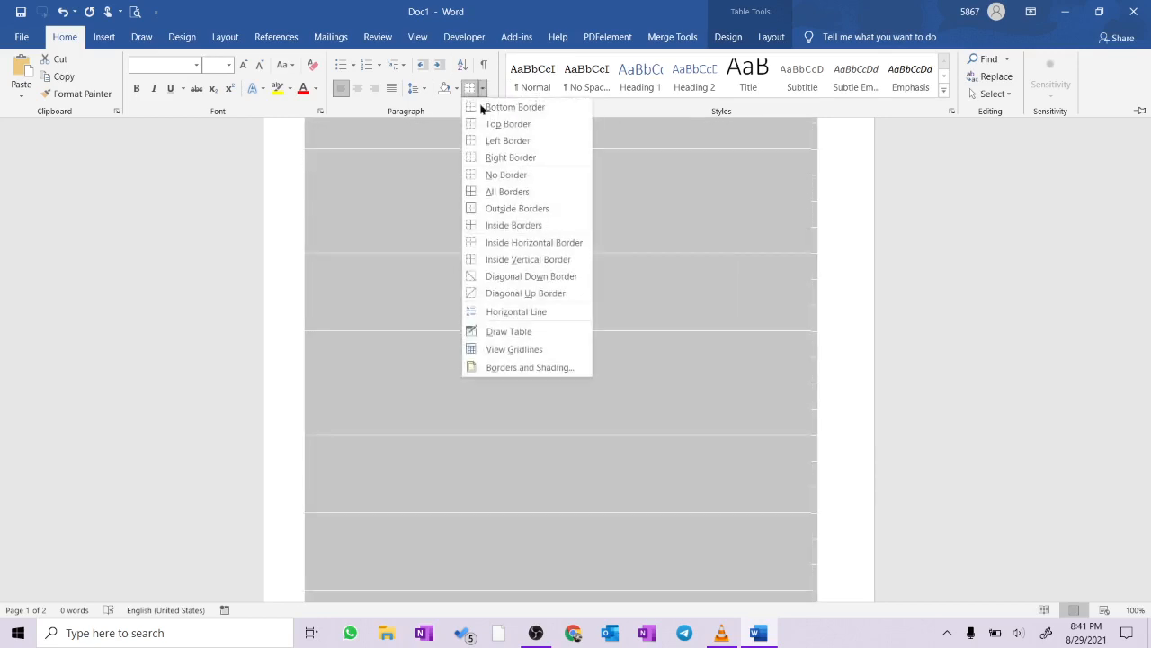
click(496, 226)
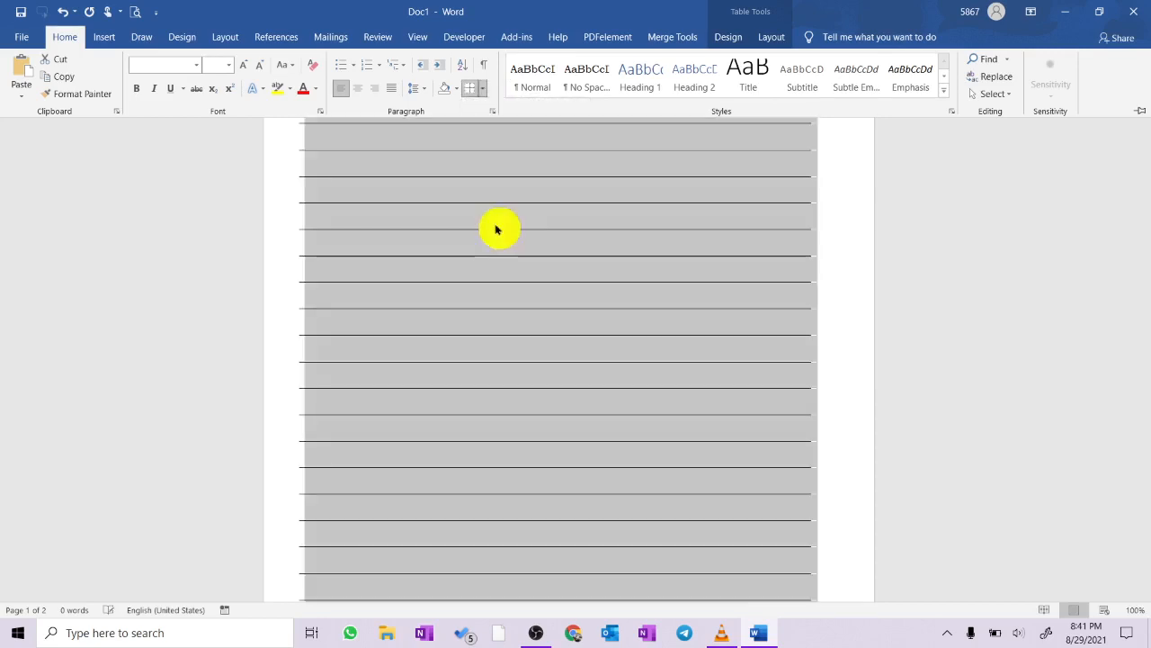
key(ctrl+F1)
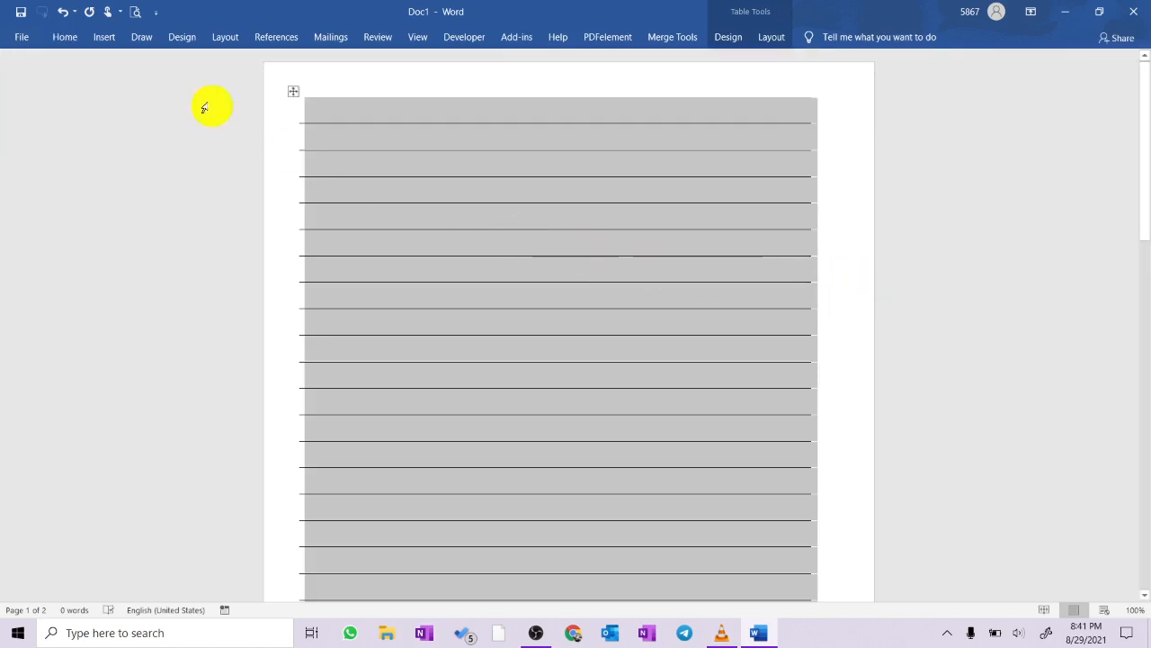
- Write the heading "Save the template and use for different occasions" in the table's first row
click(550, 120)
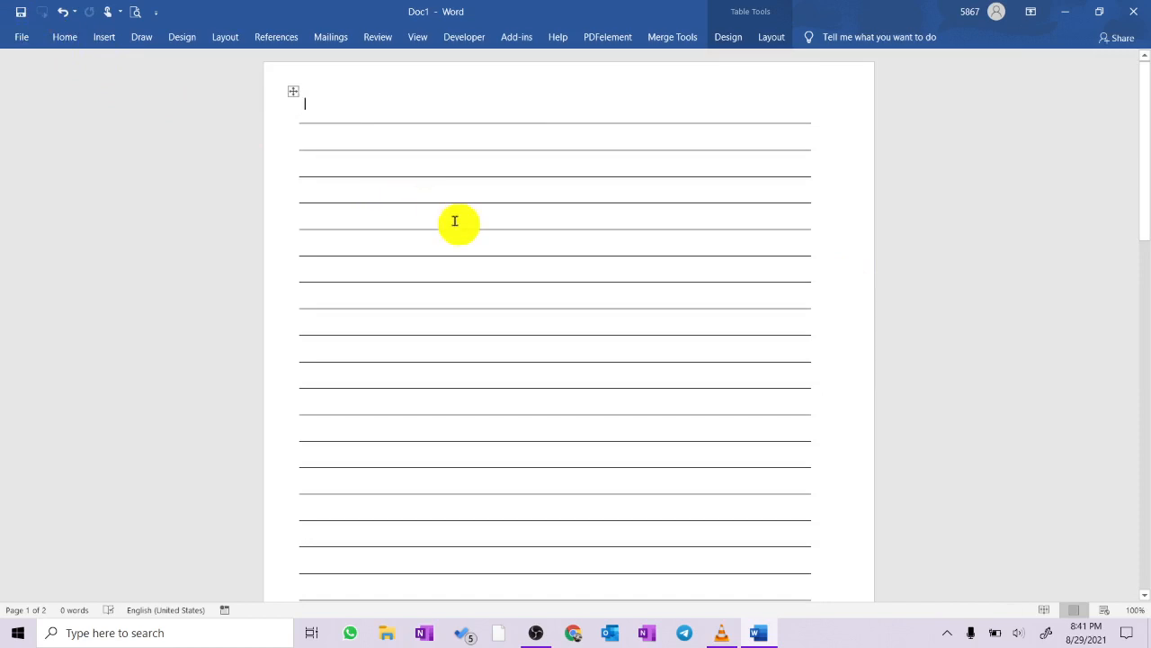
text(Save the template)
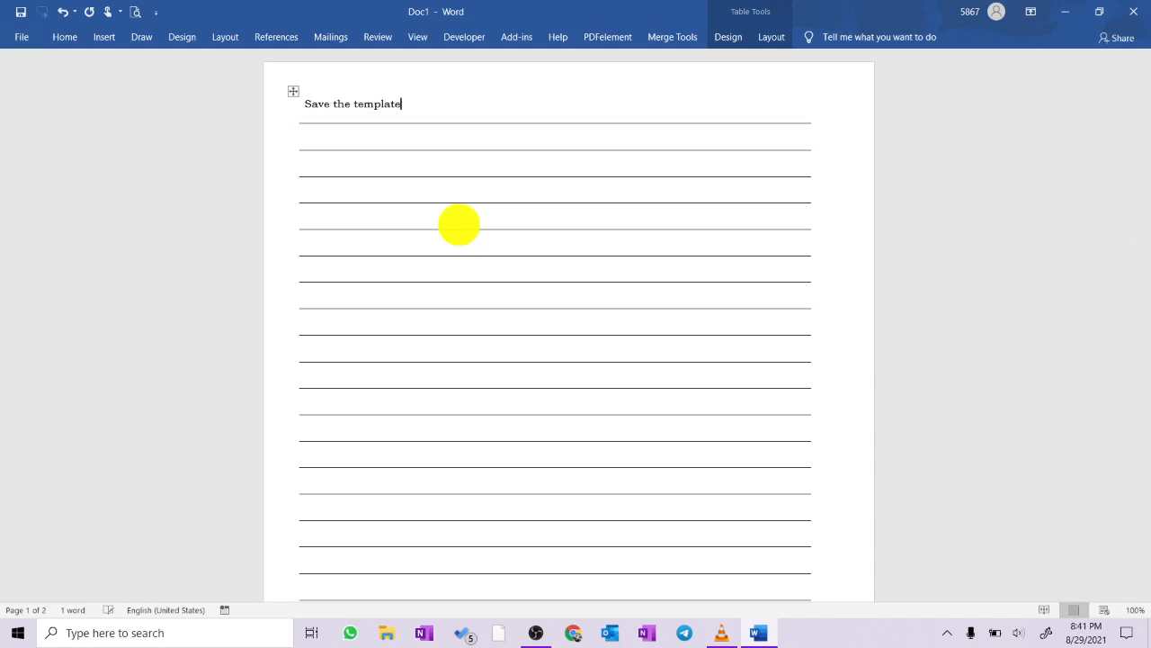
text( and use for different ocasi)
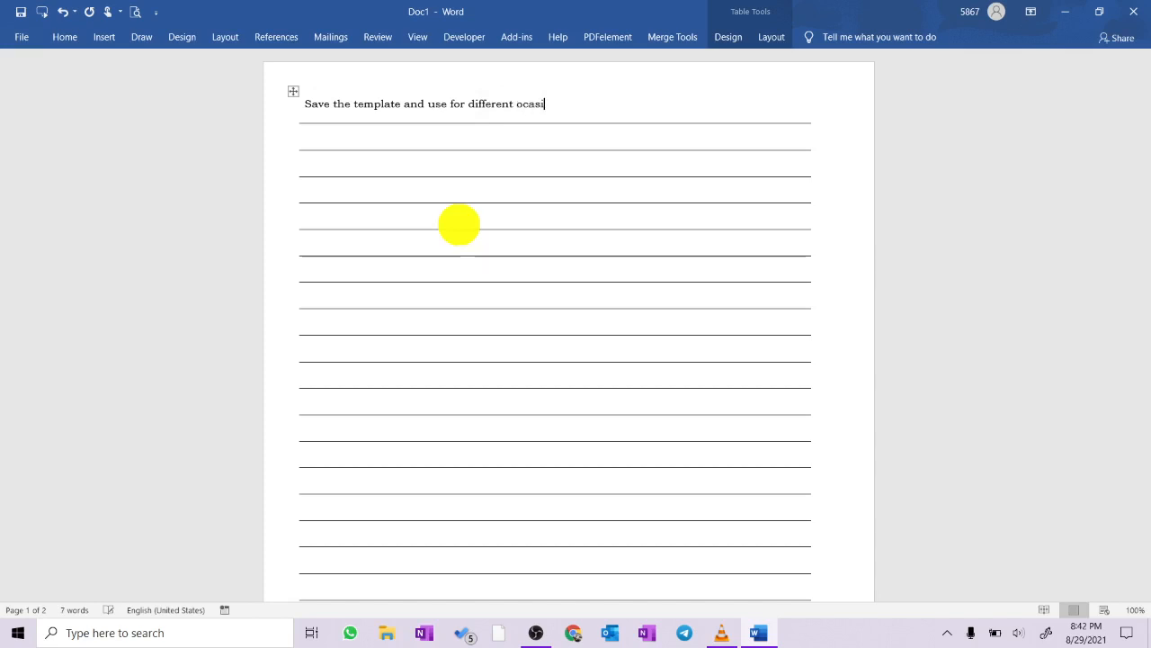
key(BackSpace)
key(BackSpace)
key(BackSpace)
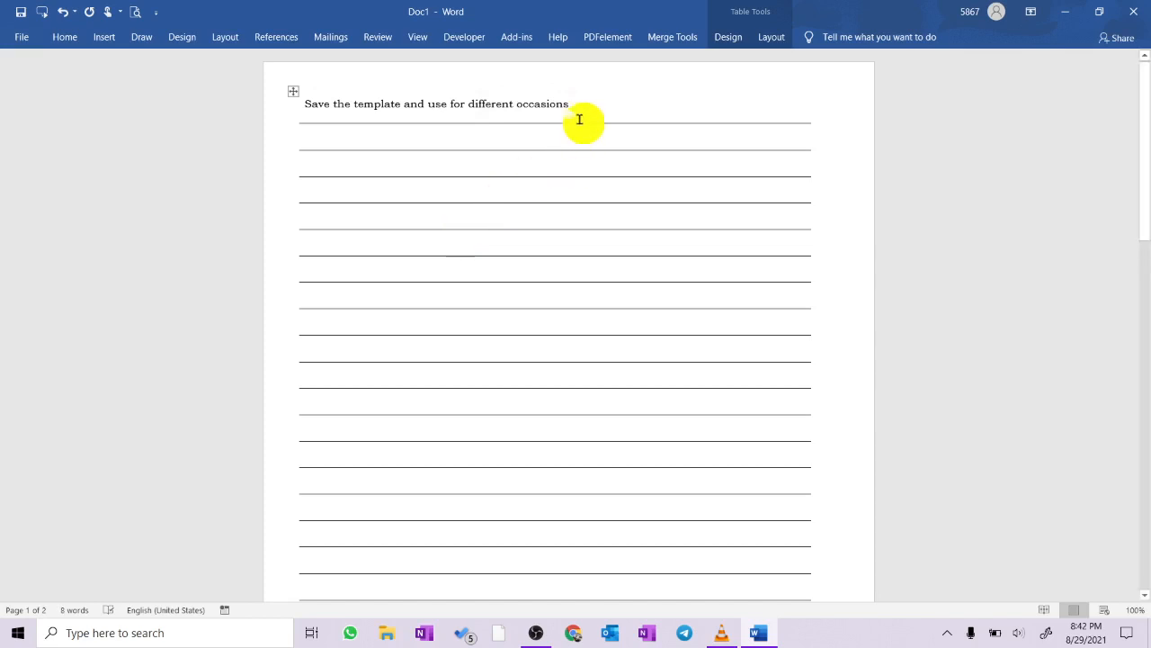
- Make the heading in the first row bold and red, and enlarge its font by several sizes
drag(580, 107, 289, 113)
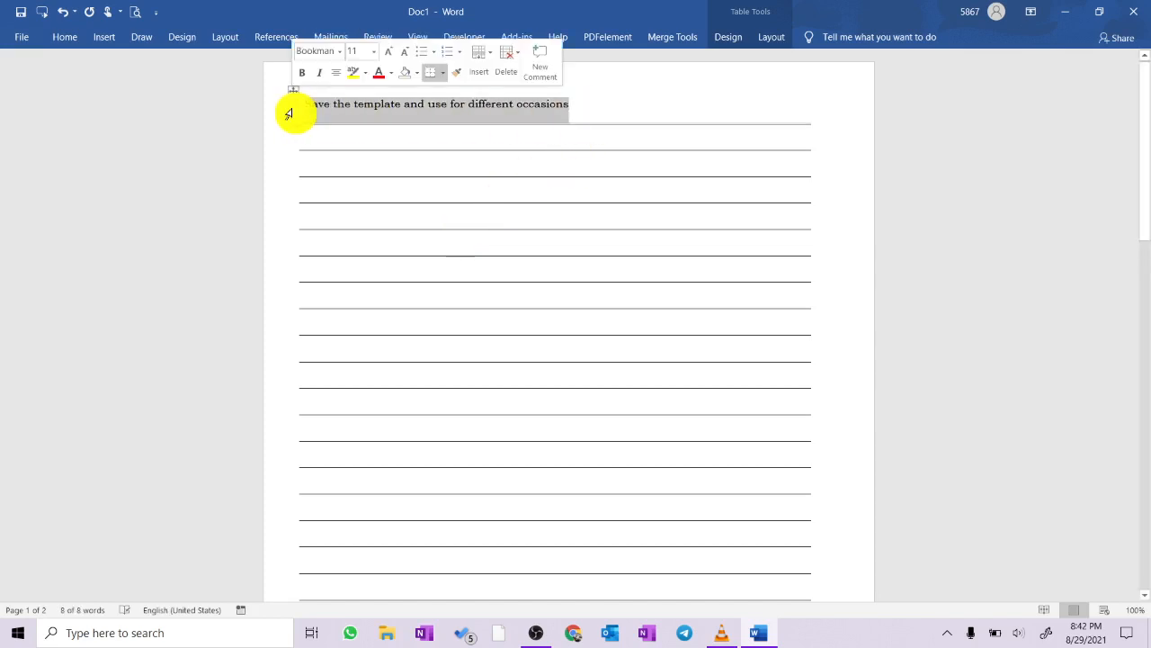
click(301, 72)
click(378, 74)
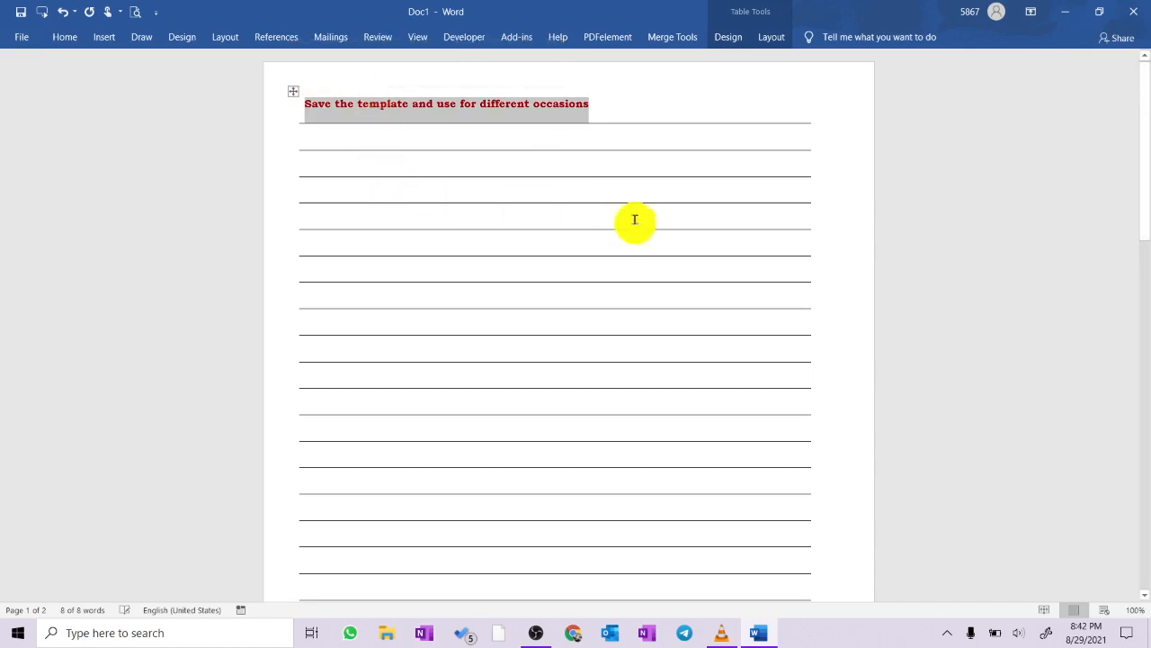
key(ctrl+bracketright)
key(ctrl+bracketright)
key(ctrl+bracketright)
key(ctrl+bracketright)
key(ctrl+bracketright)
key(ctrl+bracketright)
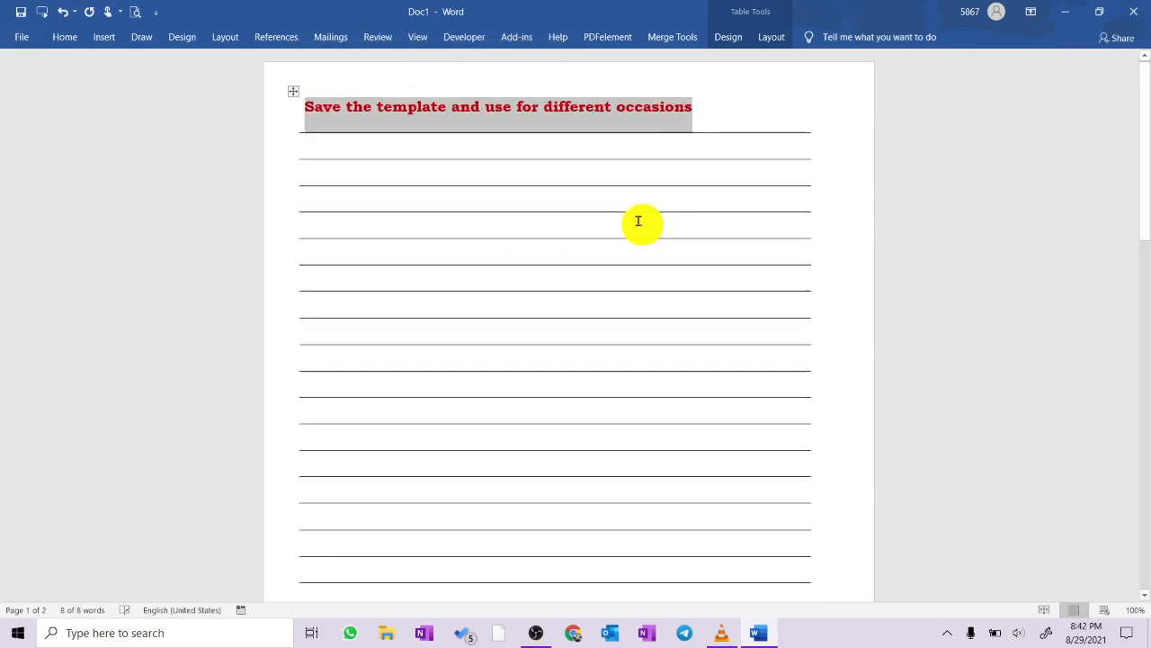
click(639, 221)
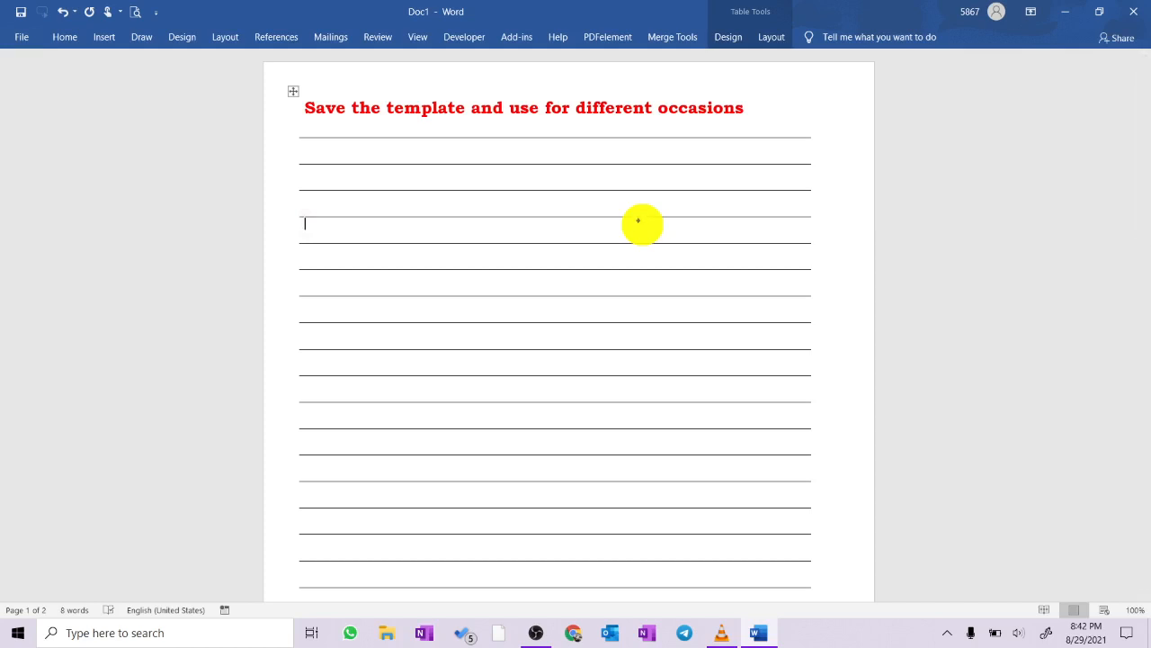
- Handwrite two numbered notes on the lines: "you can also write neatly on lines" and "you can put margins also if you want. please follow the steps."
drag(324, 206, 501, 207)
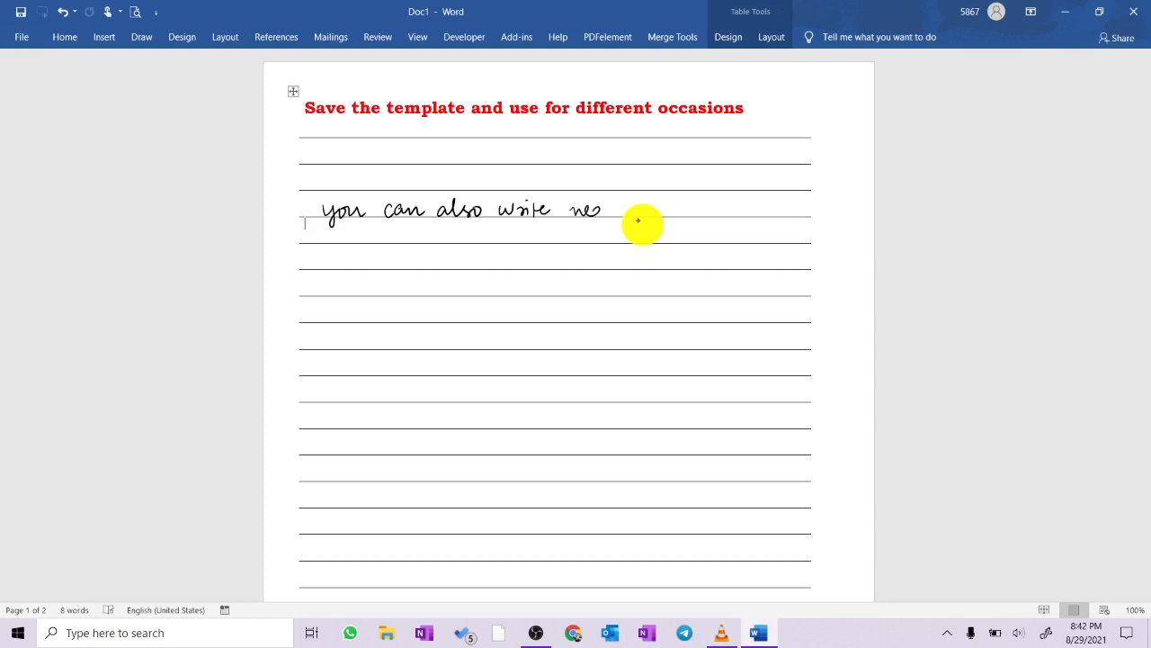
drag(605, 208, 618, 206)
drag(622, 214, 684, 217)
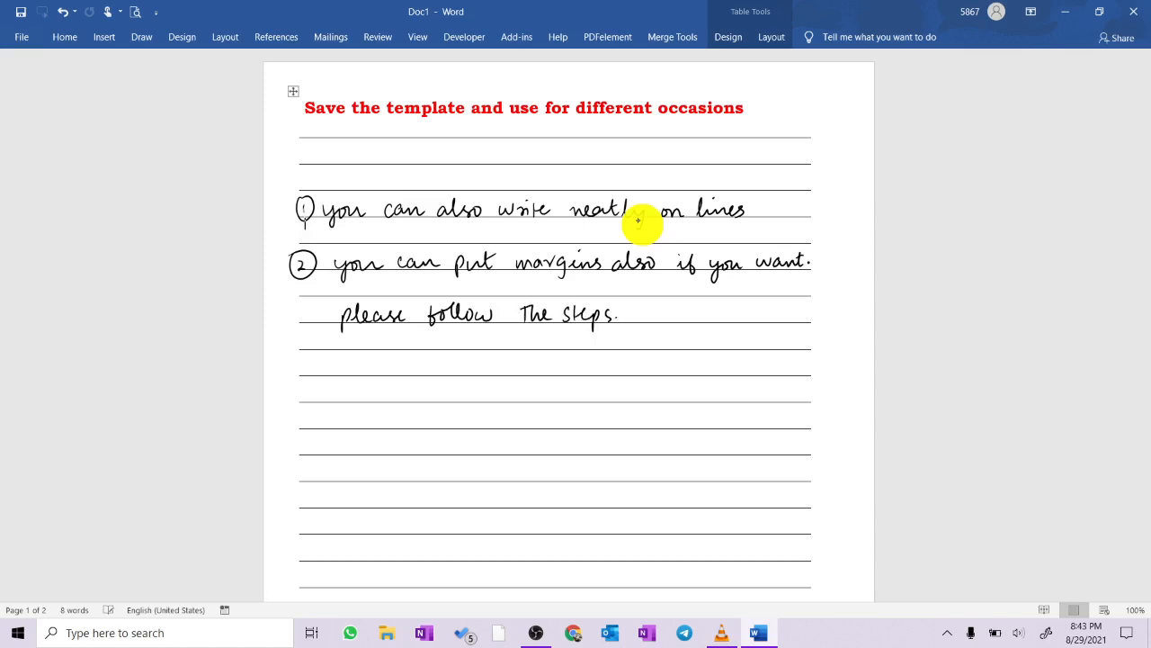
- Draw a vertical straight line along the left ends of the ruled lines as a margin and extend it toward the last row
click(110, 41)
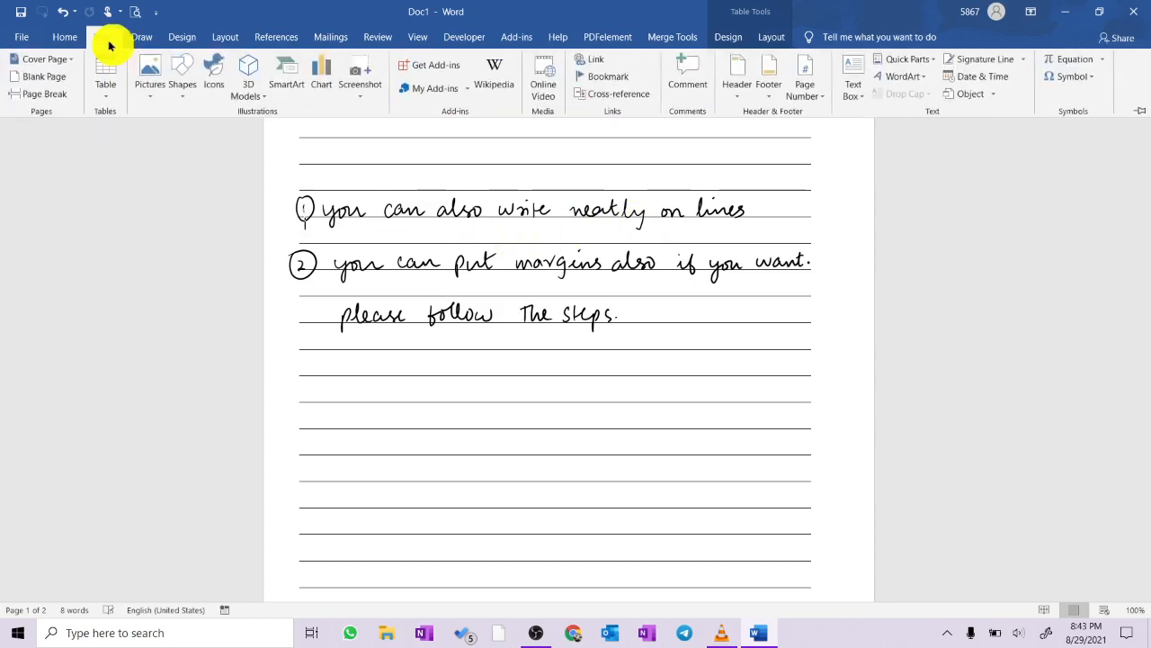
click(181, 90)
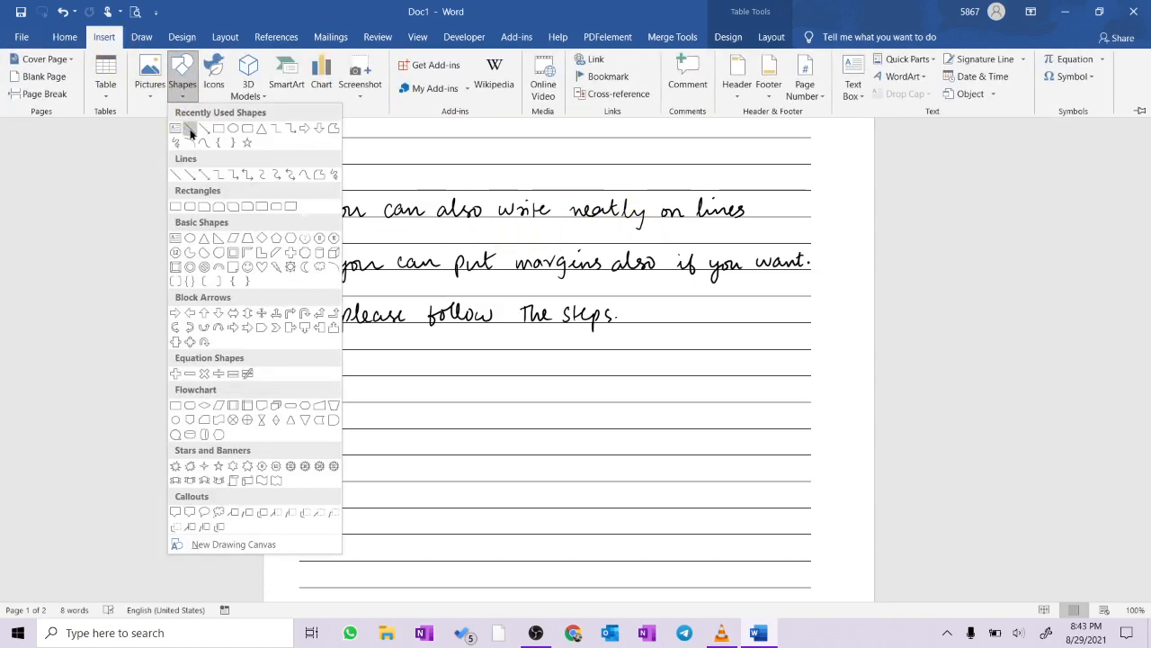
click(191, 131)
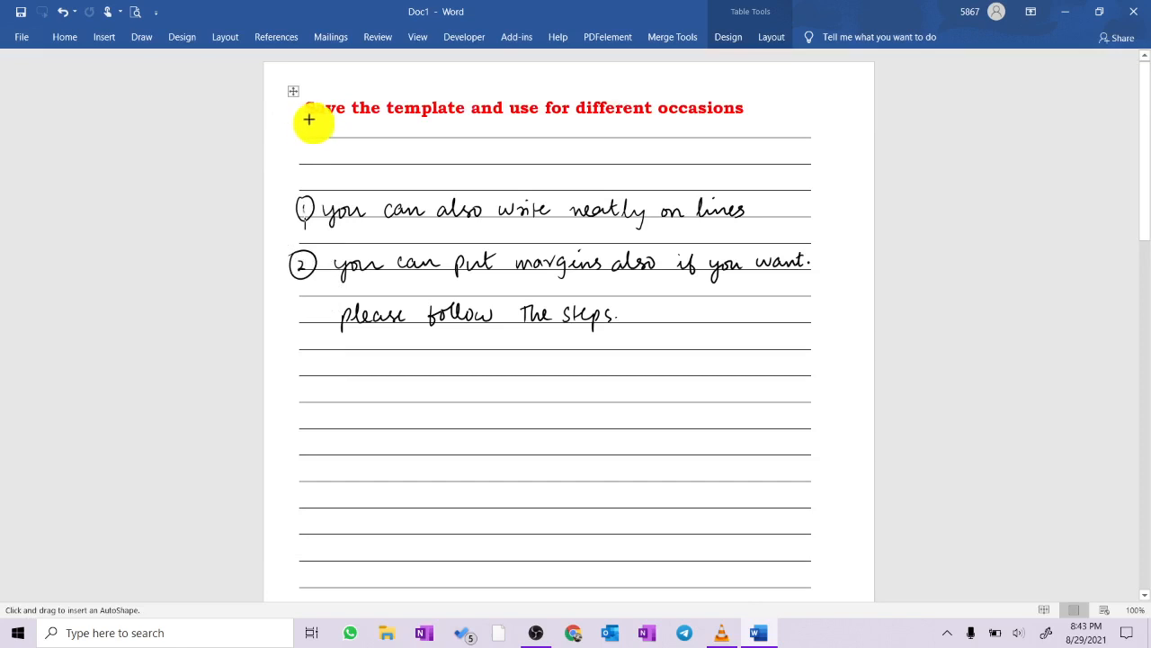
mouse_move(296, 124)
mouse_down()
mouse_move(303, 622)
mouse_move(297, 611)
mouse_up()
scroll(455, 483, down, 2)
scroll(455, 486, down, 4)
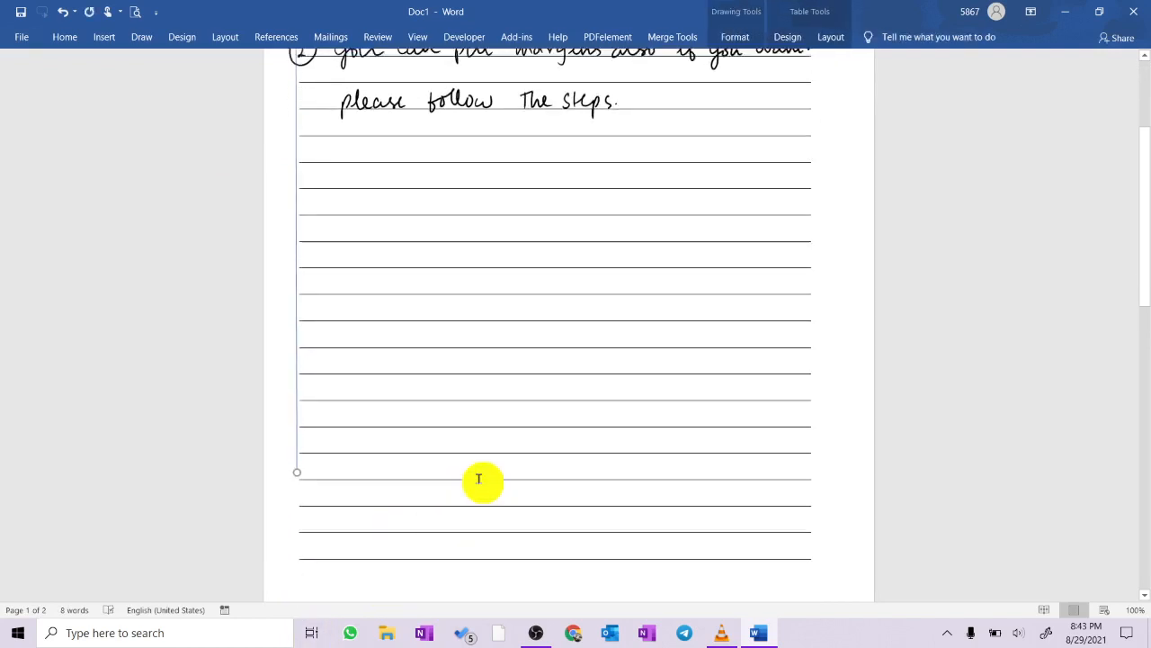
drag(297, 324, 300, 417)
scroll(300, 418, up, 6)
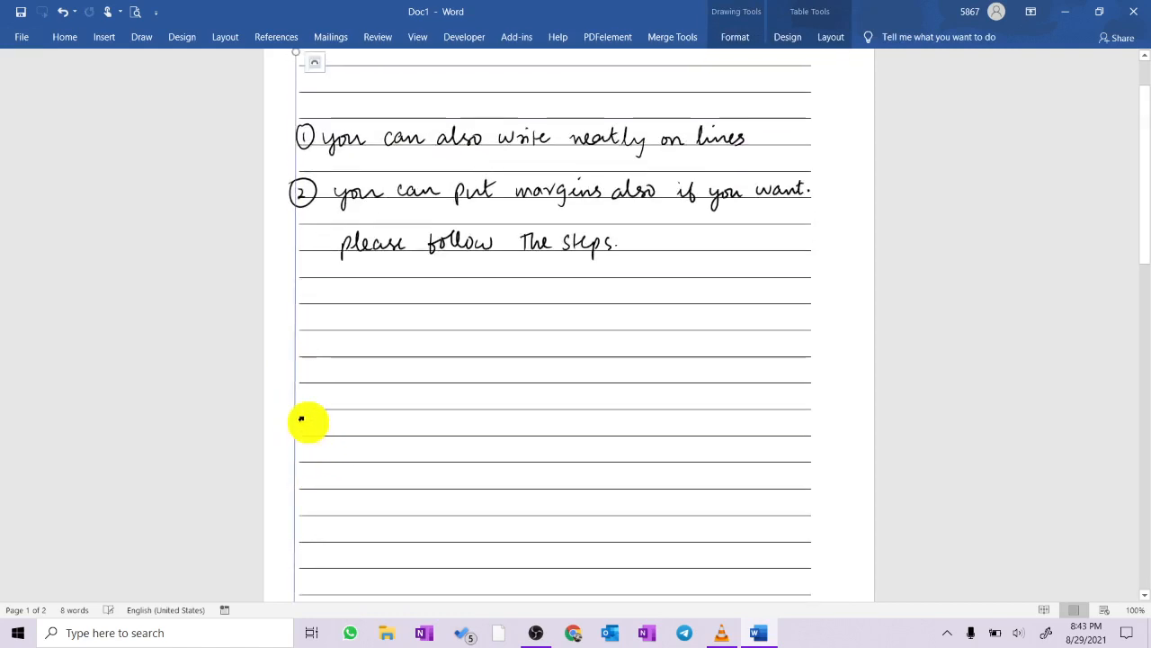
- Format the vertical margin line with the standard red line color
right_click(295, 82)
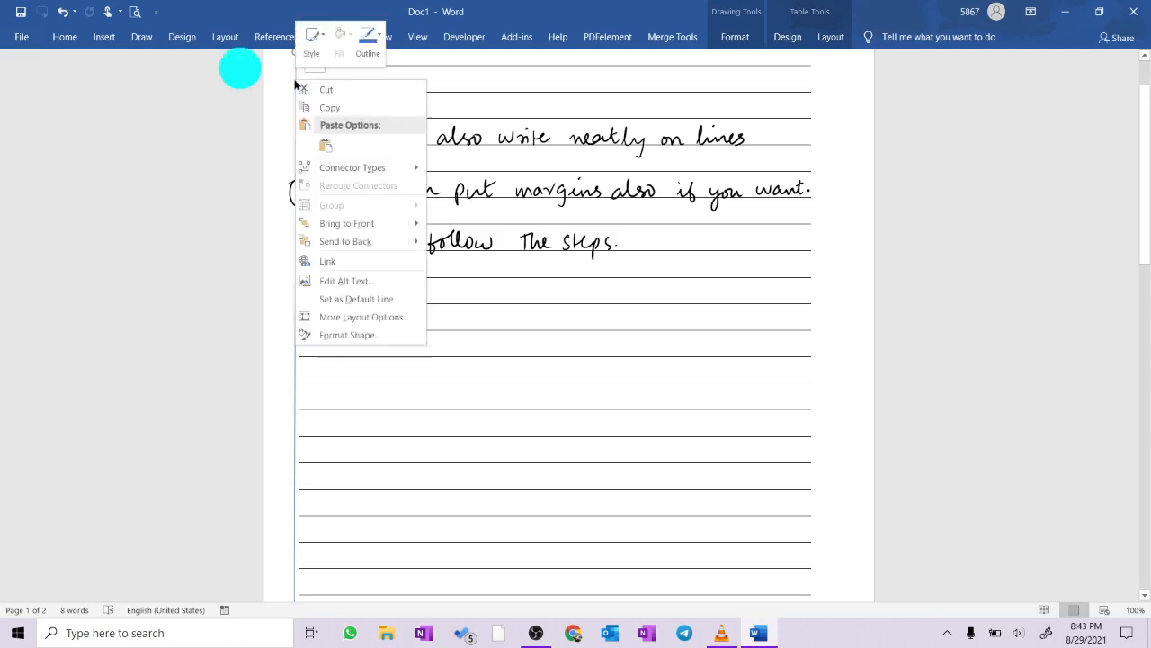
click(352, 335)
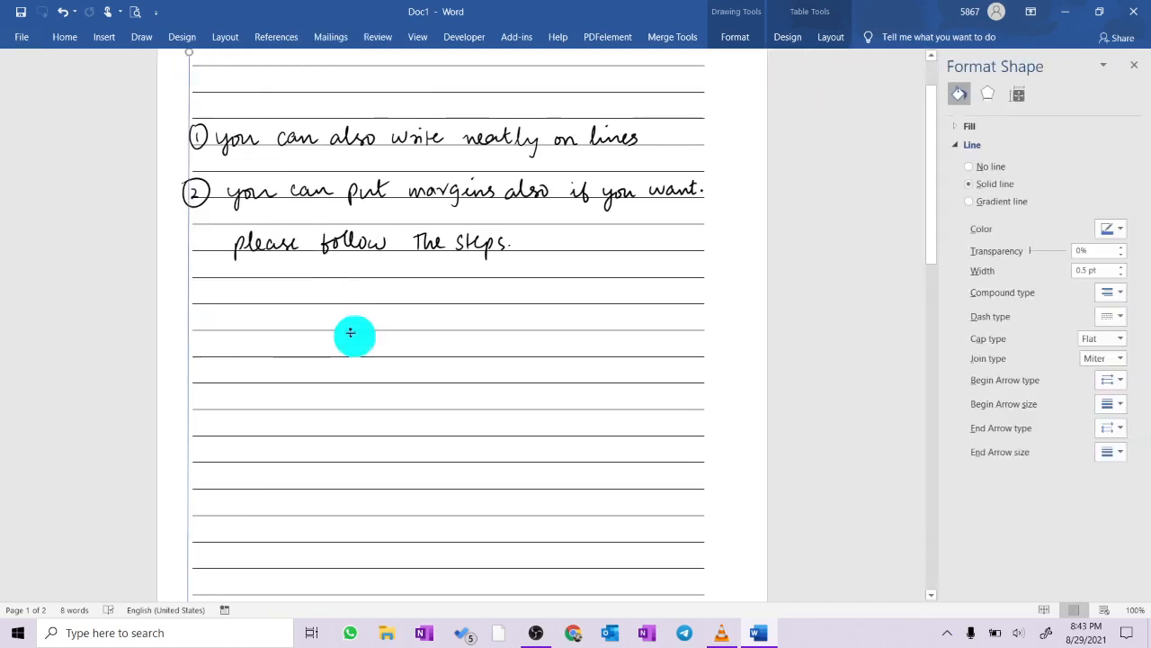
click(1111, 229)
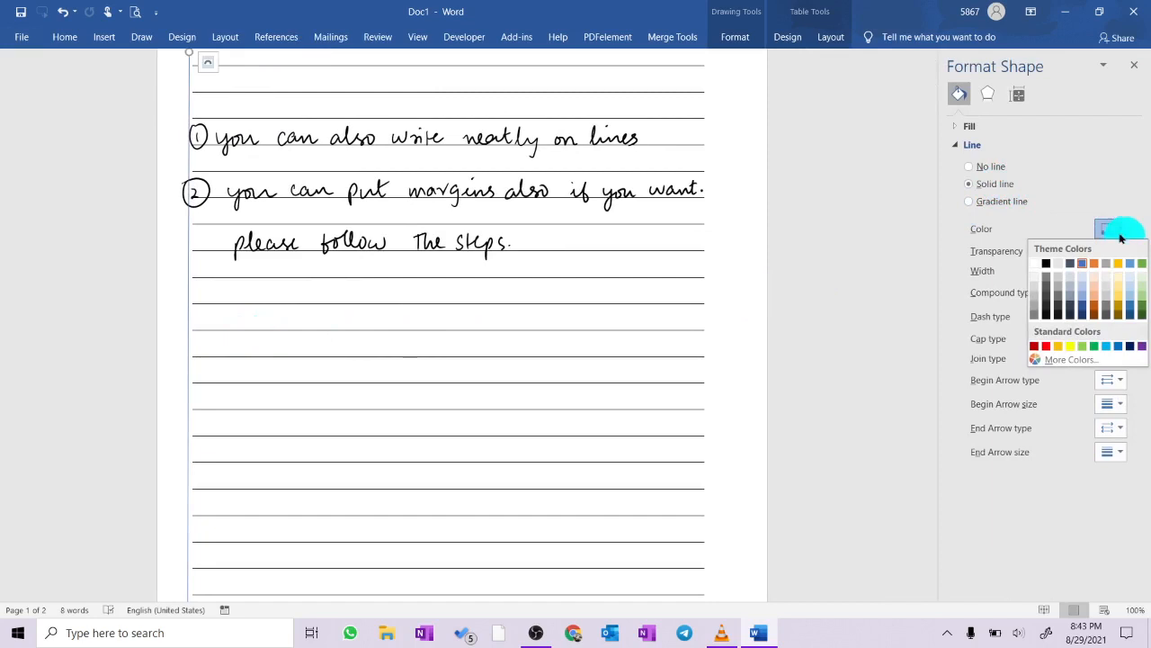
click(1047, 346)
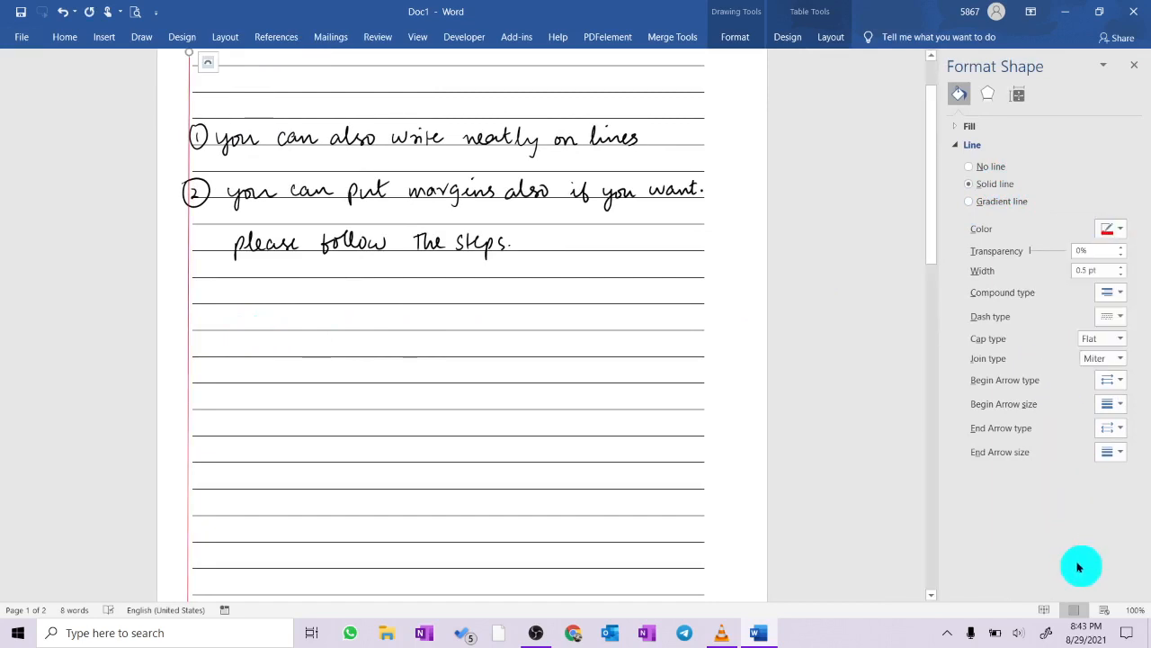
click(1134, 65)
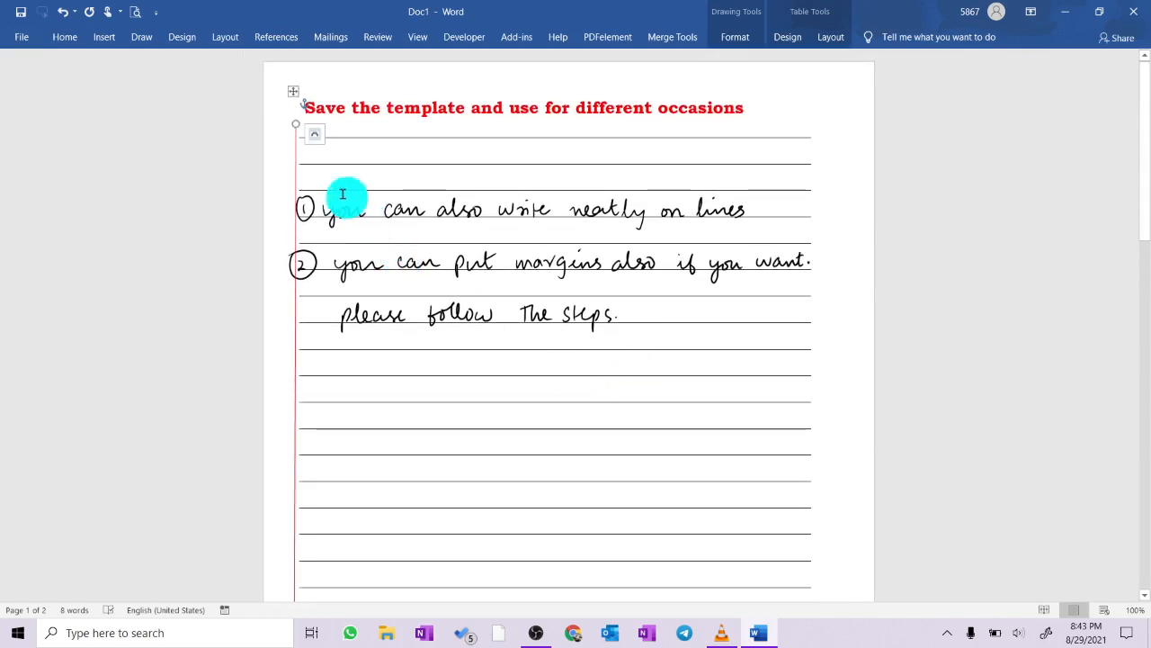
- Nudge the red margin line slightly right to meet the left ends of the ruled lines, and deselect it
key(Right)
key(Right)
key(Right)
key(Right)
key(Right)
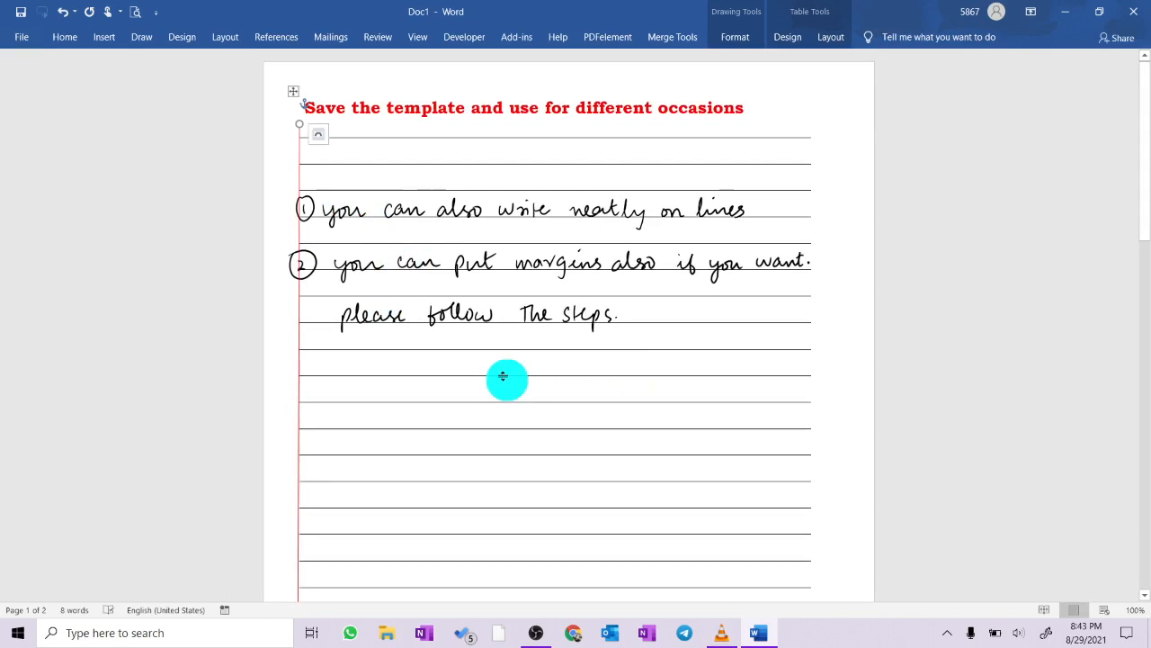
click(840, 368)
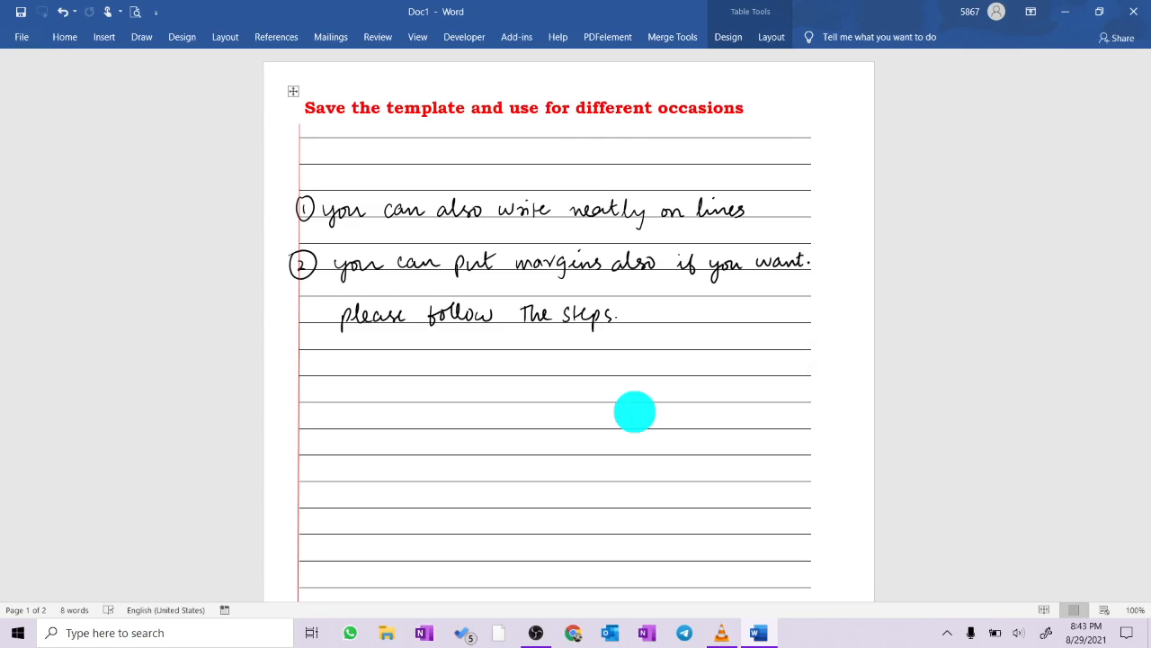
click(144, 36)
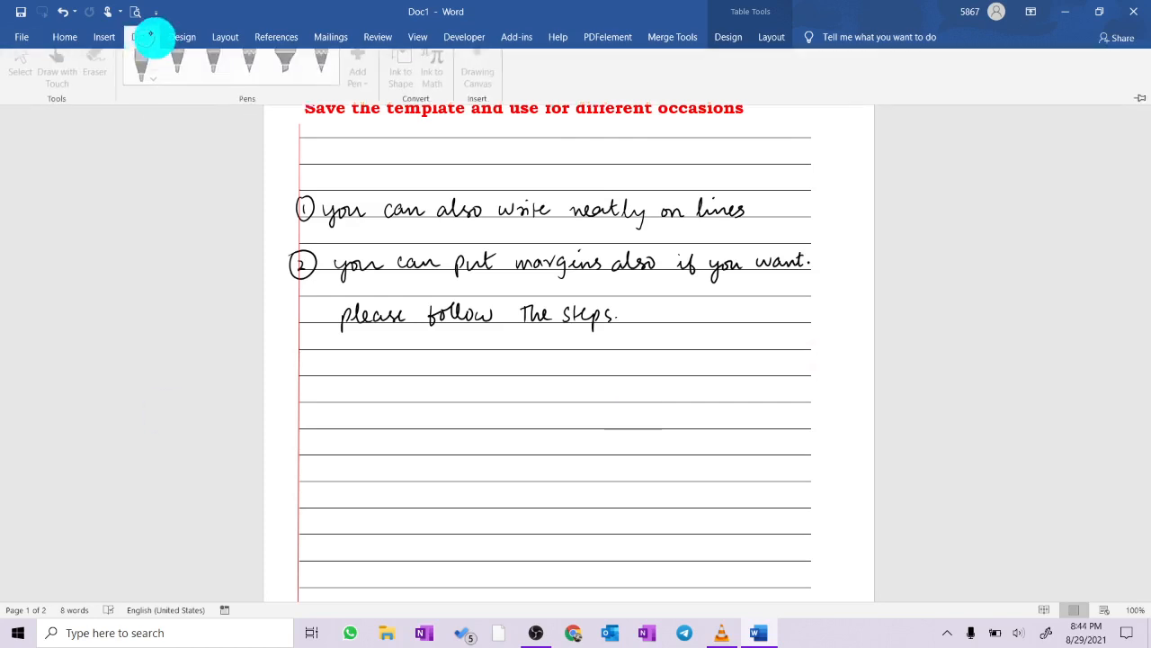
click(150, 36)
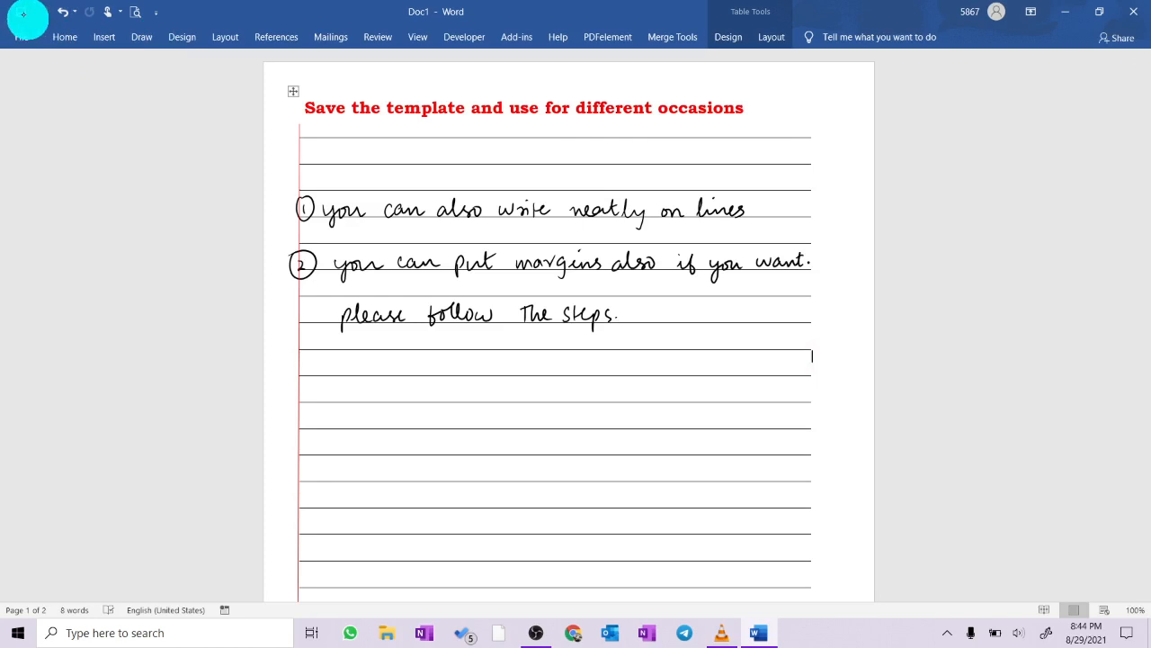
- Enter the sentence "You can also insert text boxes and customize this template for your answer sheets" on the ruled line below the handwritten notes
click(355, 363)
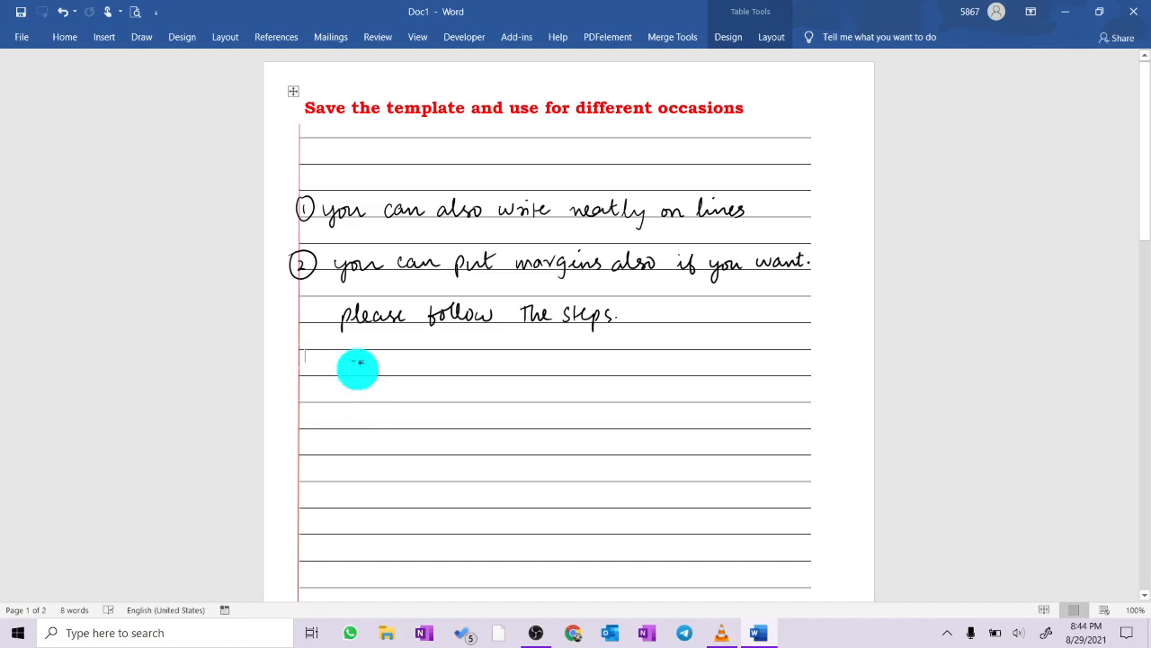
text(You can also t)
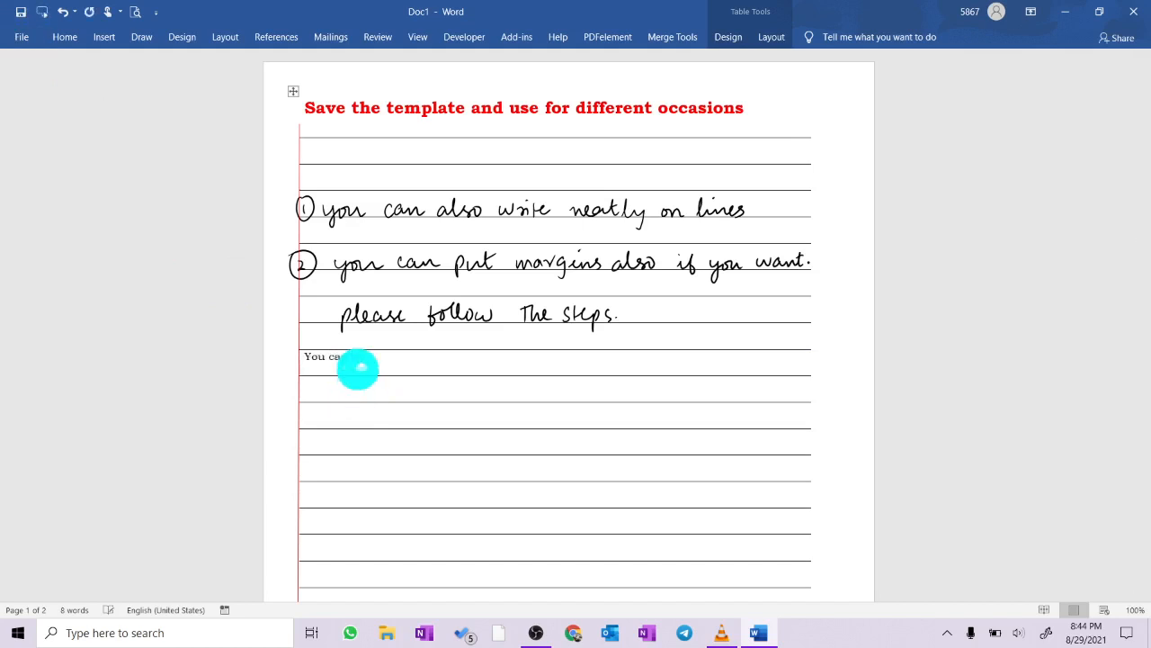
text(nt)
text(ert text)
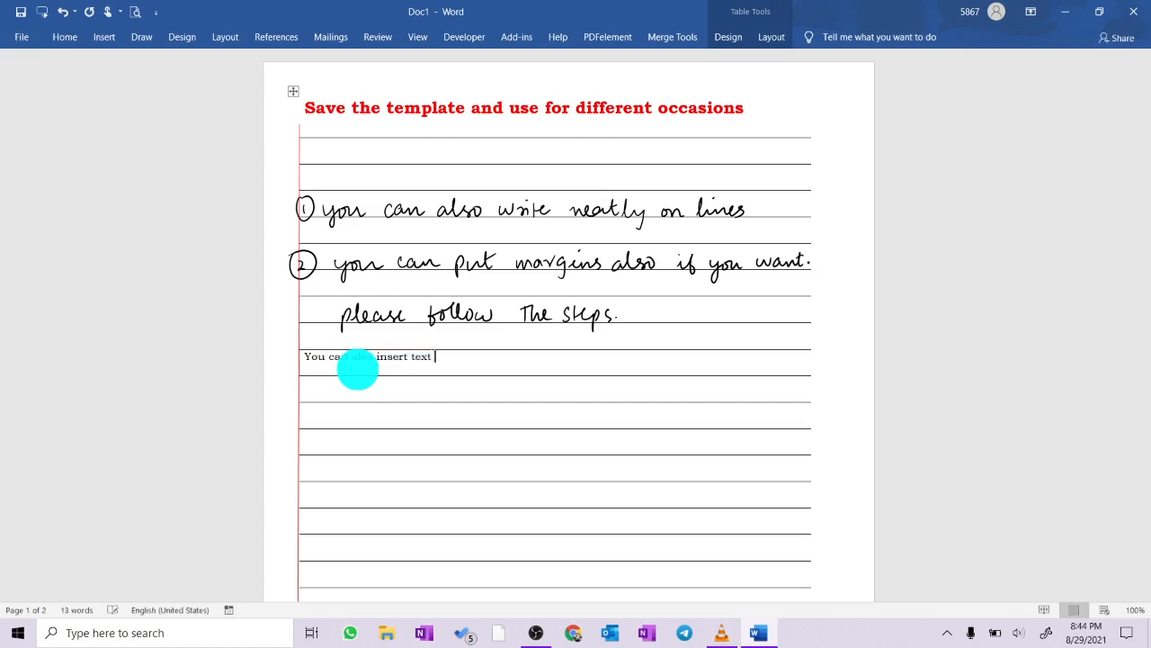
text( boxes and)
key(BackSpace)
key(BackSpace)
key(BackSpace)
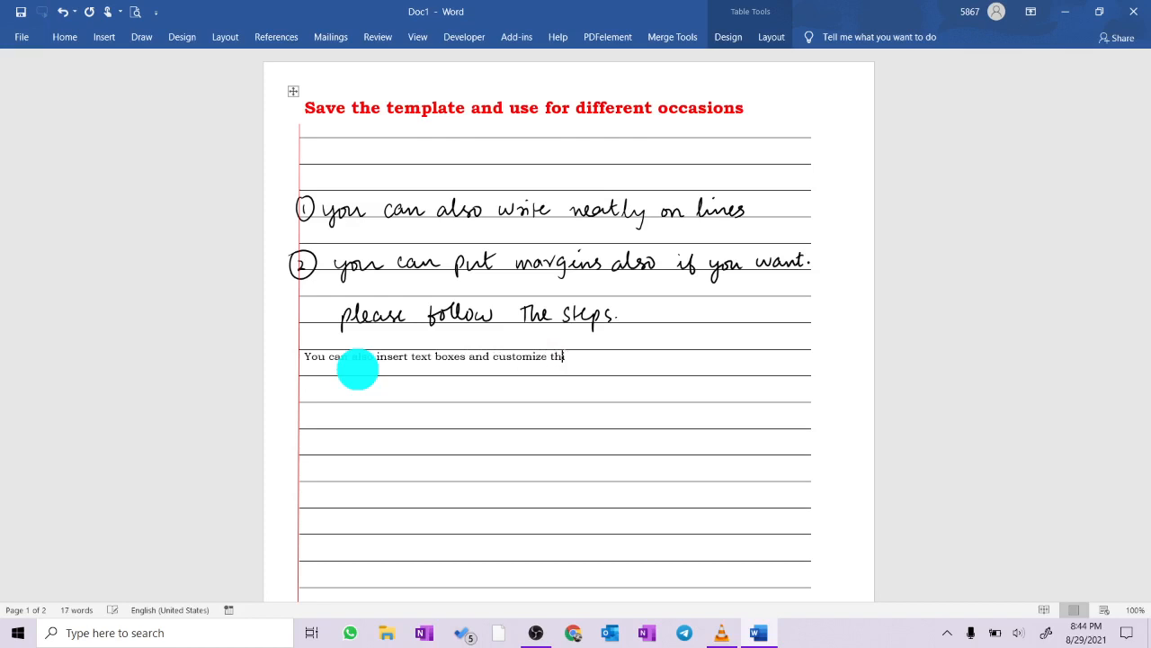
text(this template for your answer sheets)
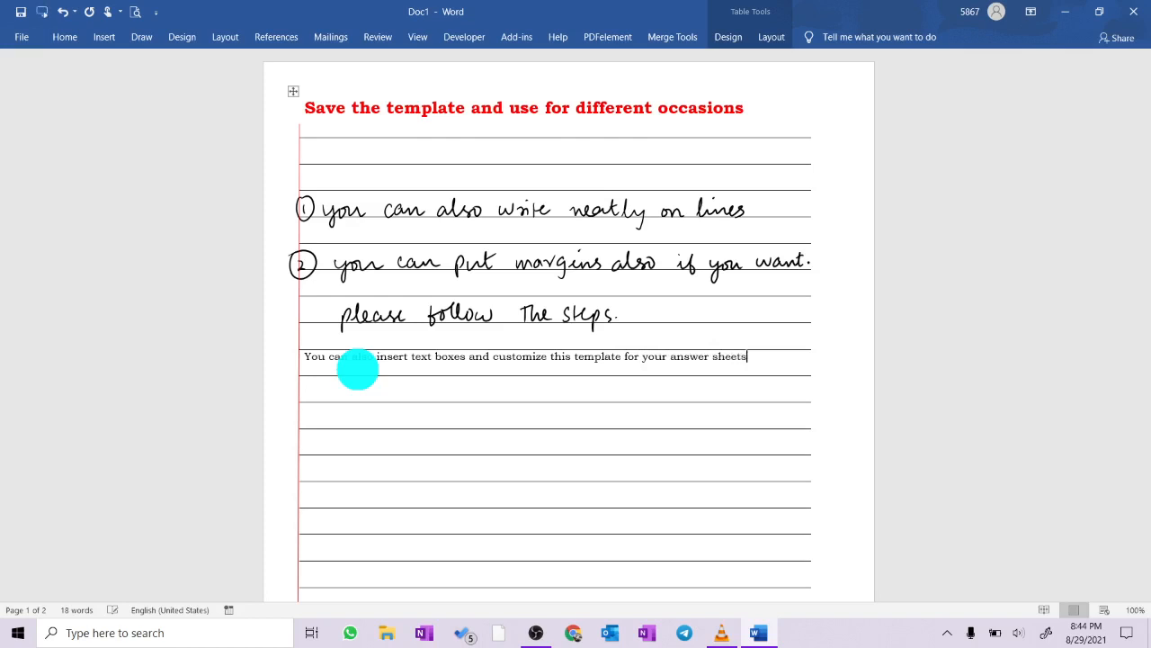
- Insert a Simple Text Box without its placeholder text, and place it slightly reduced in size beside the red heading at the page's upper right
click(104, 41)
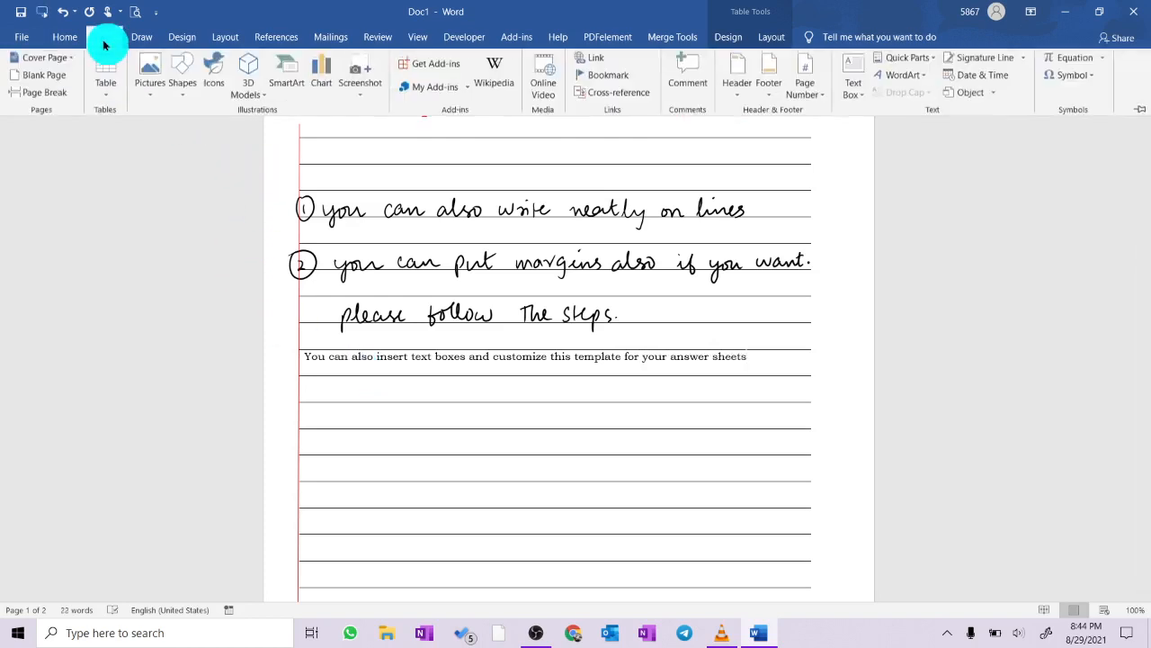
click(854, 94)
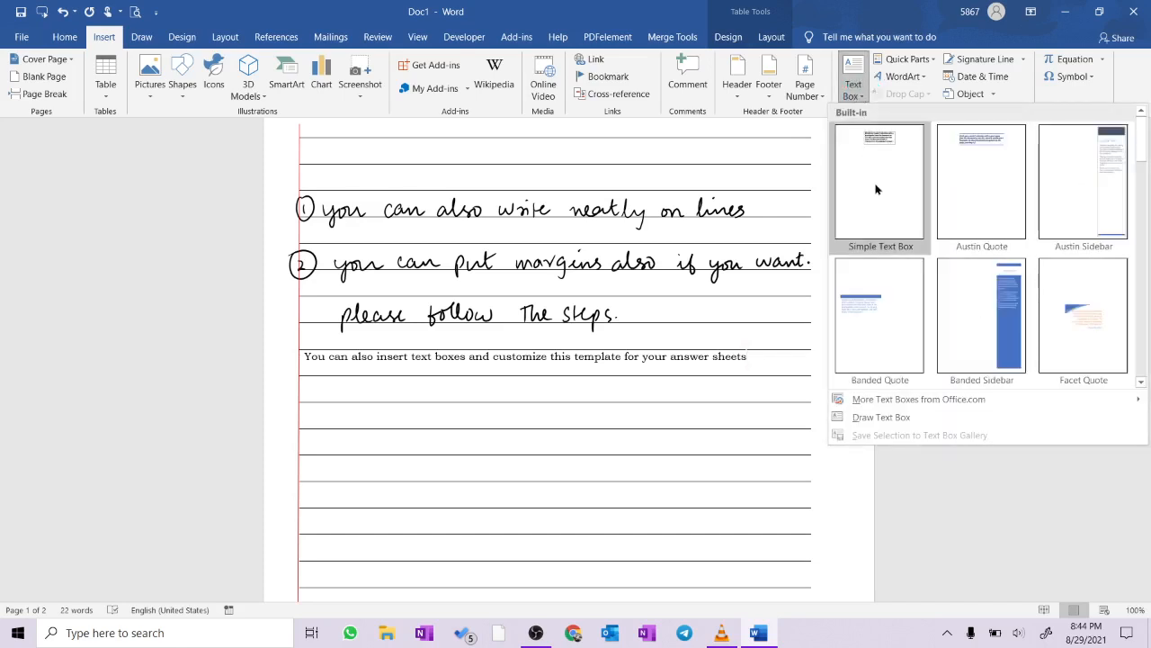
click(878, 186)
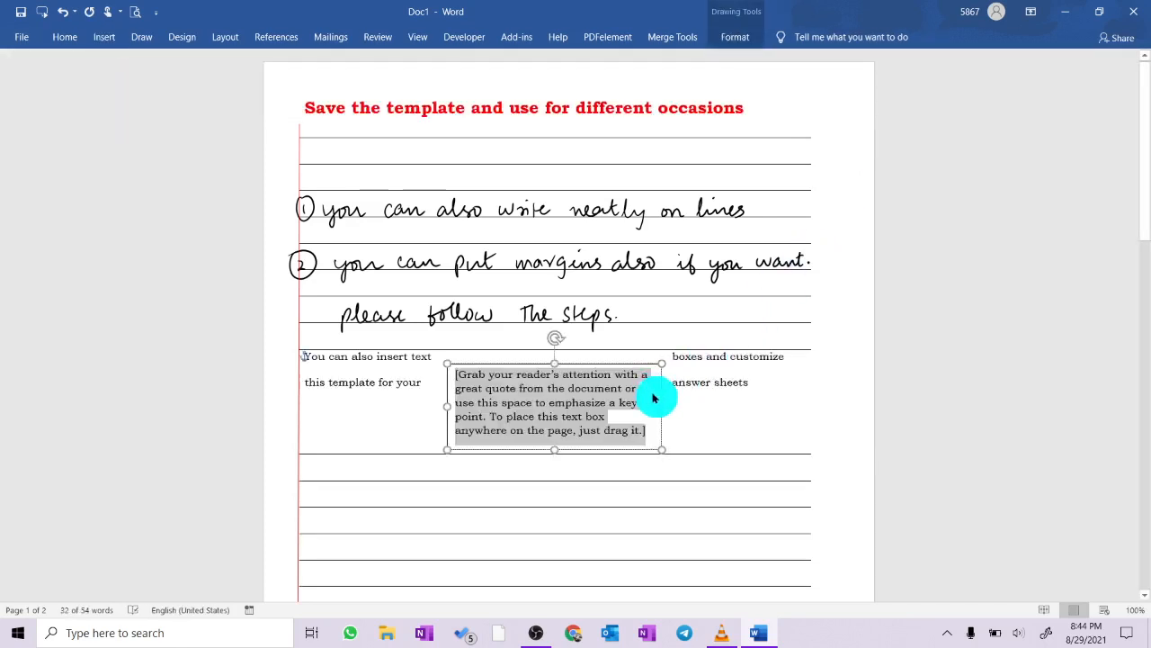
key(Delete)
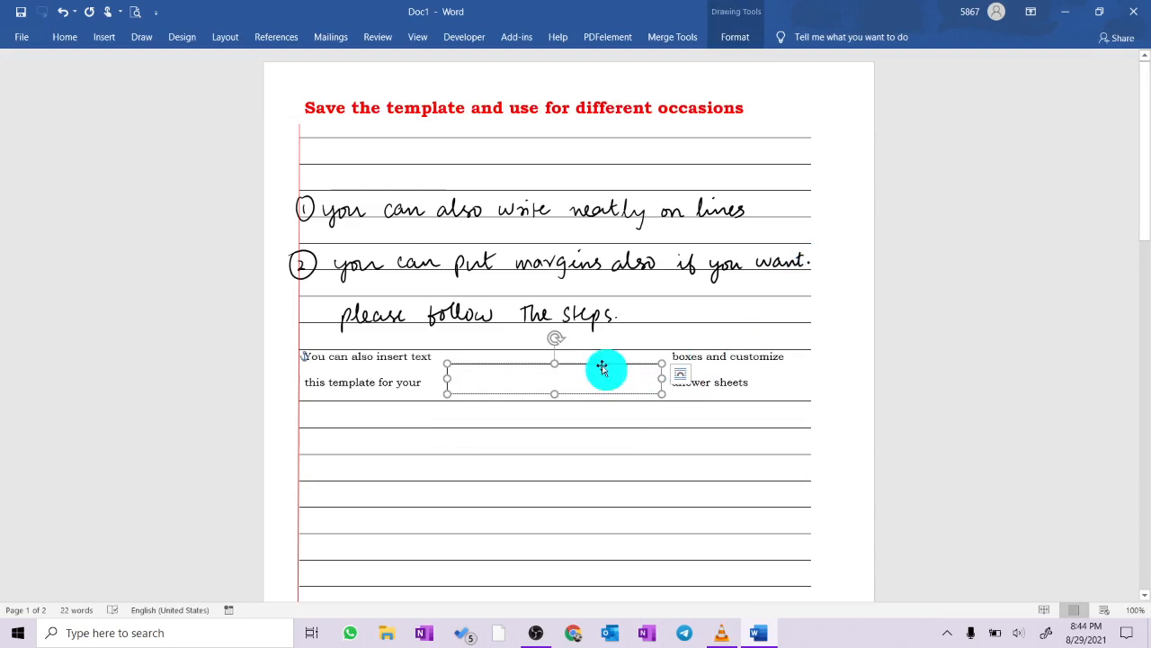
drag(603, 367, 748, 100)
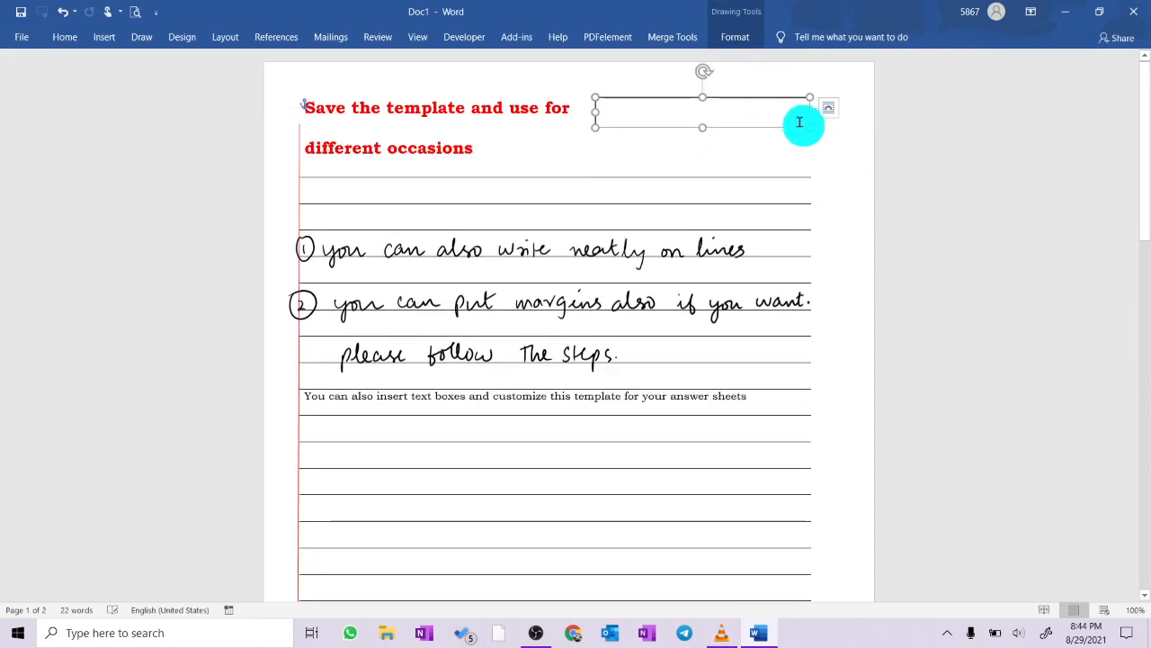
drag(810, 127, 765, 120)
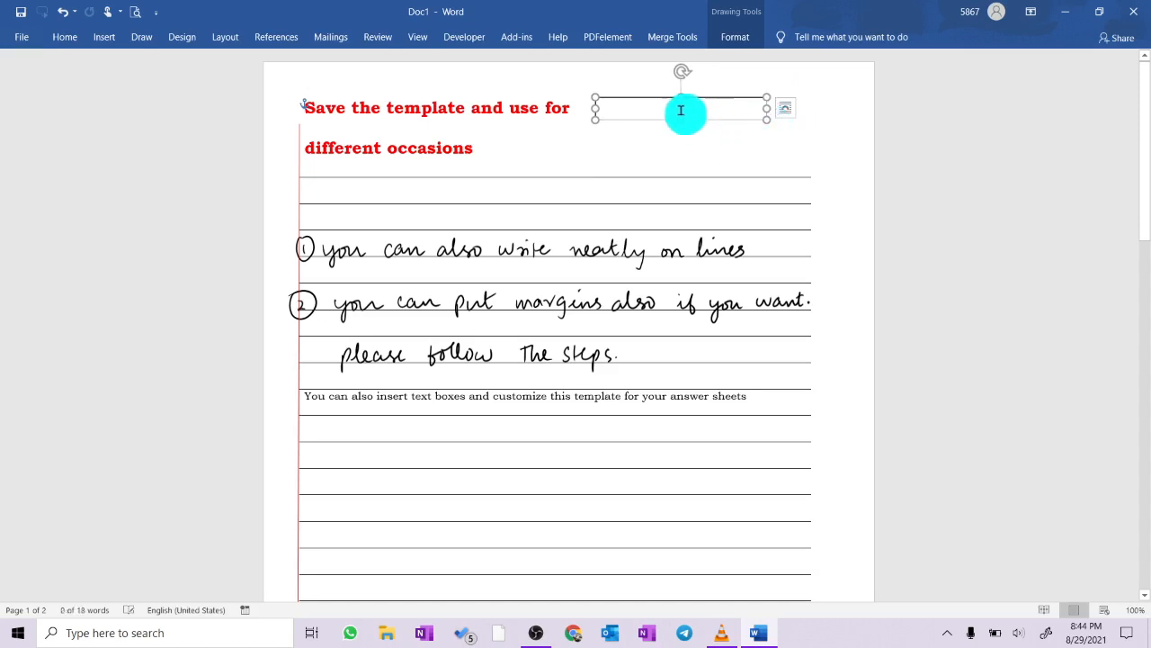
- Fill the text box with the lines "Name of the student:-", "Class:" and "School-", and widen the box to the ends of the ruled lines
text(N)
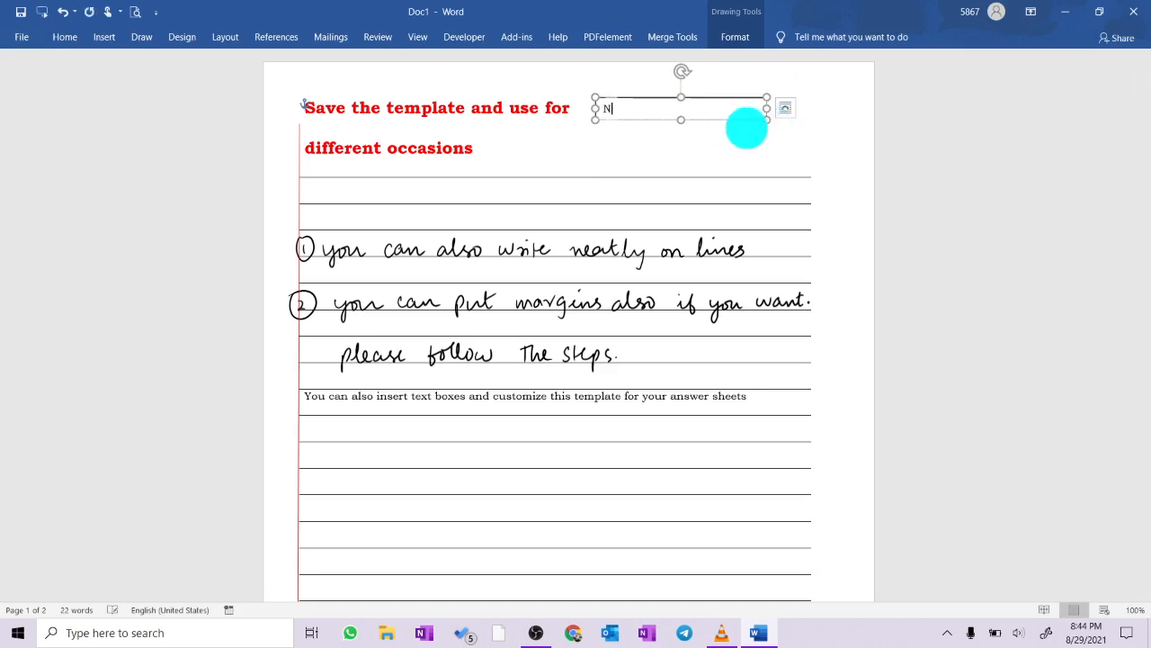
text(ame of the stud)
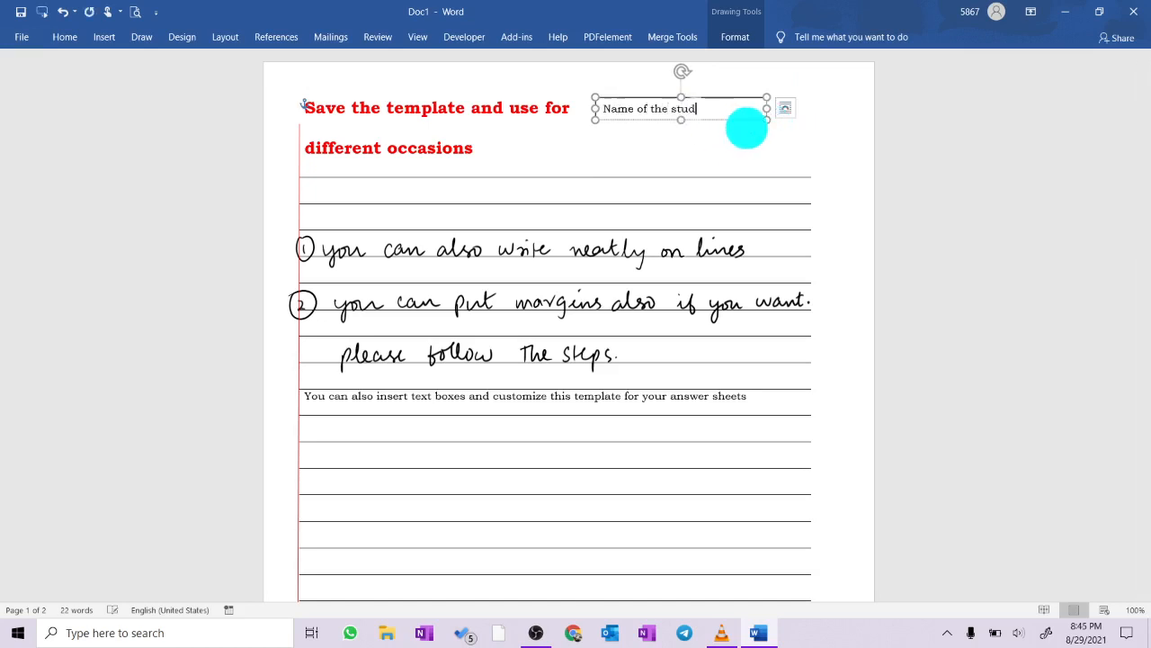
text(ent:-)
drag(767, 108, 825, 111)
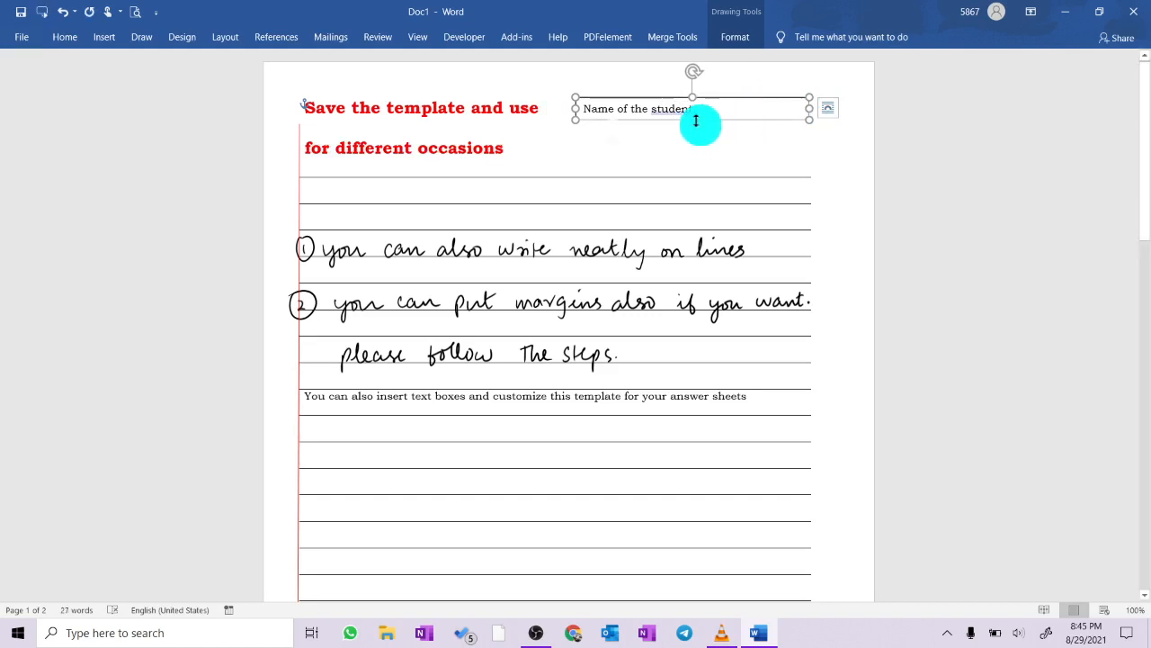
key(Return)
text(Class)
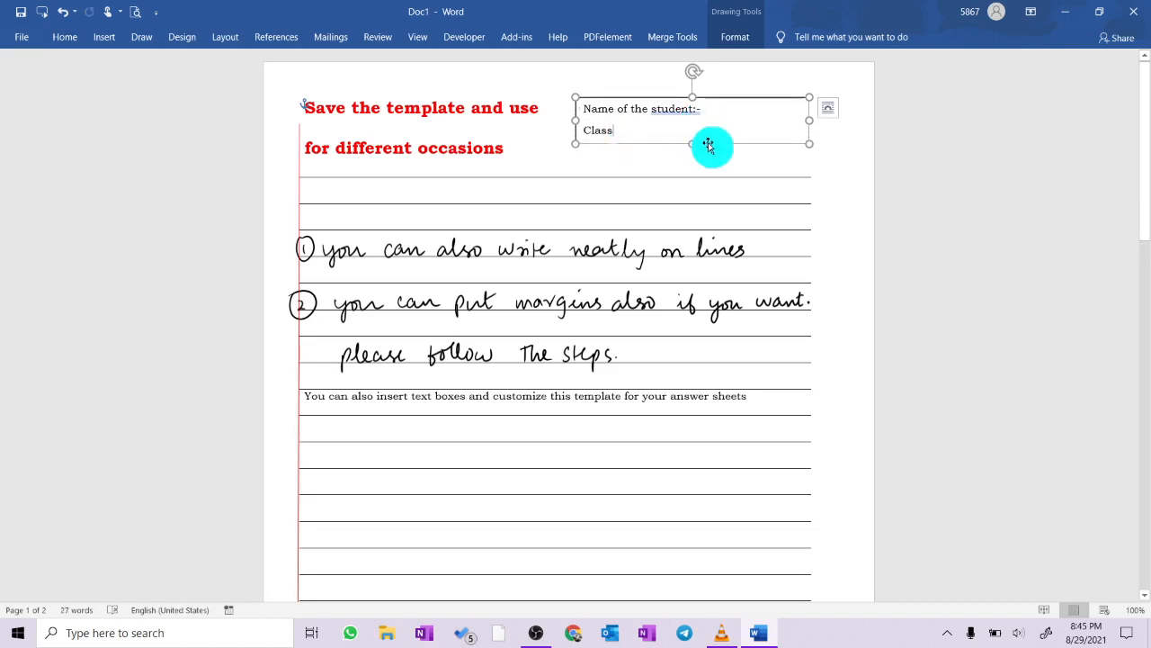
text(:)
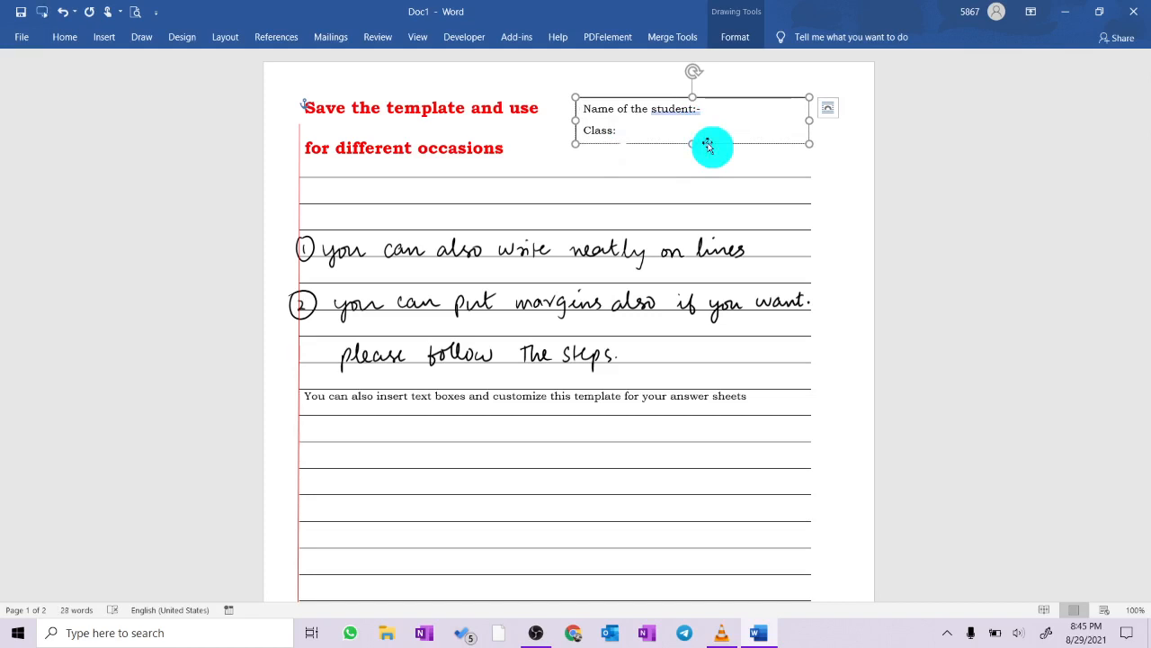
key(Return)
text(School-)
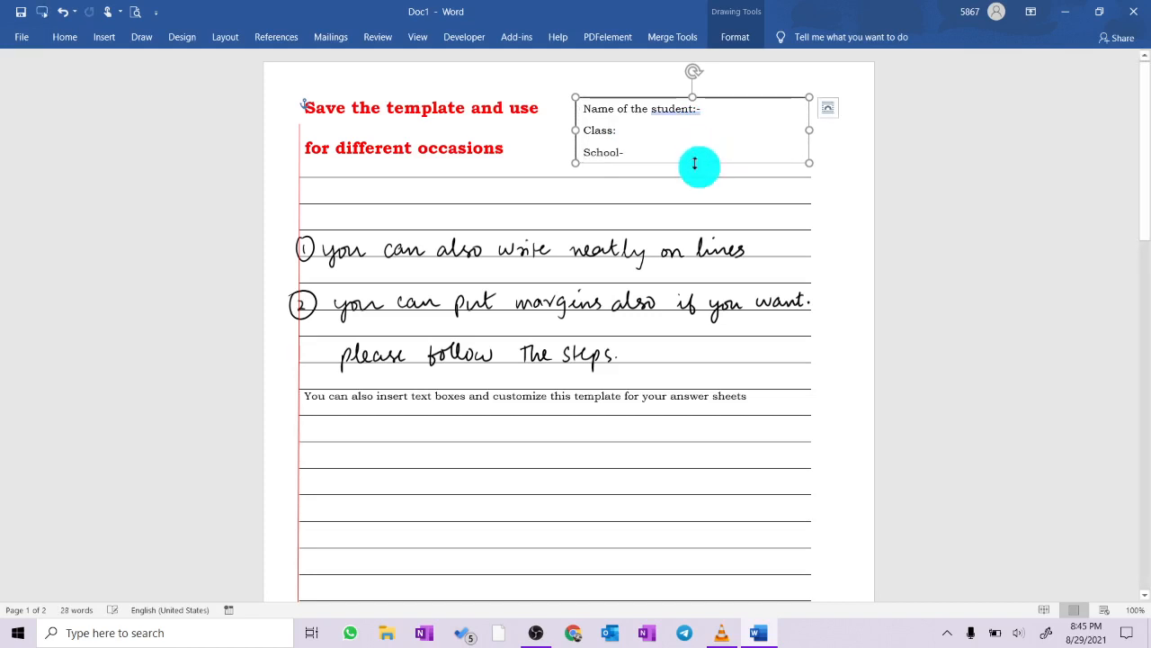
- Remove the outline of the student details text box by formatting the shape with No line
drag(507, 149, 304, 133)
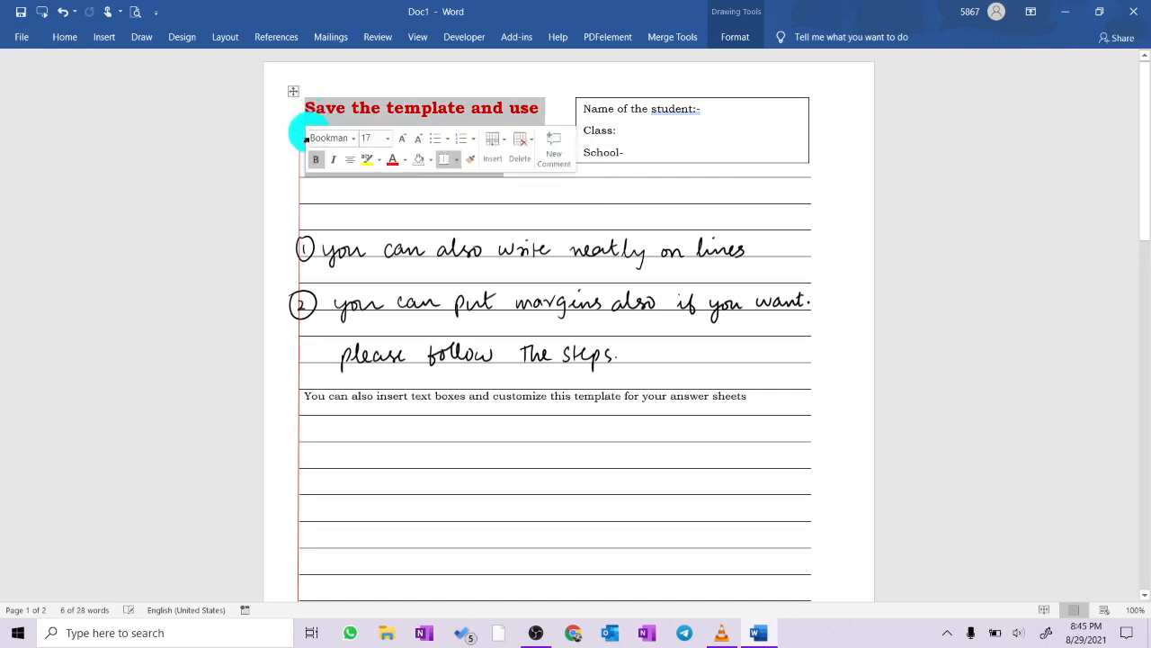
click(862, 193)
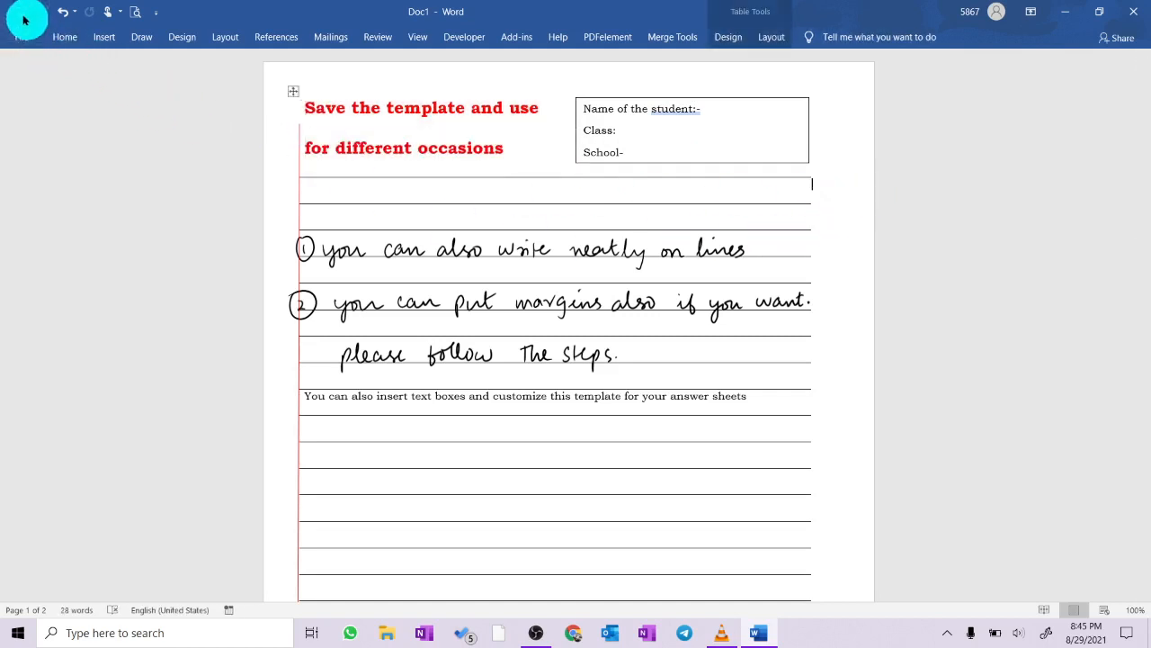
click(693, 95)
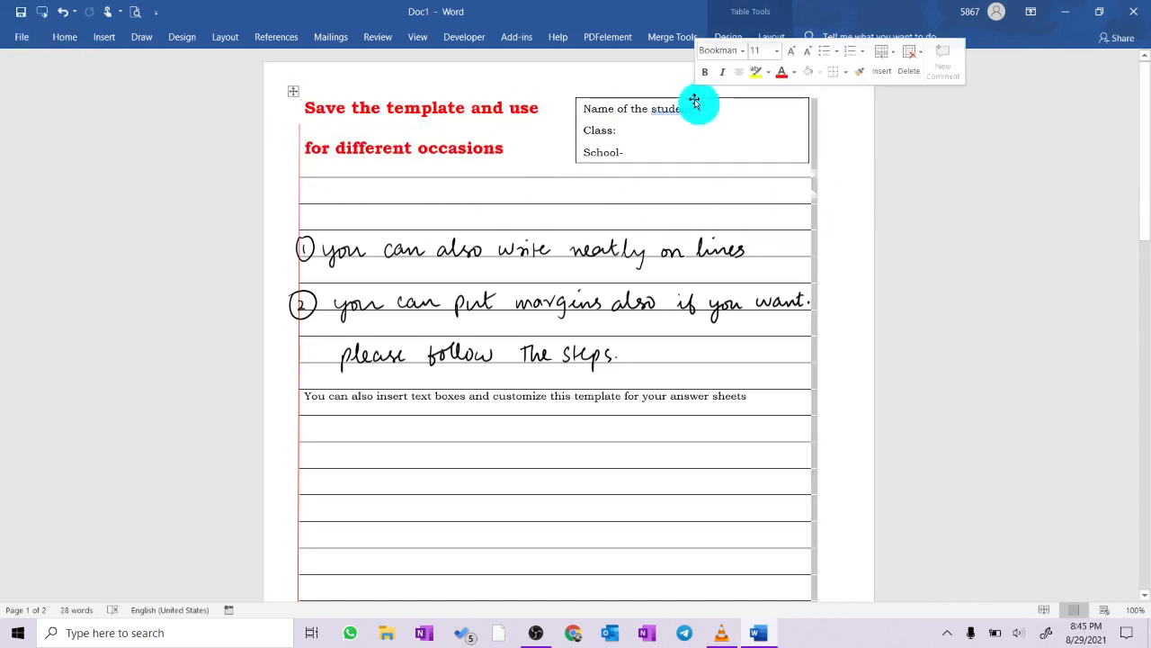
right_click(700, 98)
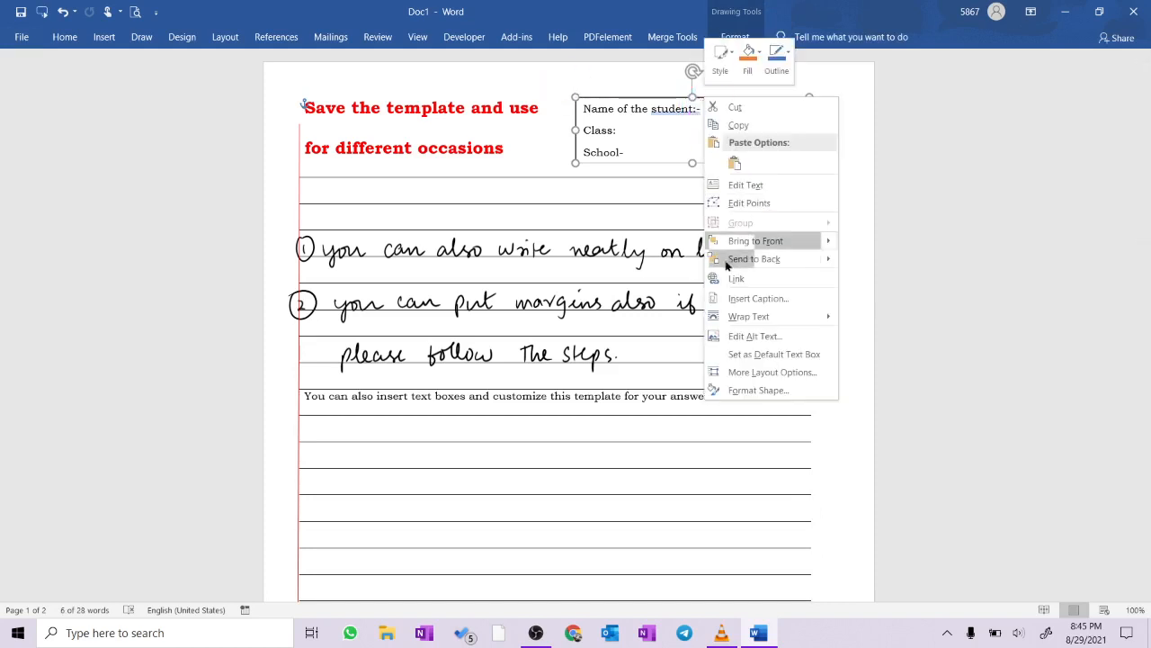
click(750, 389)
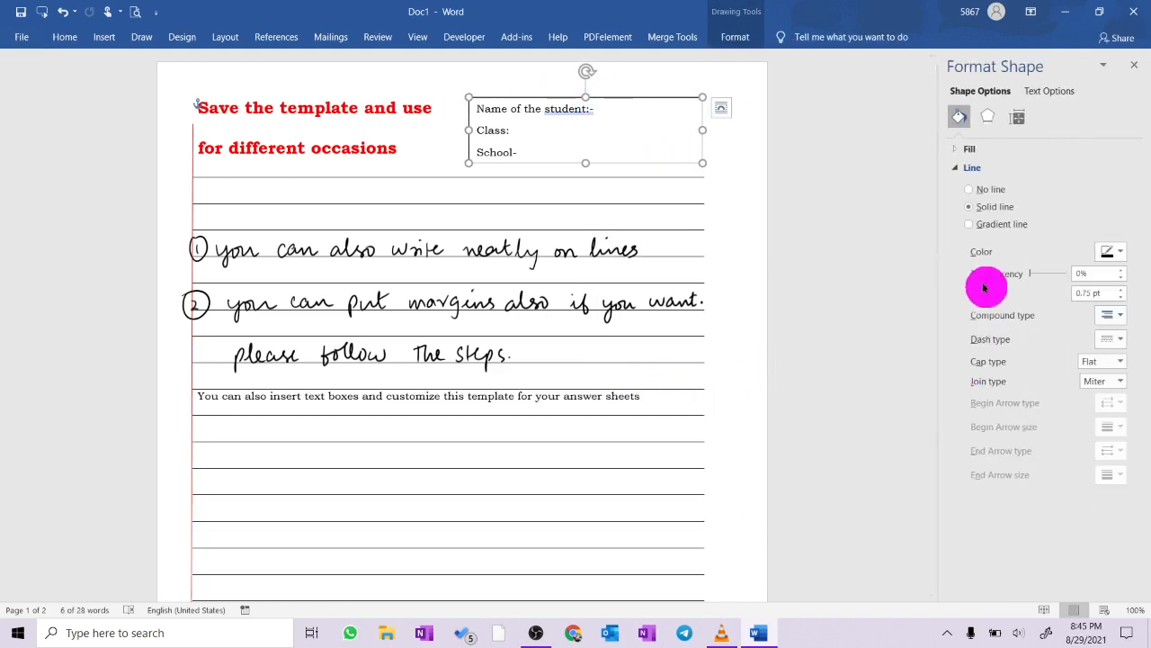
click(990, 190)
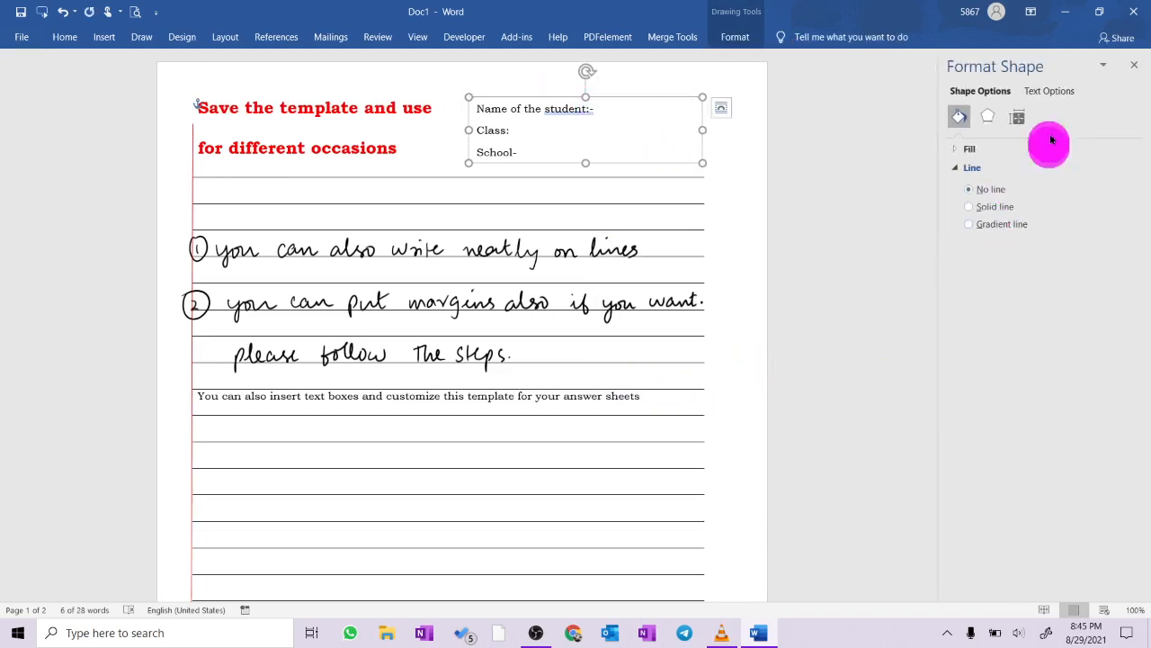
click(1134, 65)
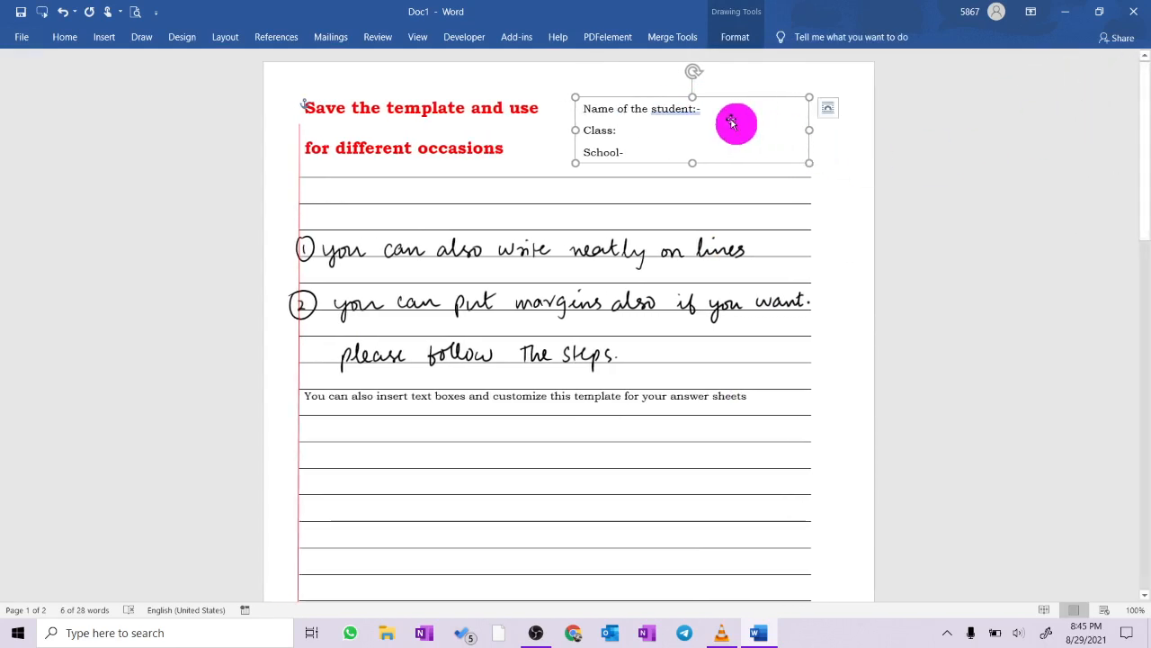
- Make all three lines in the student details text box bold with a red font color
click(586, 113)
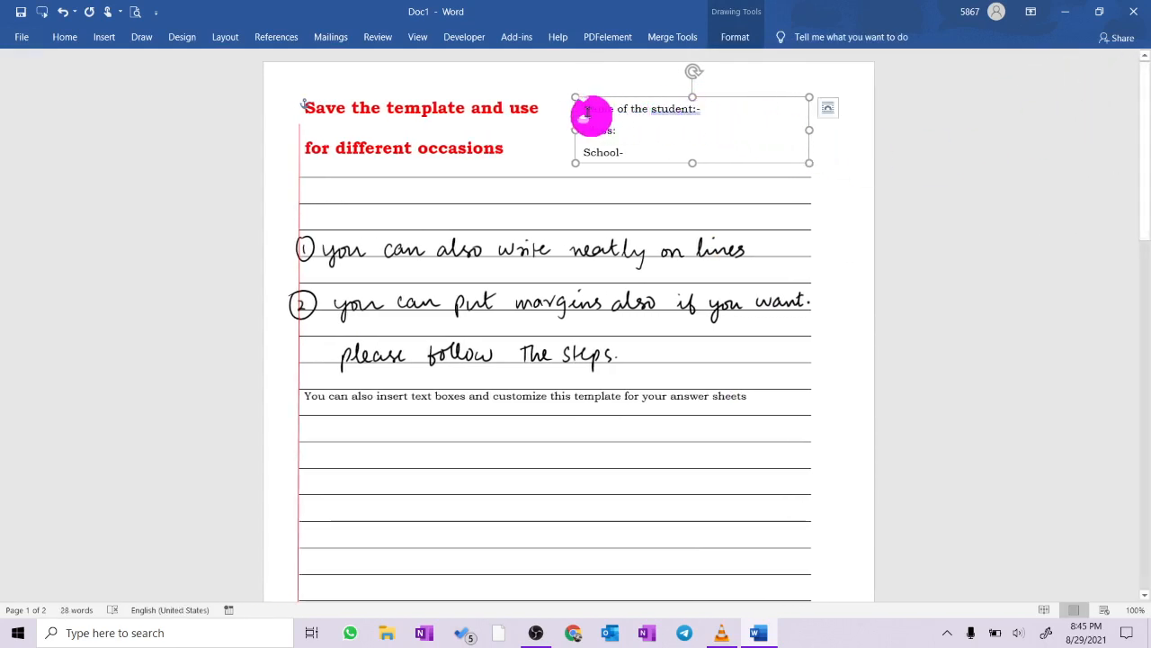
key(ctrl+a)
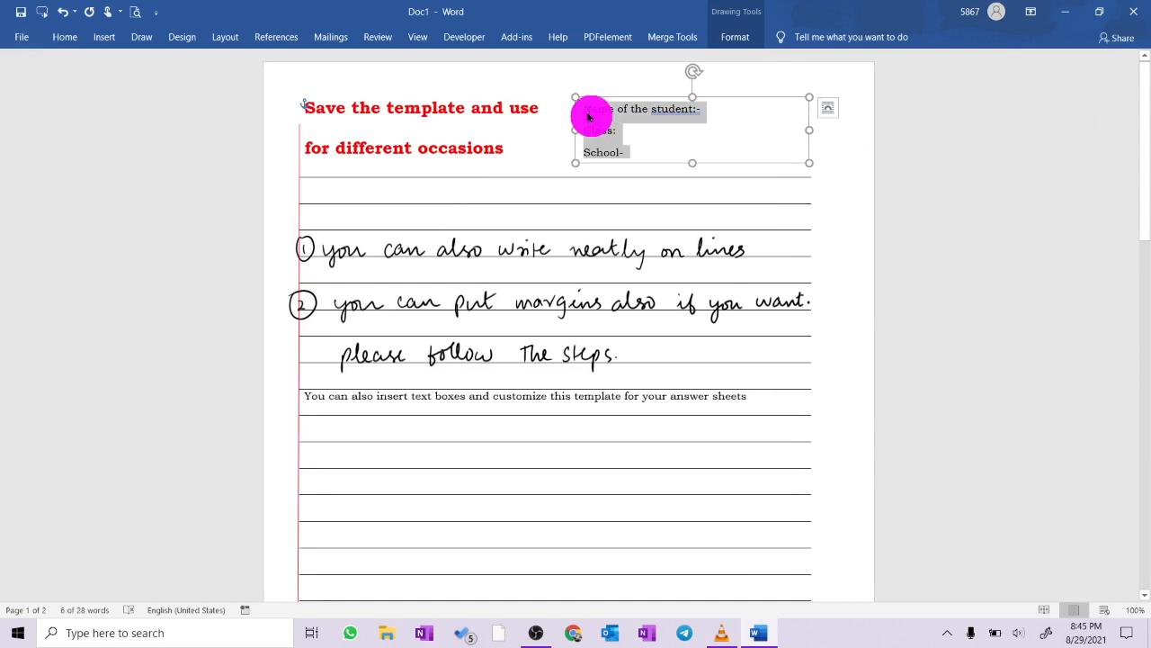
key(ctrl+b)
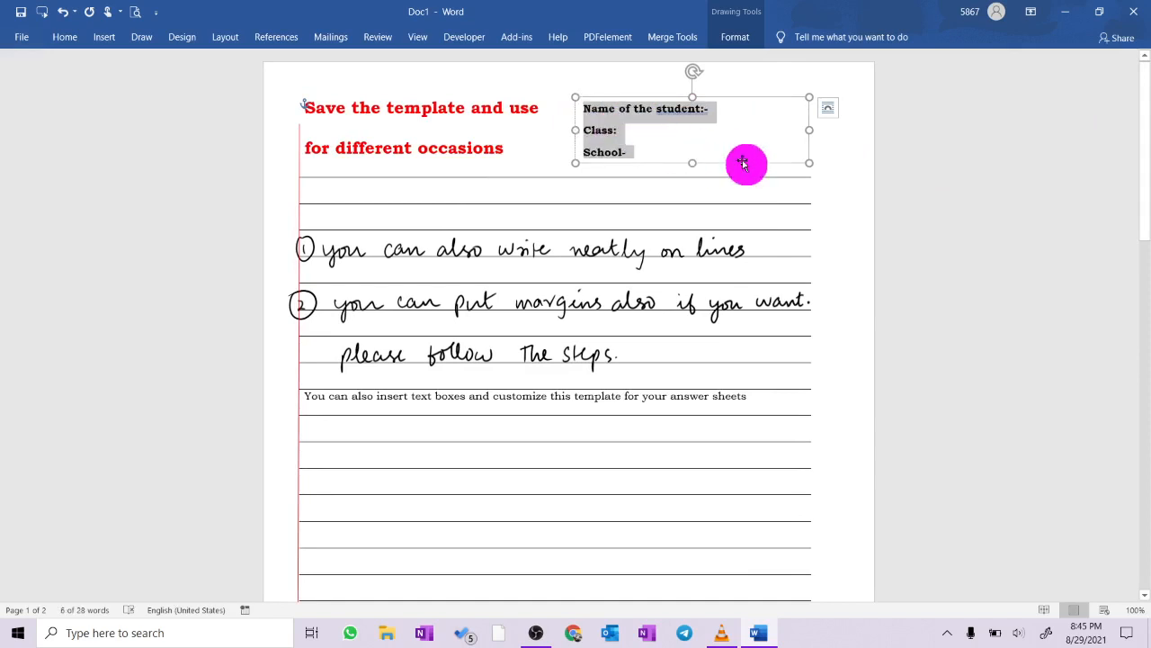
click(68, 38)
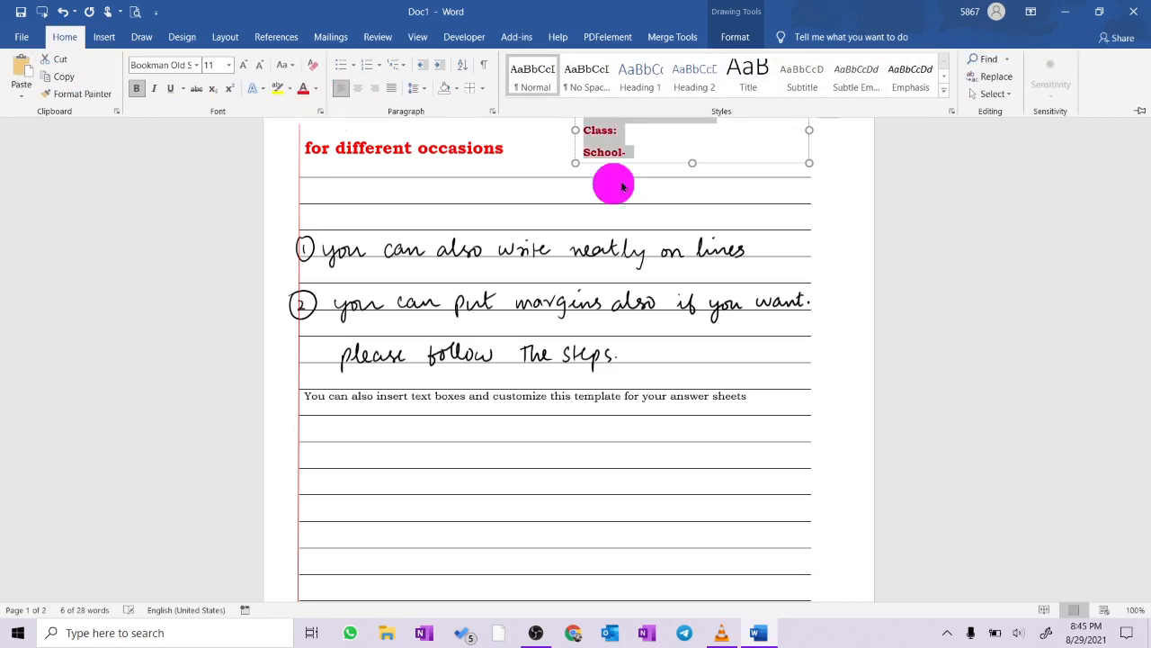
click(850, 219)
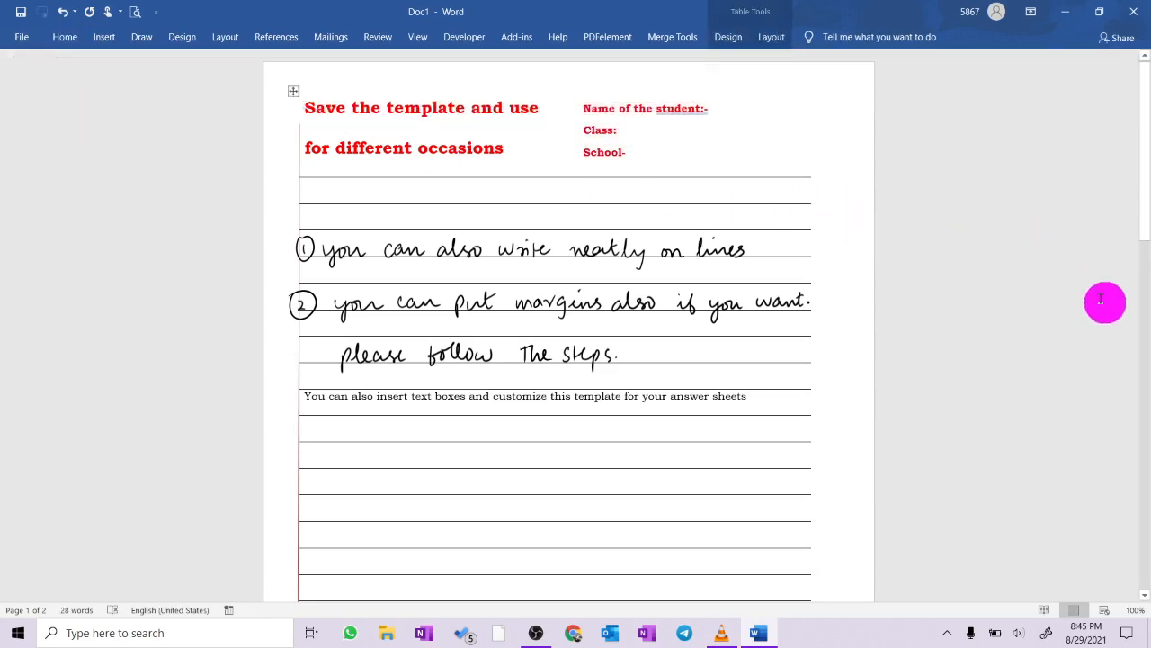
- Apply the suggested grammar correction "student: -" to the first line of the text box and deselect the box
right_click(692, 111)
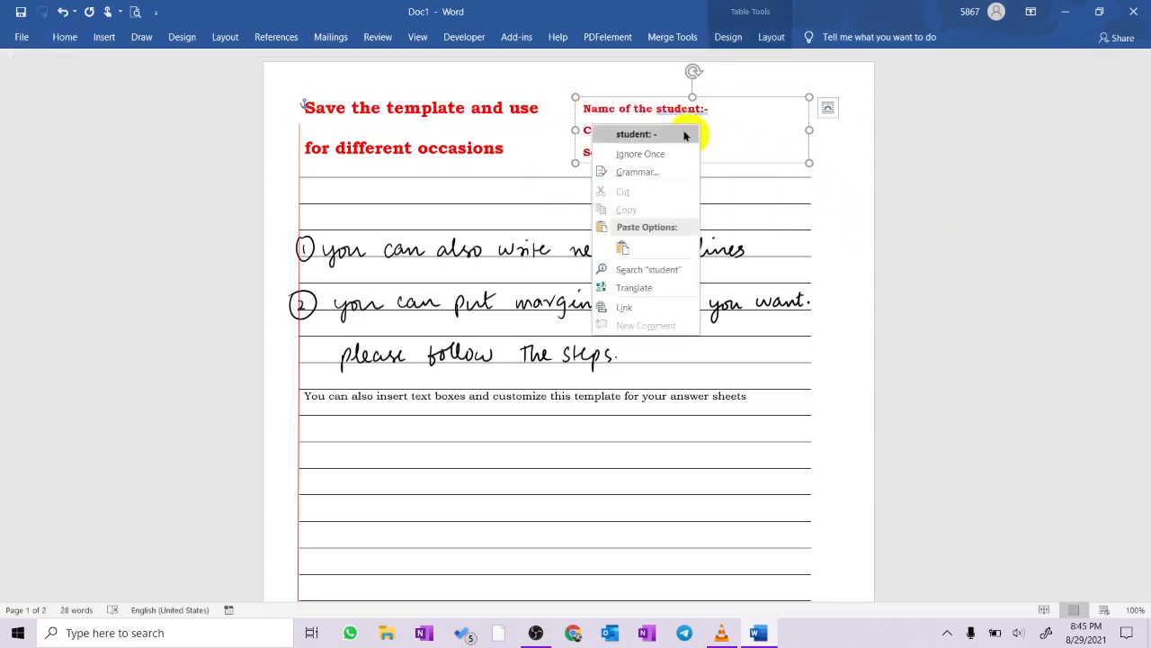
click(666, 134)
click(984, 241)
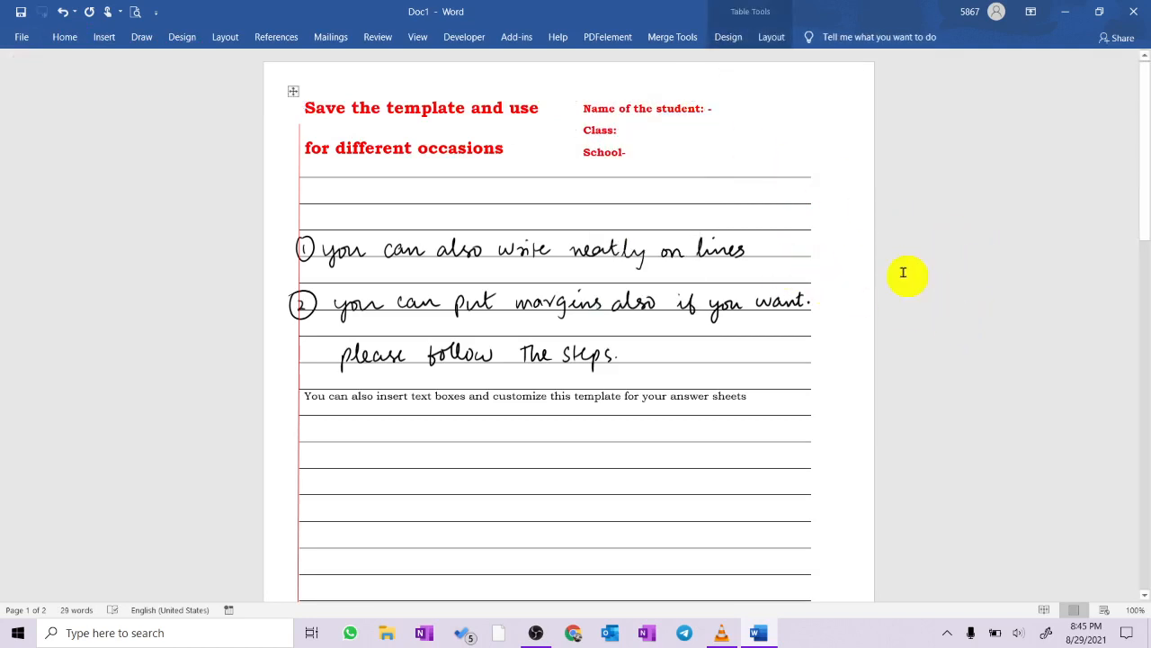
- Look over both ruled pages of the finished template and set the document zoom to One Page
scroll(903, 272, down, 2)
scroll(903, 273, down, 1)
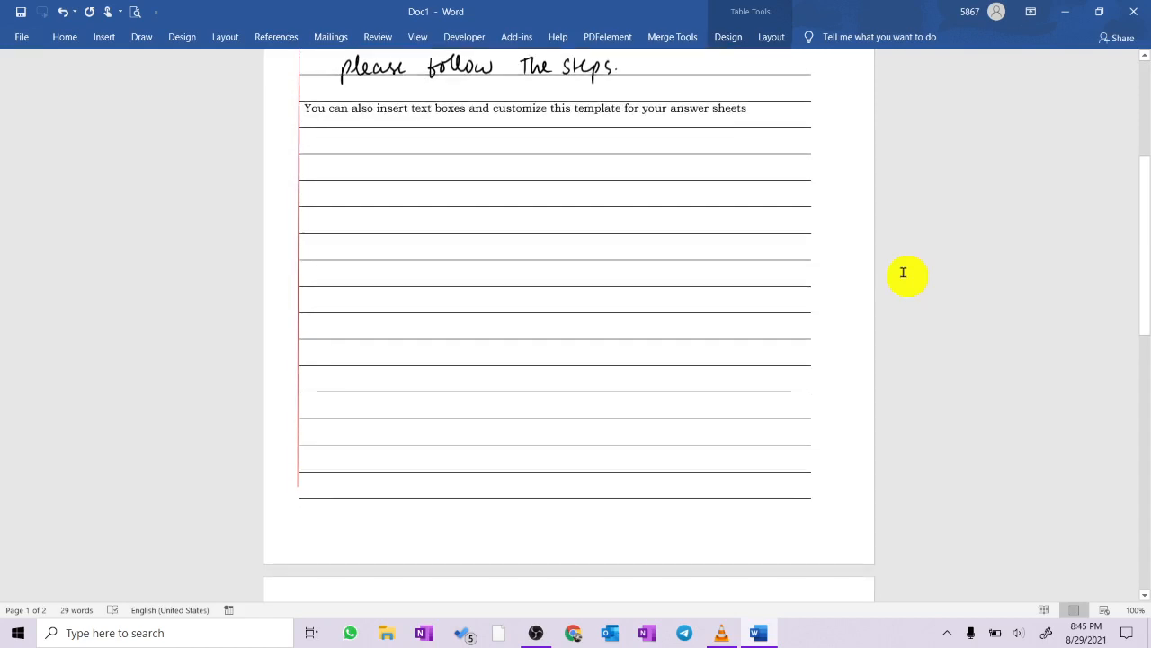
scroll(772, 239, down, 2)
scroll(772, 238, down, 3)
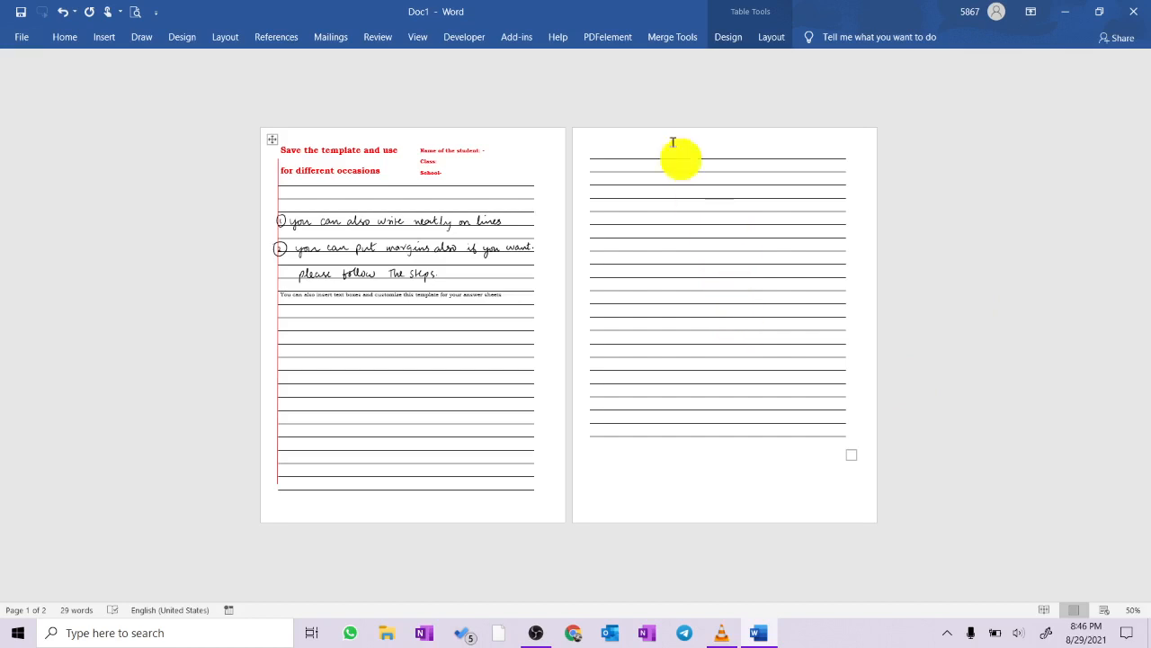
click(419, 39)
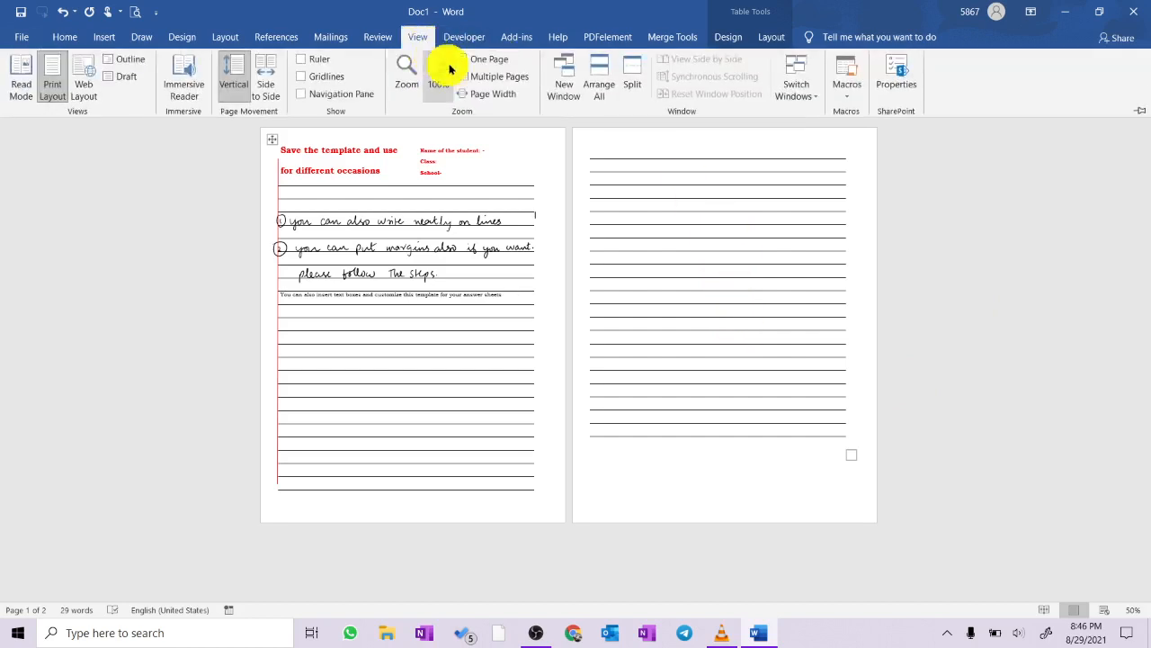
click(498, 65)
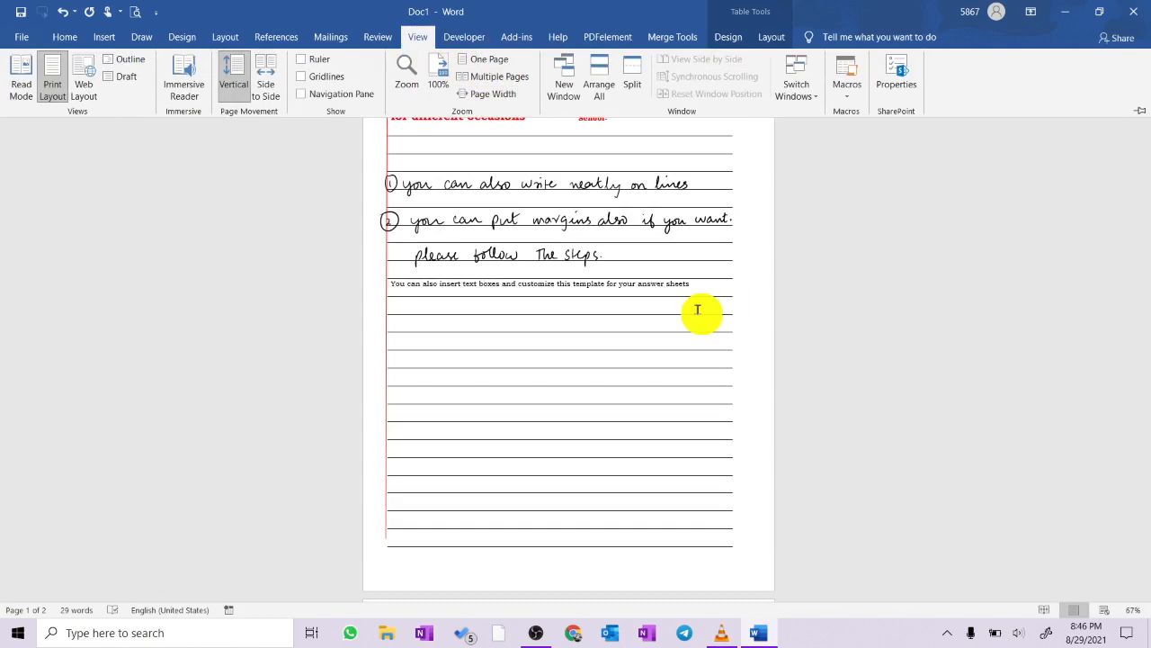
- Add blank lines below the ruled table on the second page to start a new blank third page
click(698, 310)
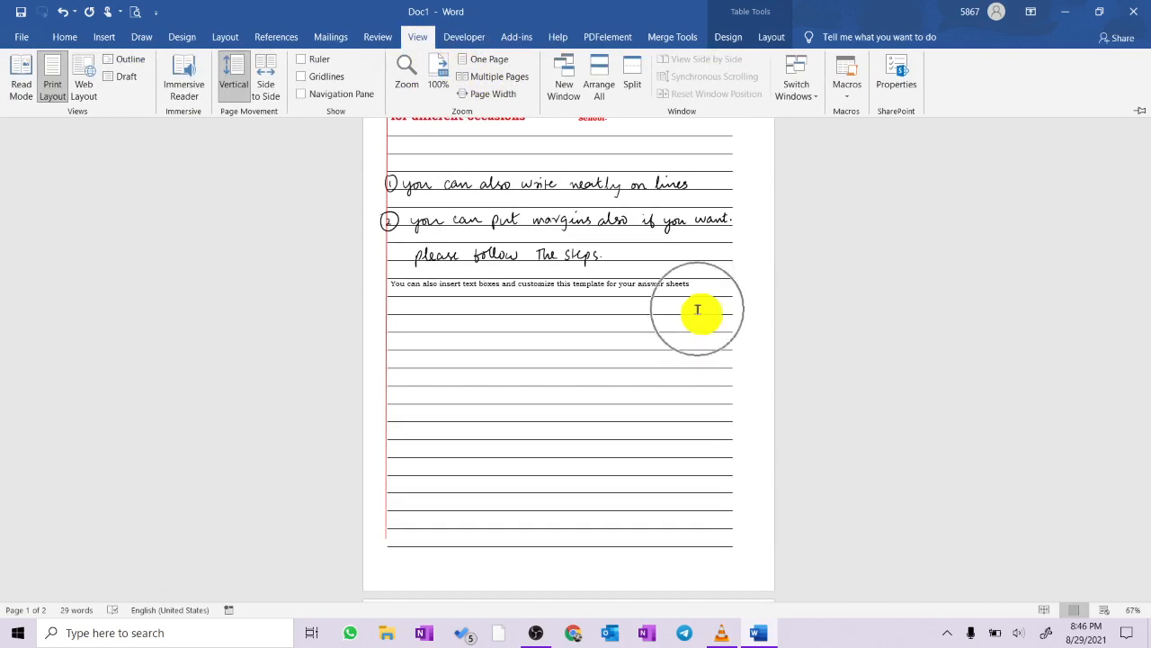
scroll(698, 309, down, 3)
scroll(698, 310, up, 4)
click(698, 310)
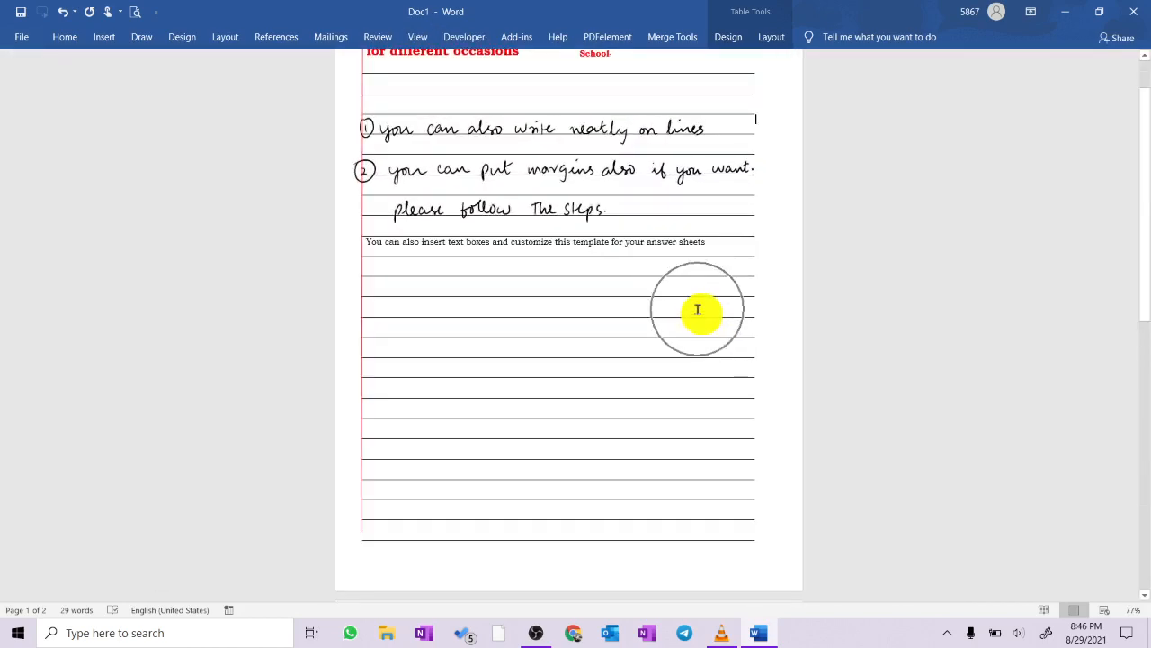
scroll(698, 309, down, 10)
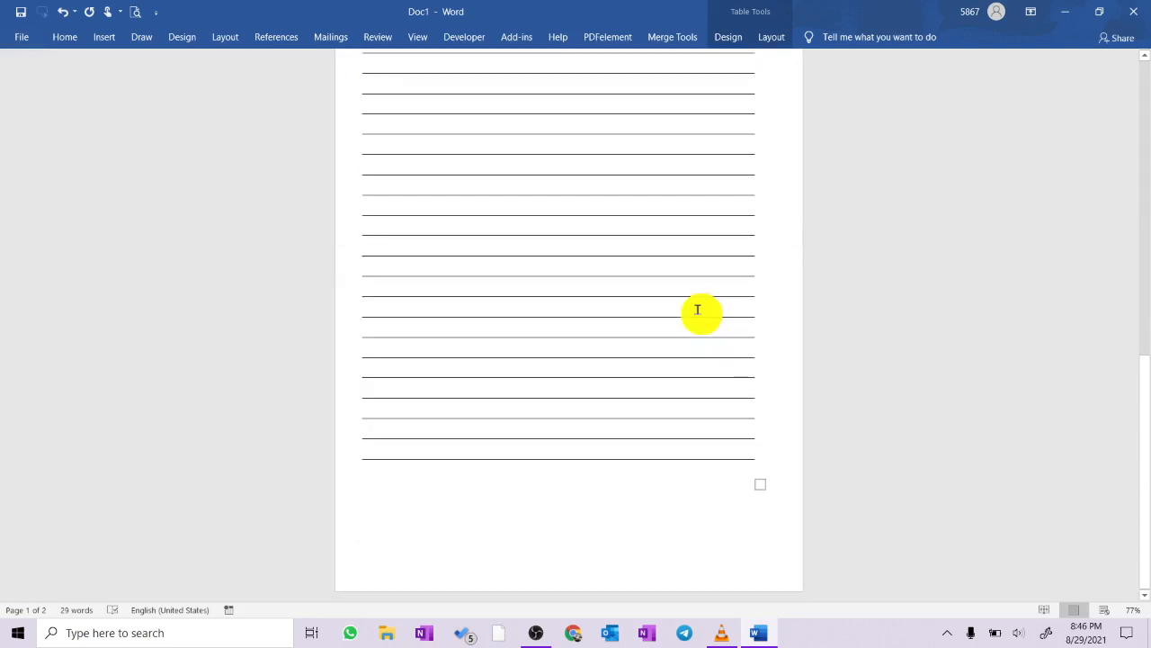
click(669, 544)
key(Return)
key(Return)
key(Return)
key(Return)
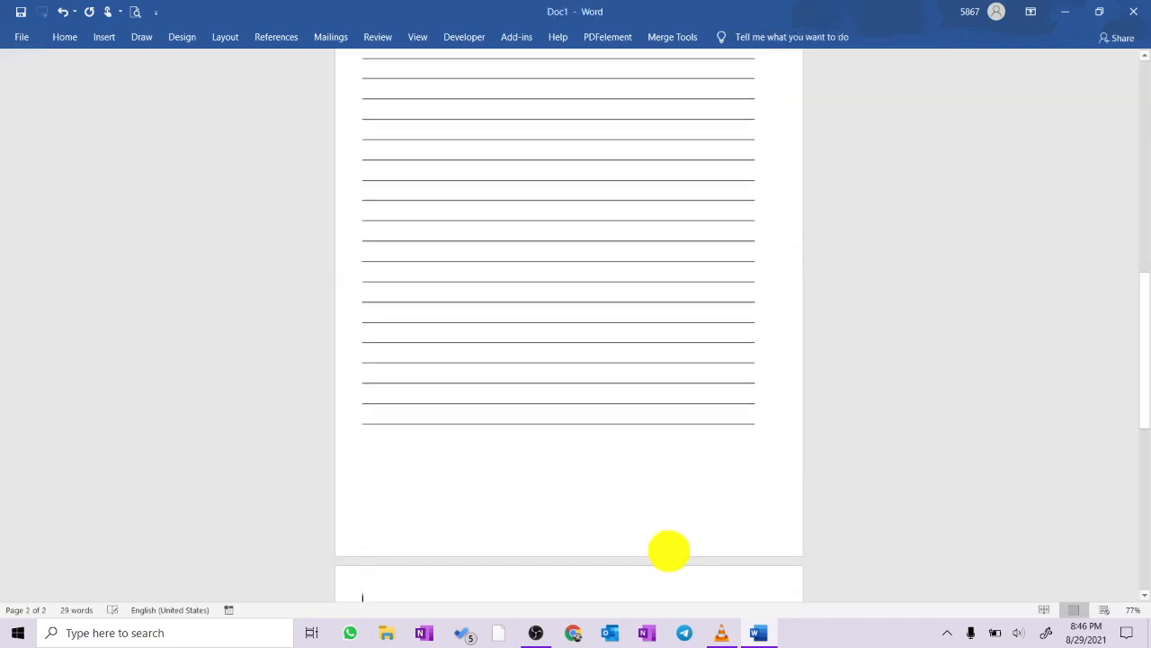
scroll(669, 550, down, 5)
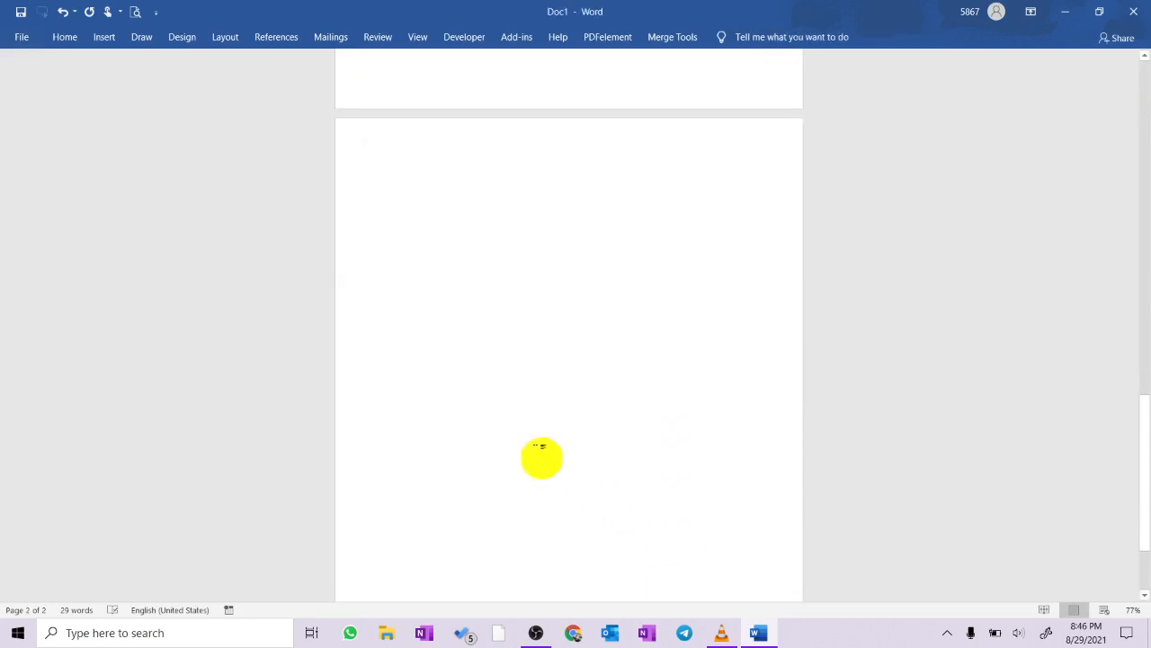
click(108, 41)
click(105, 90)
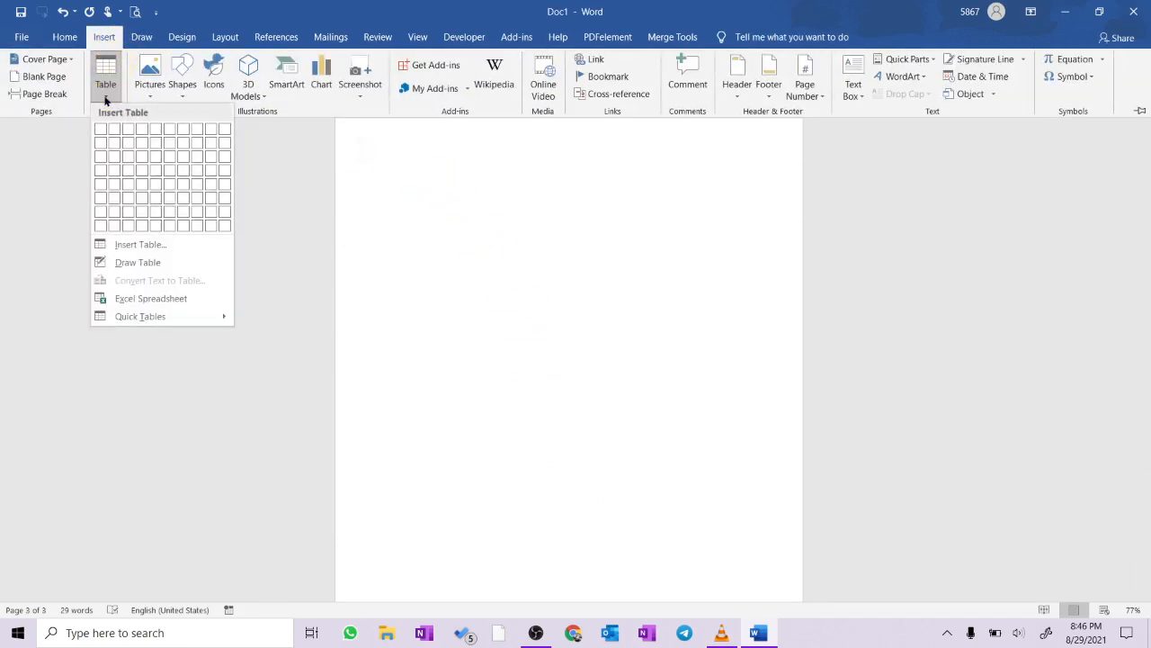
click(225, 225)
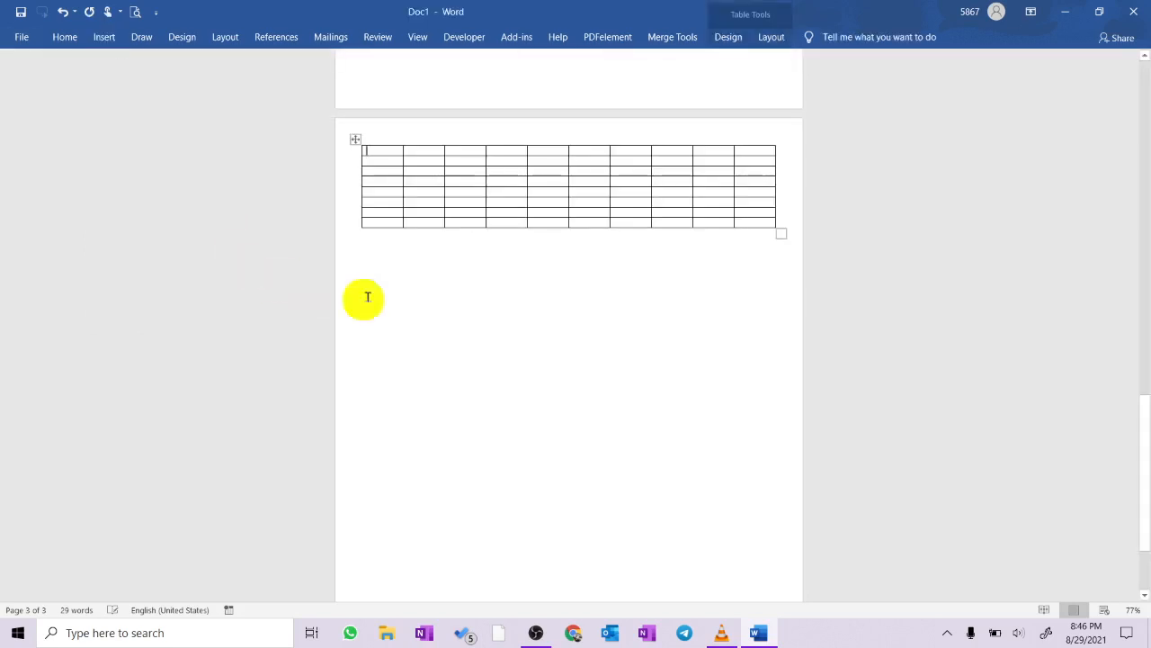
click(355, 139)
right_click(423, 196)
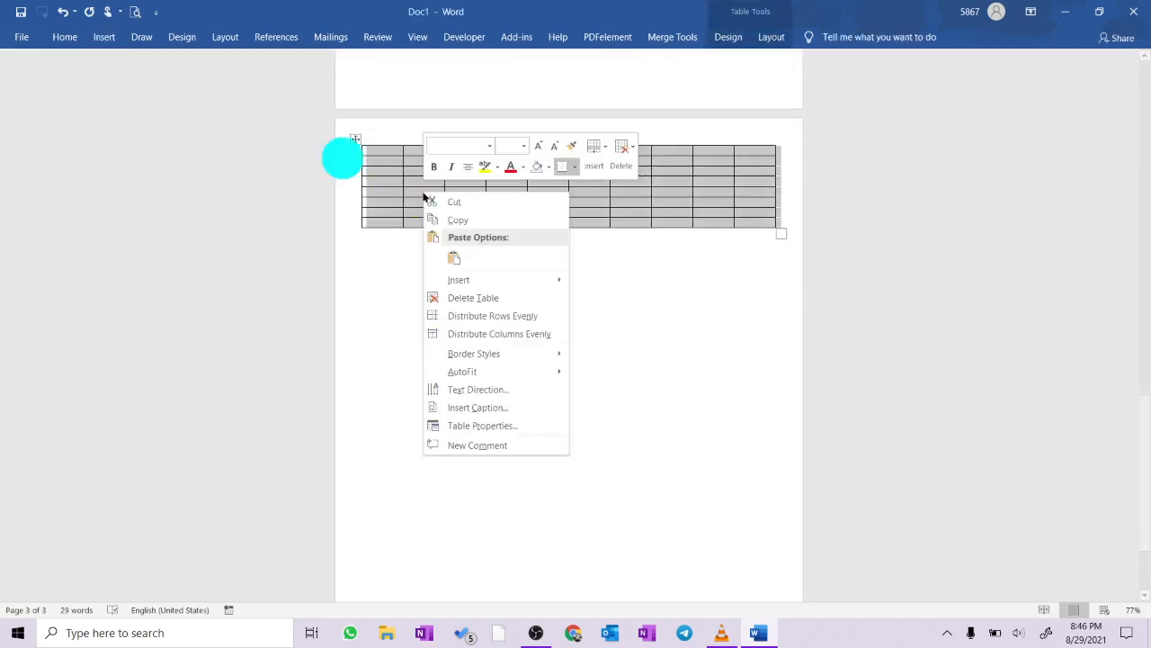
mouse_move(486, 284)
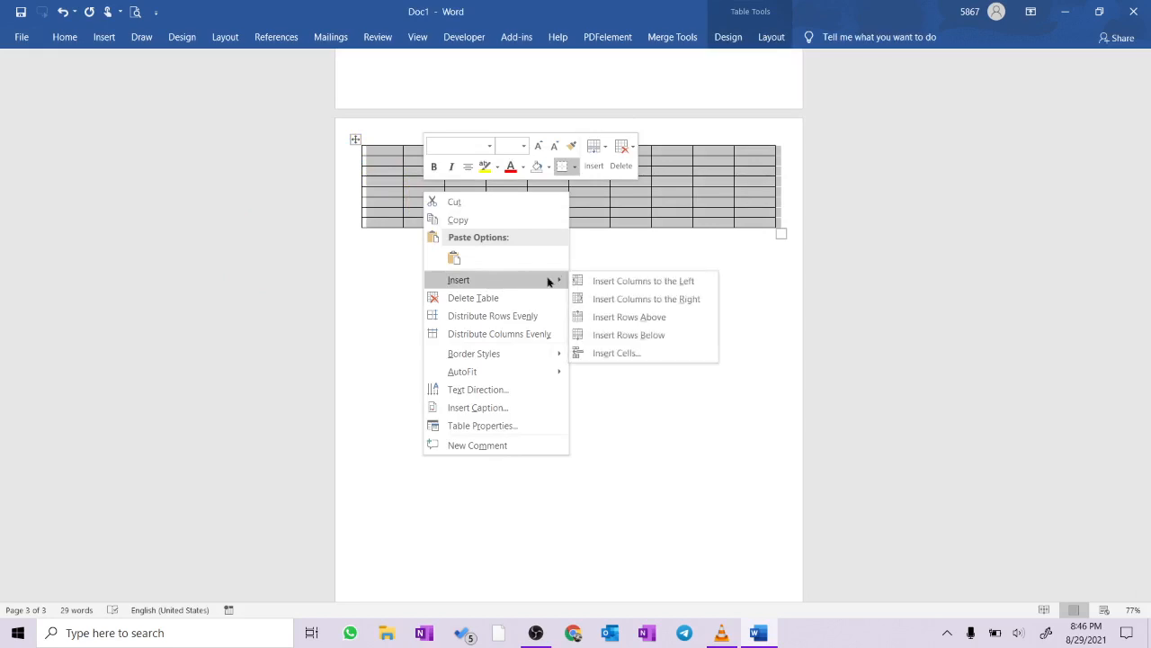
click(664, 300)
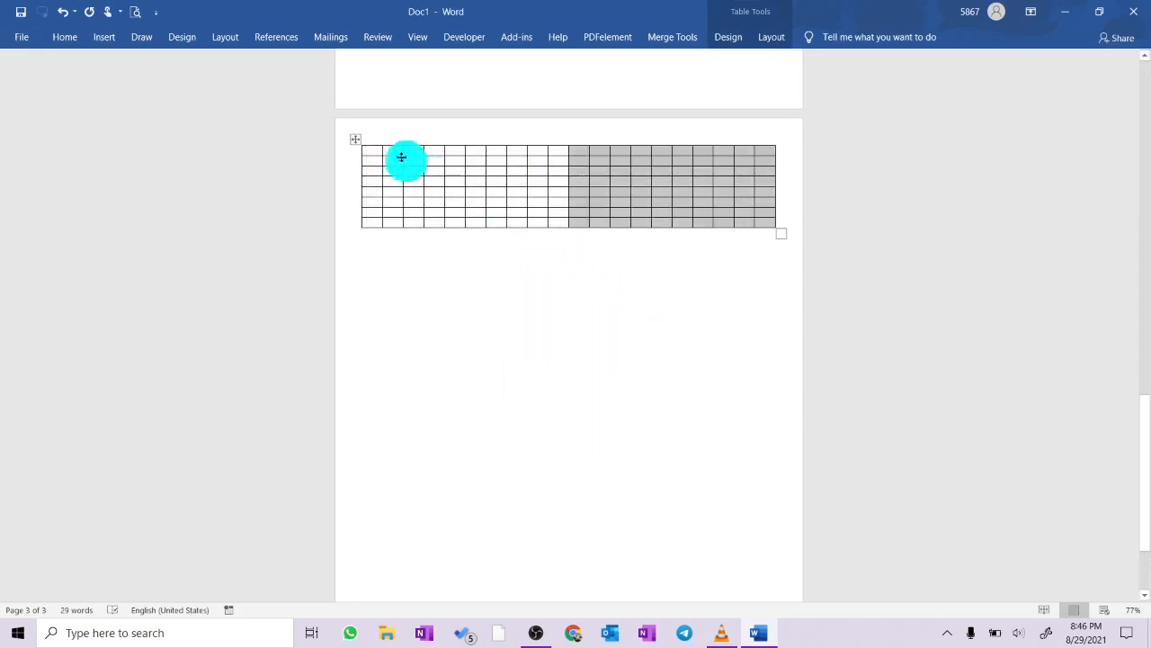
right_click(356, 140)
click(569, 302)
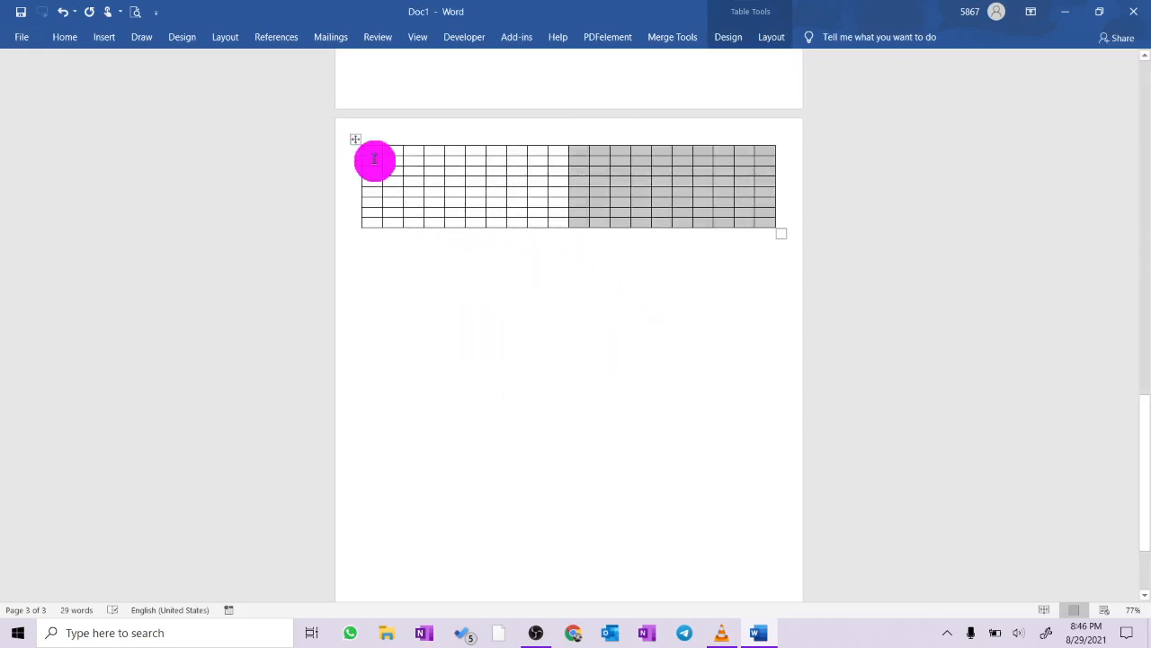
click(358, 142)
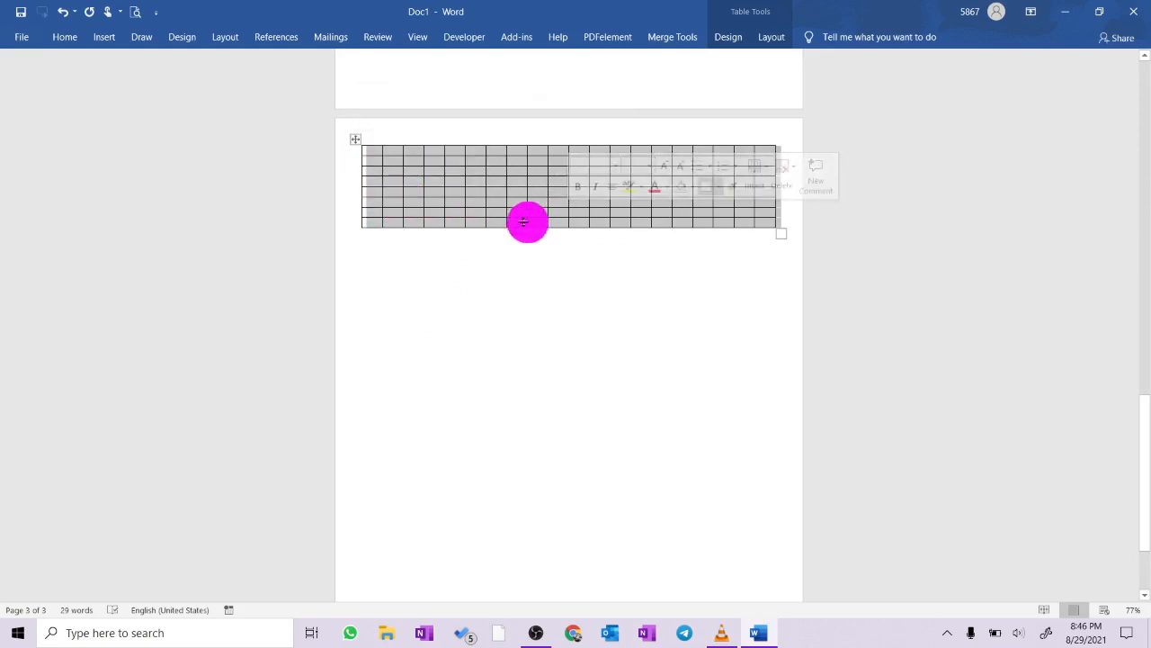
key(ctrl+z)
key(BackSpace)
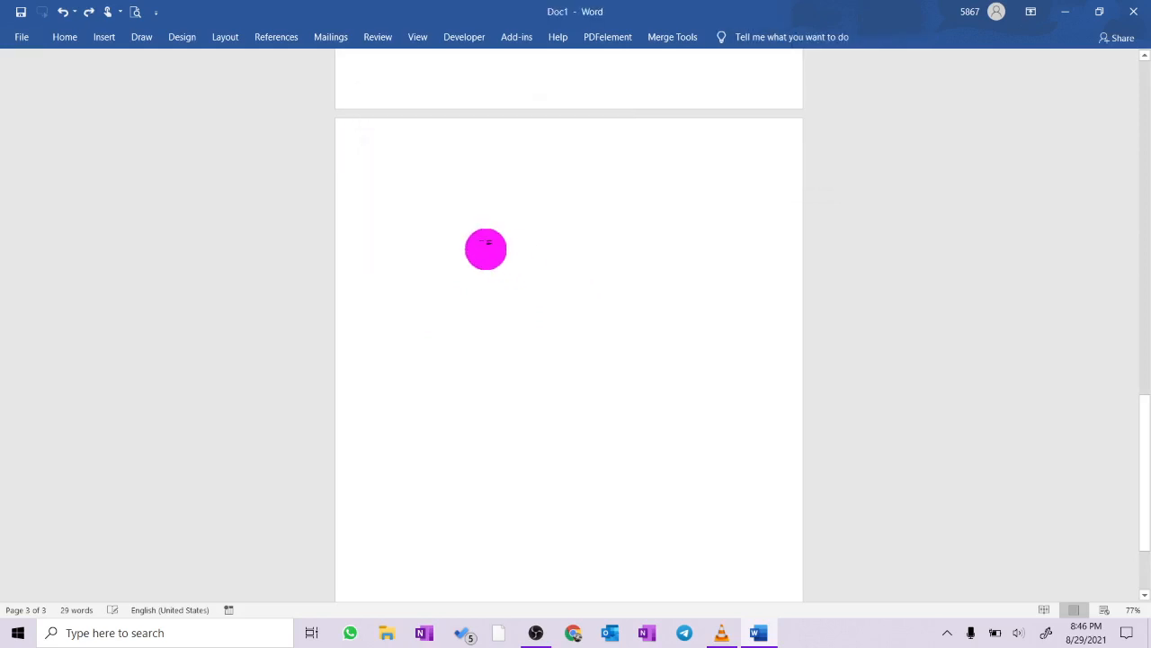
- Insert a table of 10 columns and 8 rows at the start of the blank third page
click(110, 45)
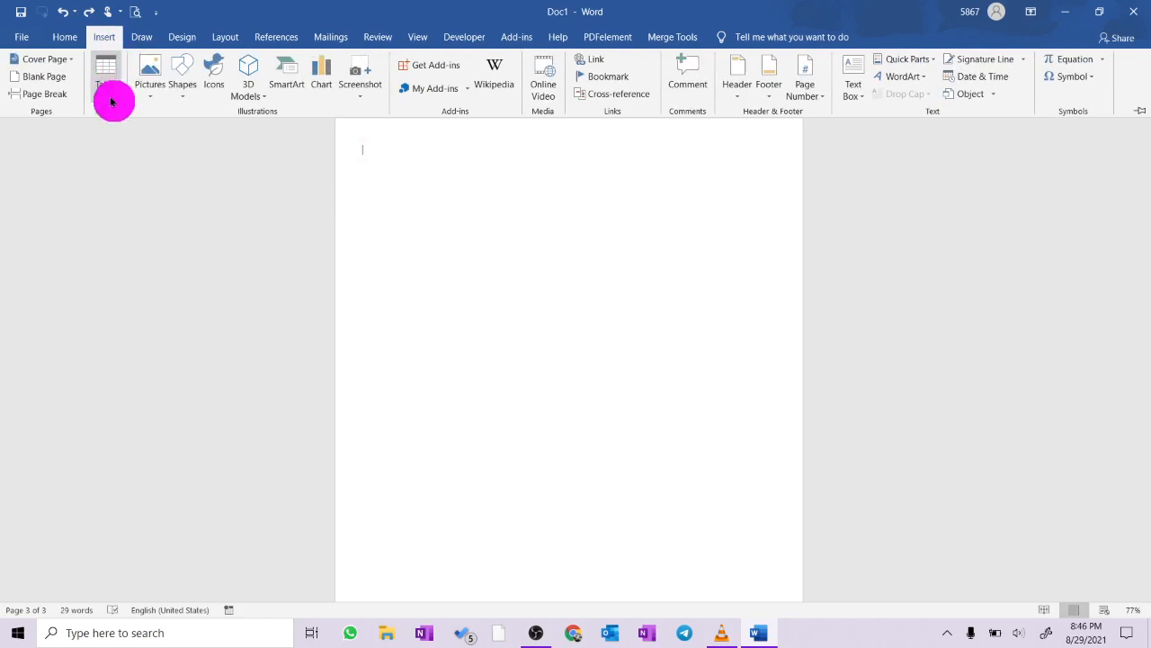
click(109, 94)
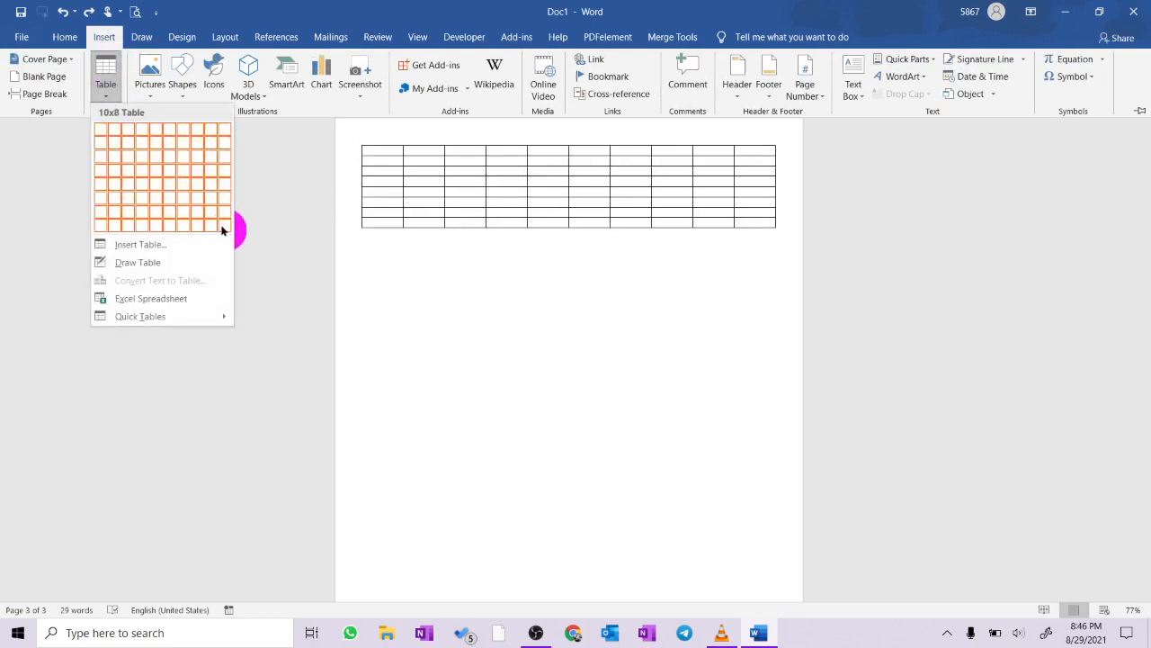
click(223, 224)
- Insert ten columns to the right of the new table twice to bring it to 30 columns
click(356, 141)
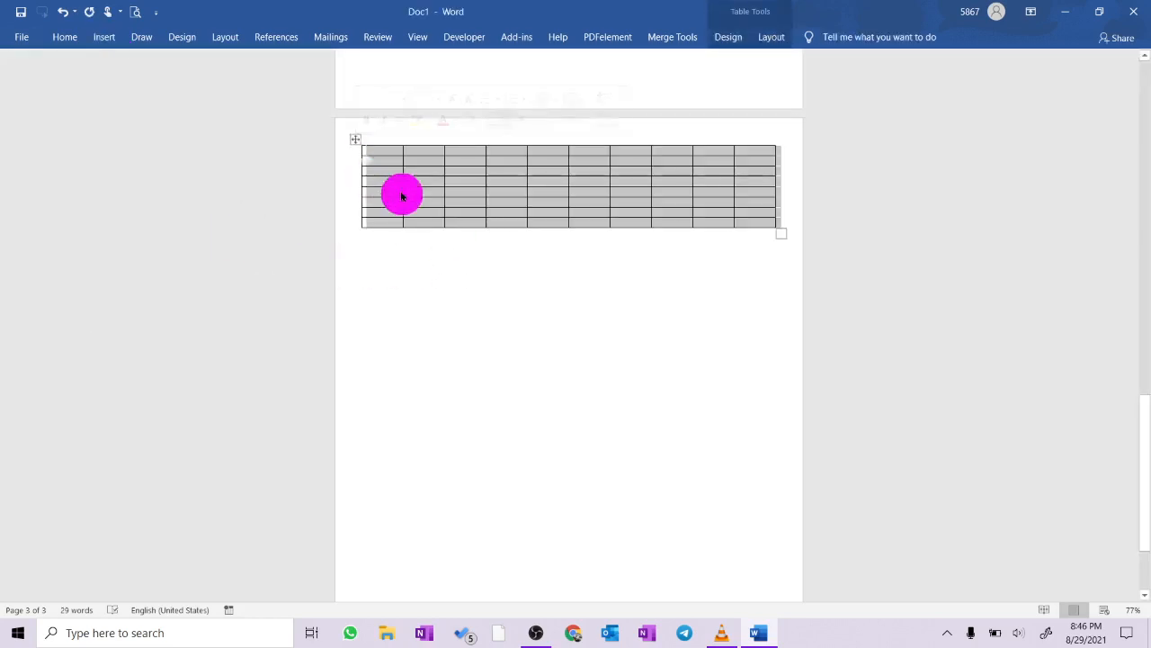
right_click(421, 192)
mouse_move(485, 283)
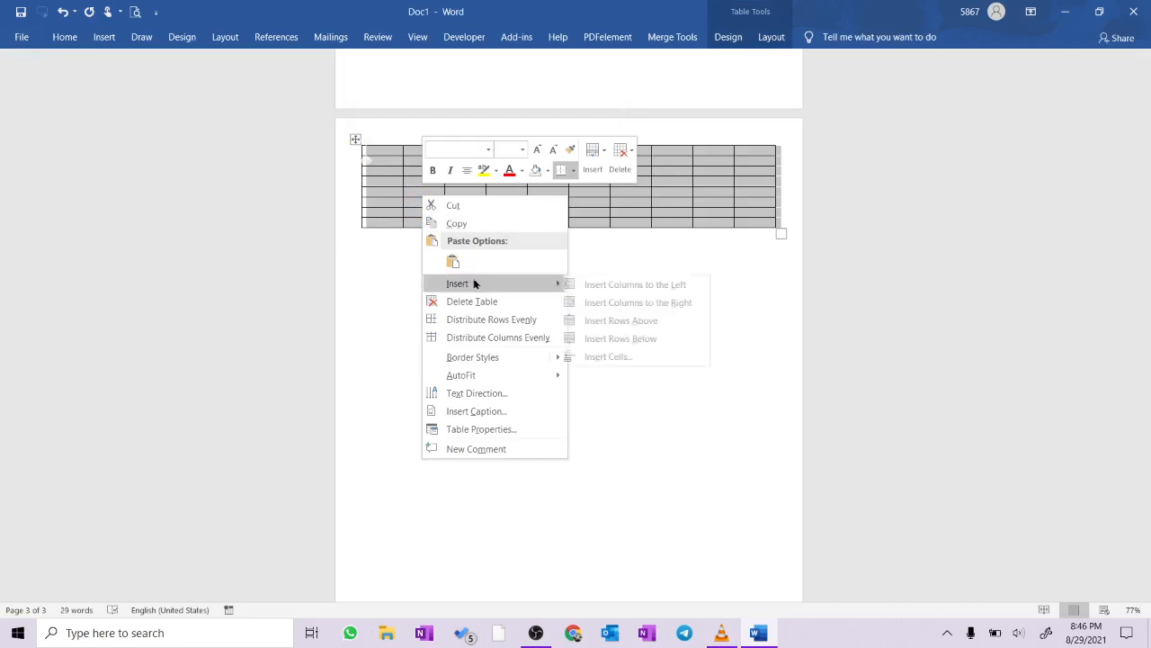
click(638, 301)
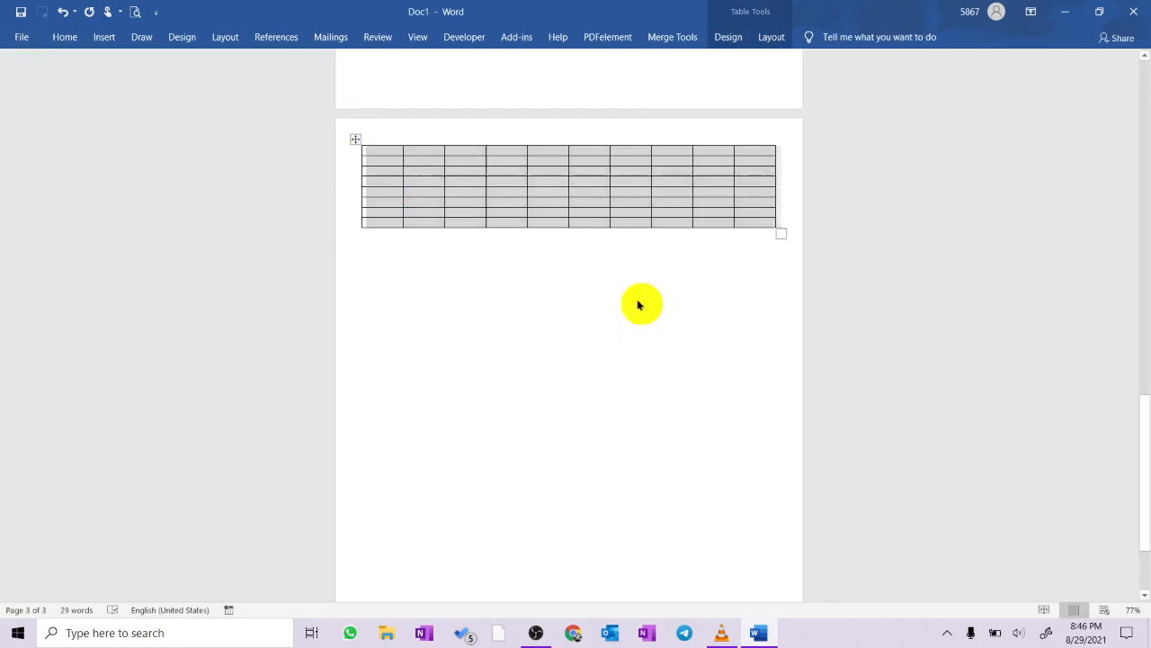
right_click(355, 144)
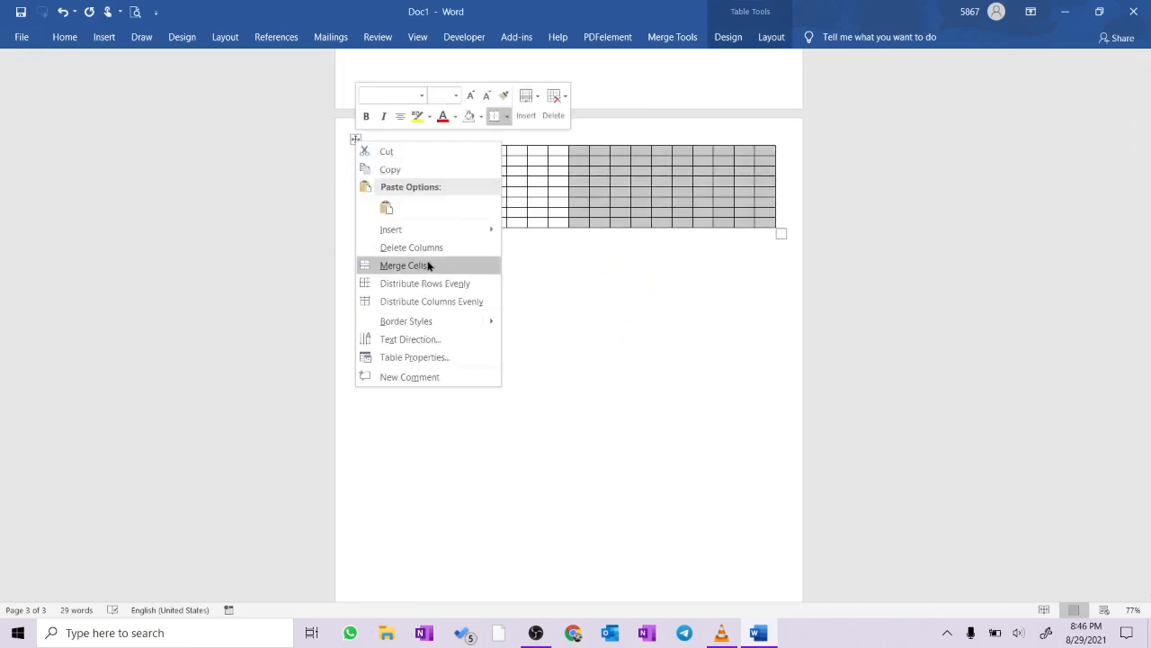
mouse_move(429, 230)
click(586, 249)
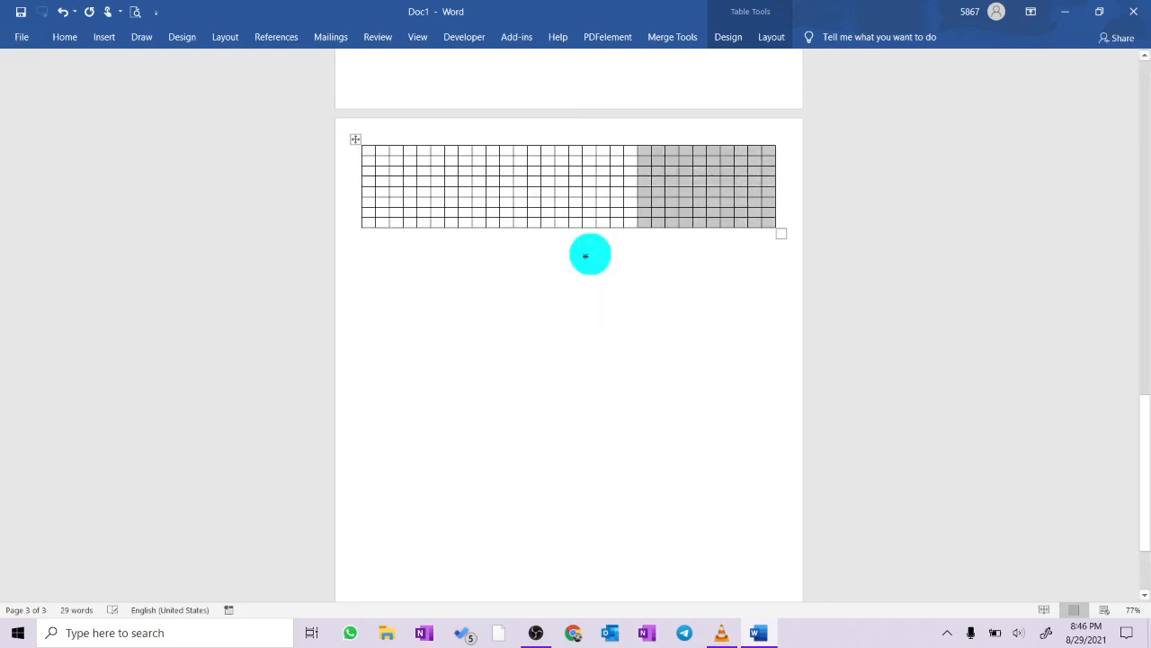
- Extend the 30-column grid by inserting eight rows below three times, bringing it to 32 rows
click(356, 140)
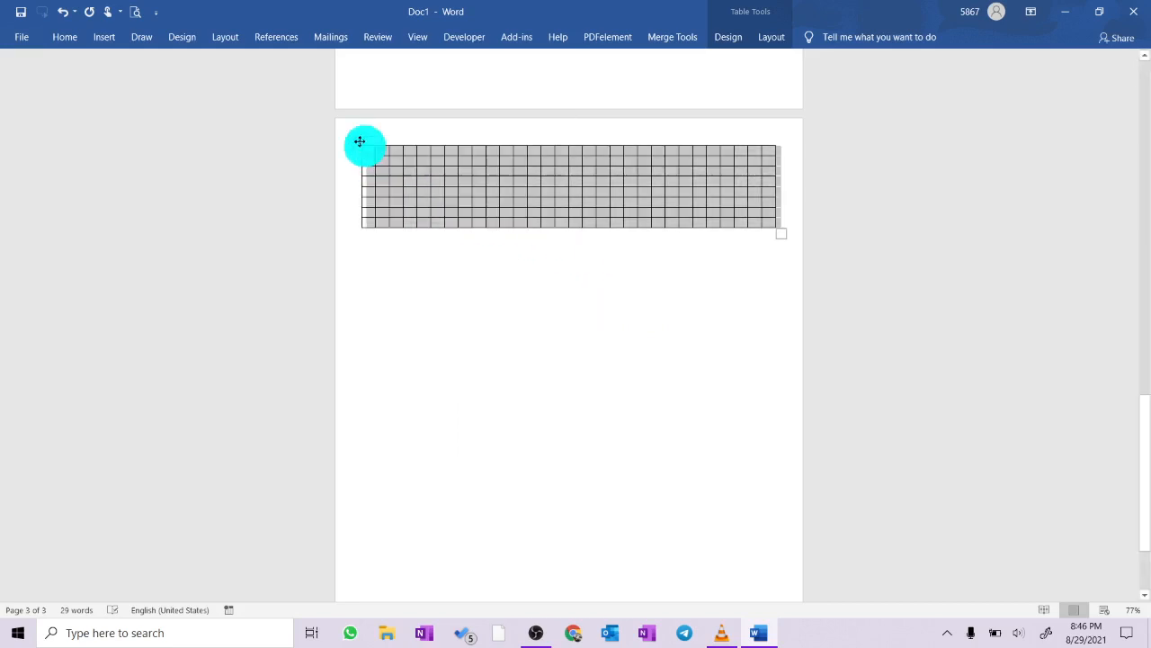
right_click(427, 206)
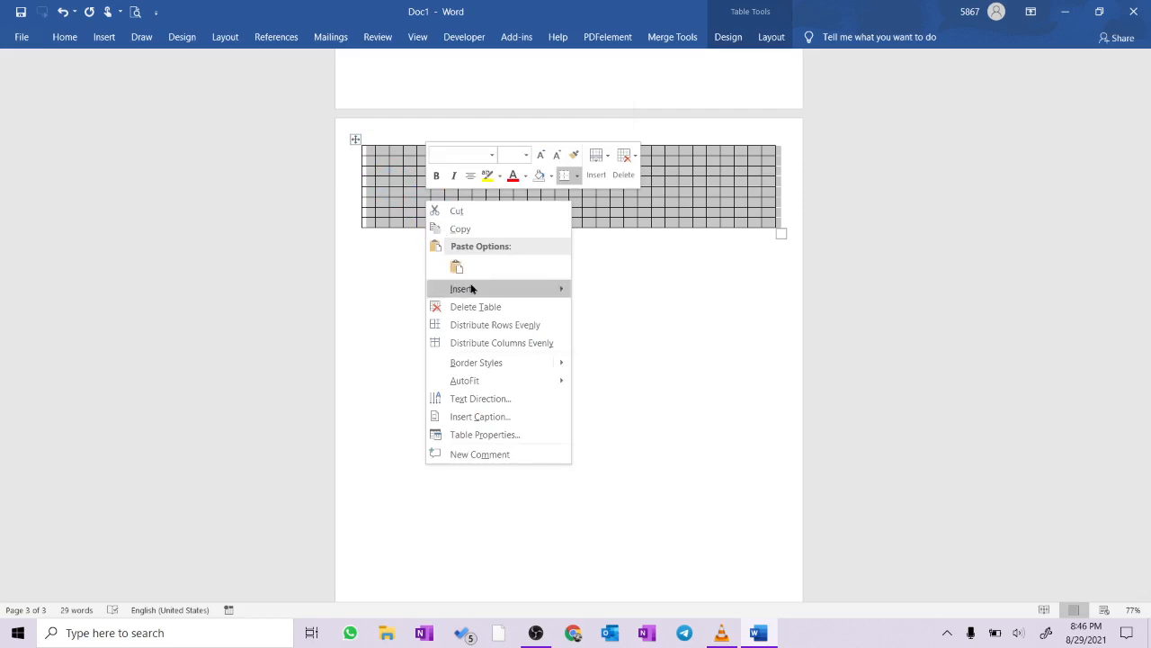
mouse_move(513, 289)
click(630, 342)
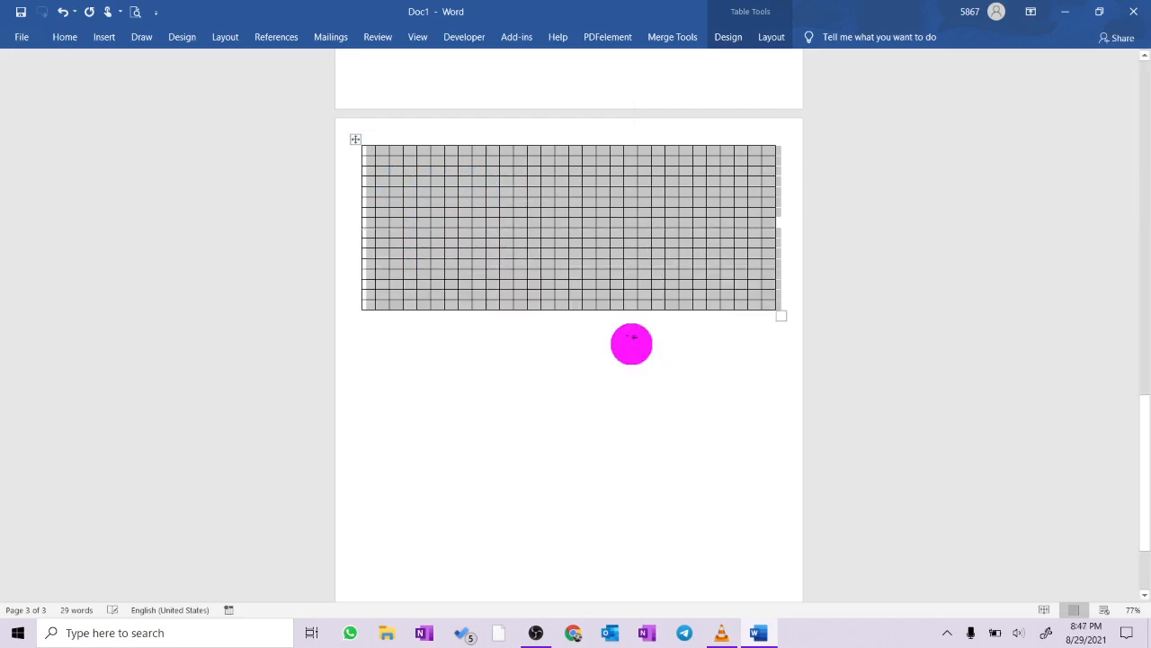
right_click(473, 288)
mouse_move(542, 376)
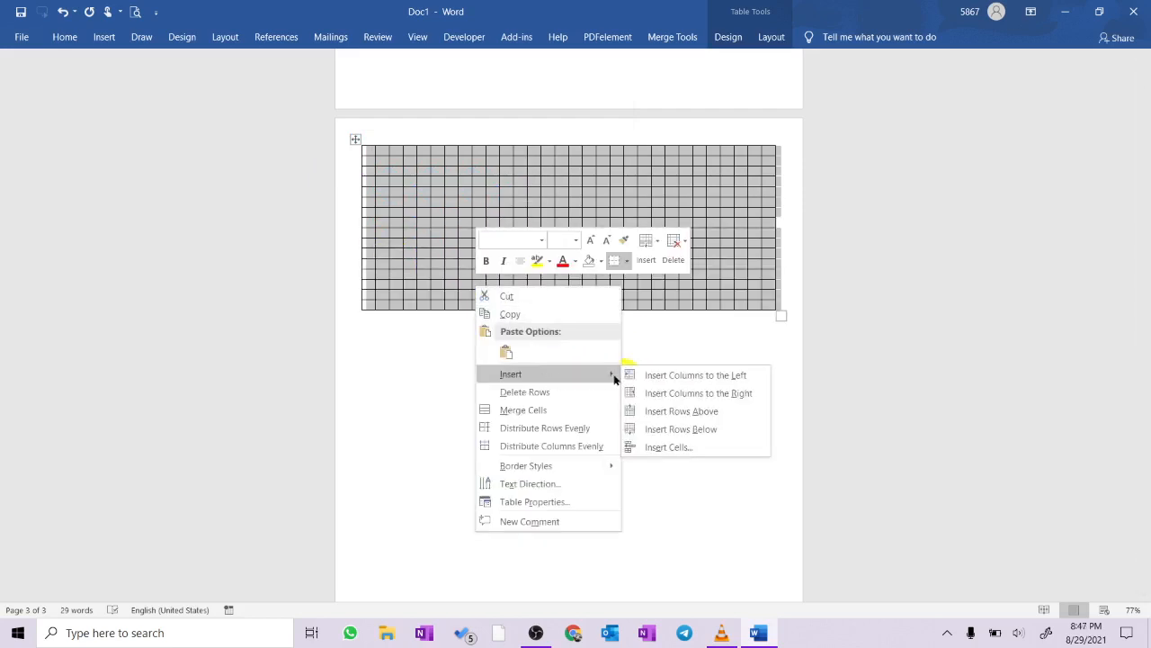
click(668, 429)
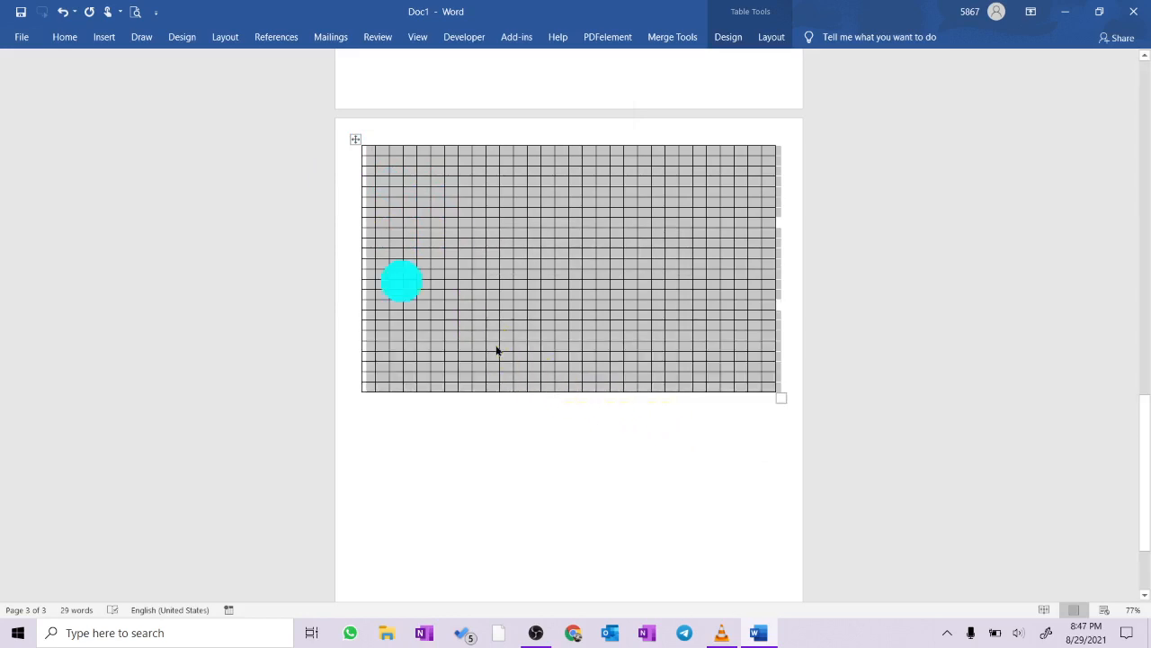
right_click(496, 349)
mouse_move(579, 434)
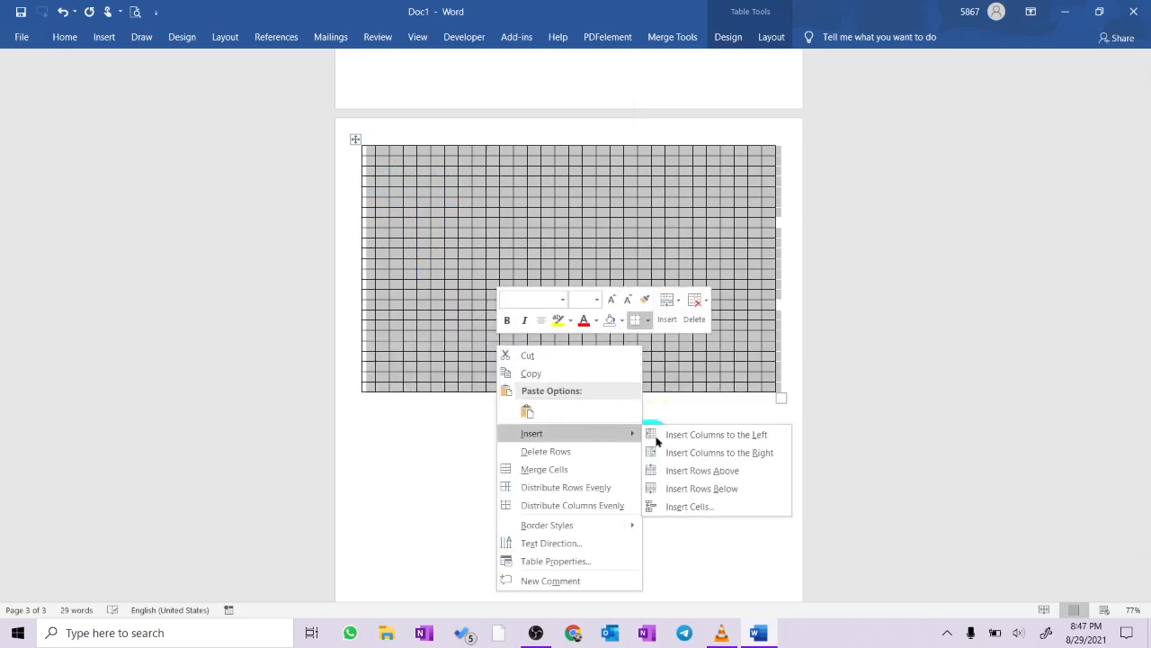
click(711, 489)
- Insert eight more rows below the grid twice so that its squares continue down the page
scroll(597, 410, down, 3)
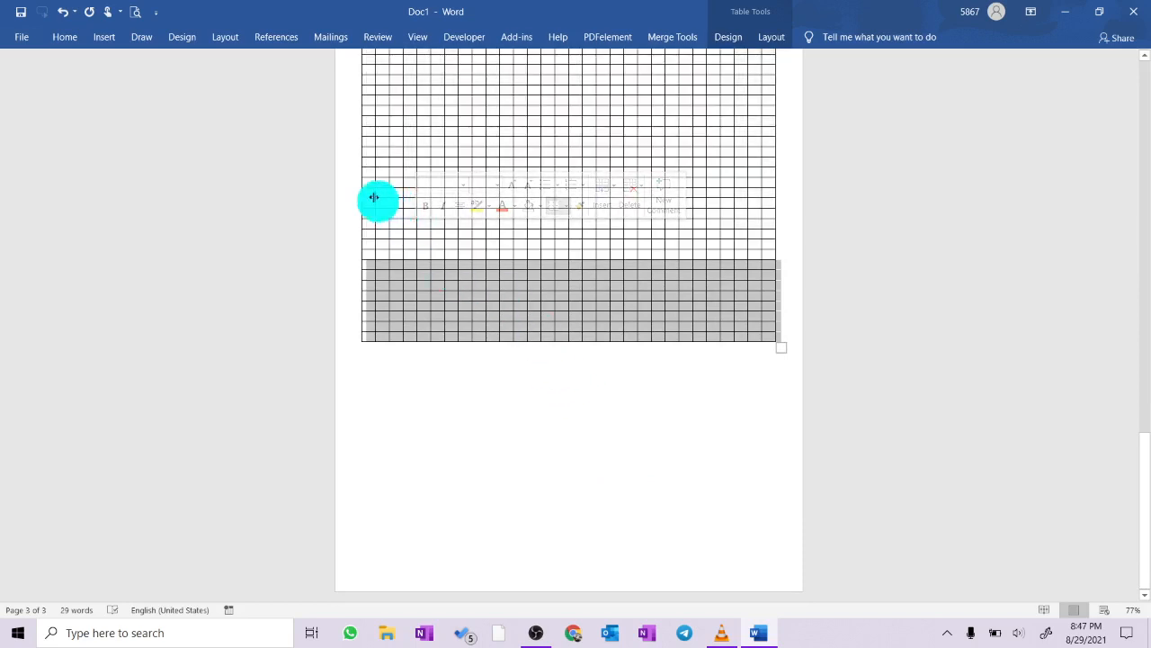
right_click(428, 322)
mouse_move(514, 405)
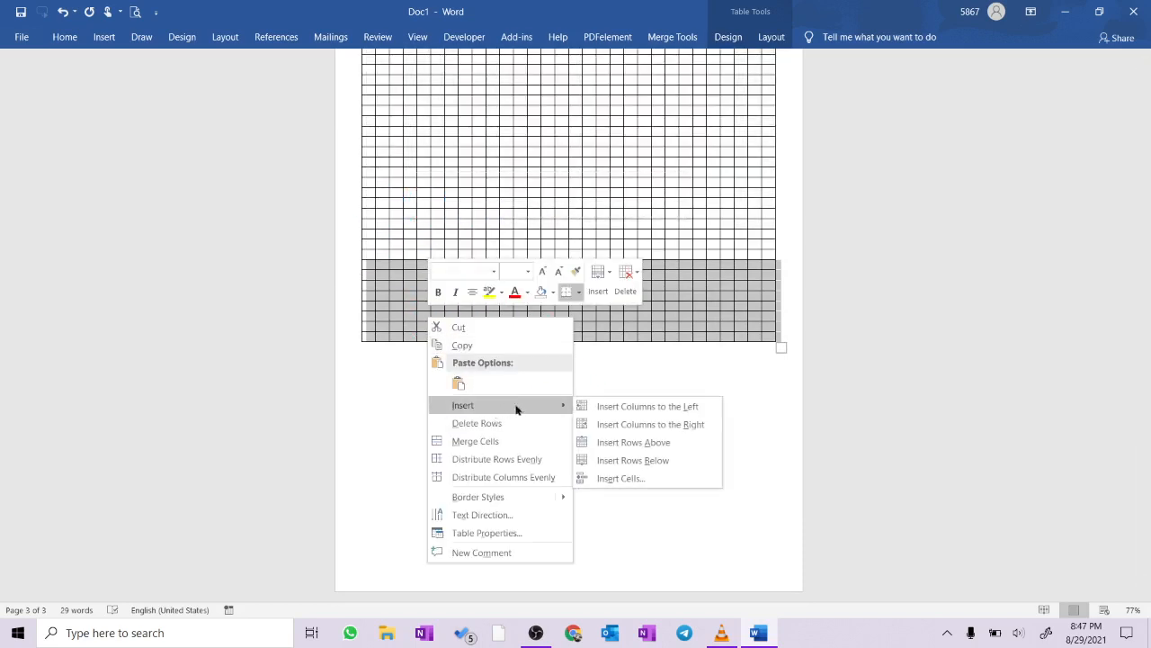
click(654, 462)
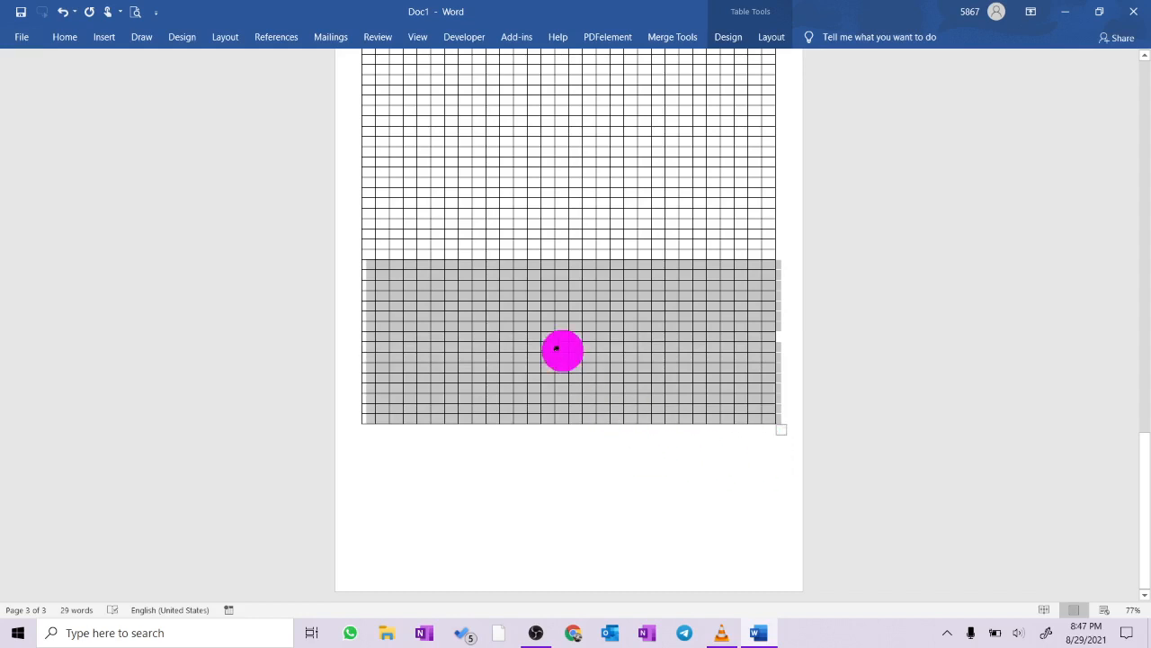
right_click(422, 392)
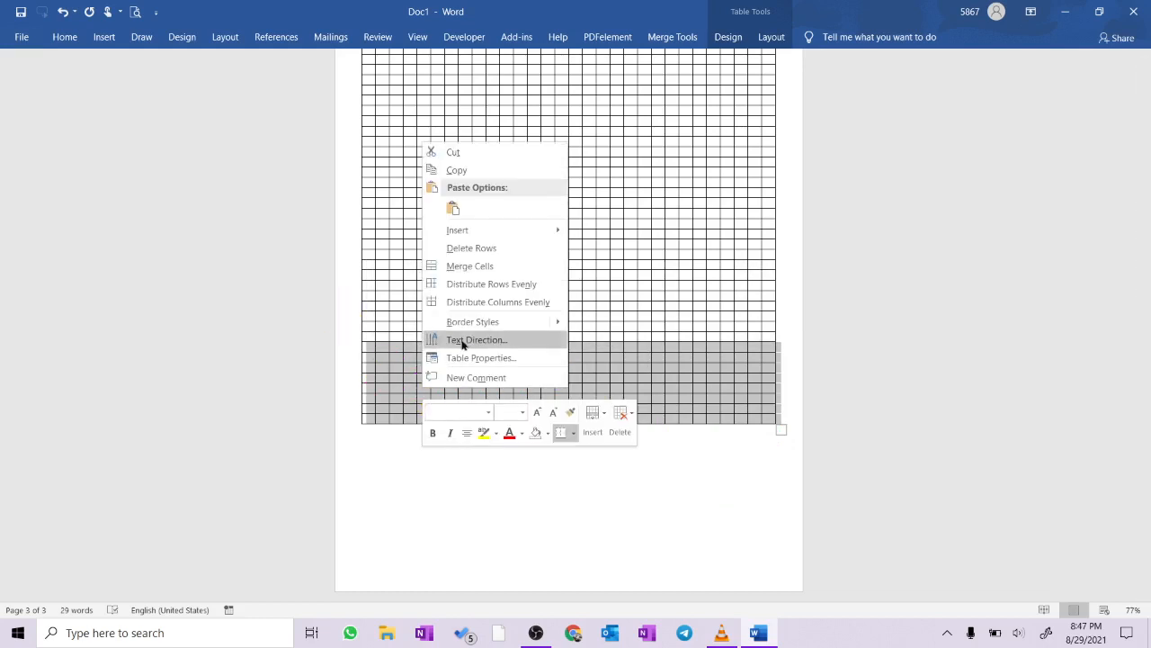
mouse_move(528, 234)
click(642, 286)
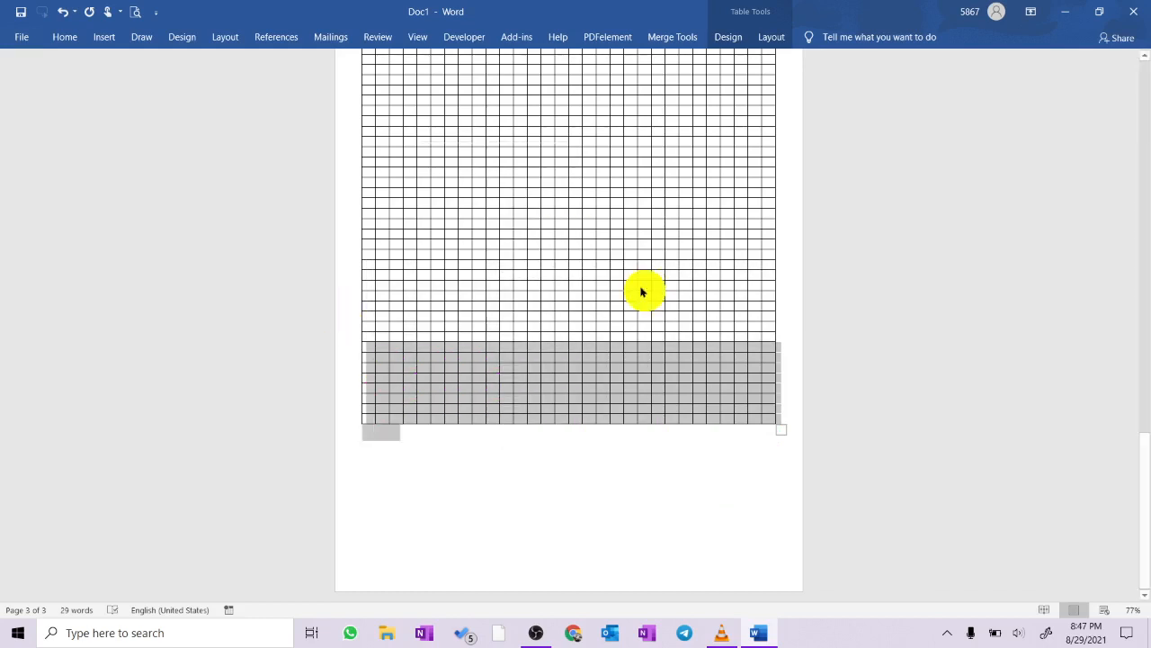
- Handwrite "This is US Based note books." across the upper rows of the square grid on the third page
scroll(651, 385, up, 3)
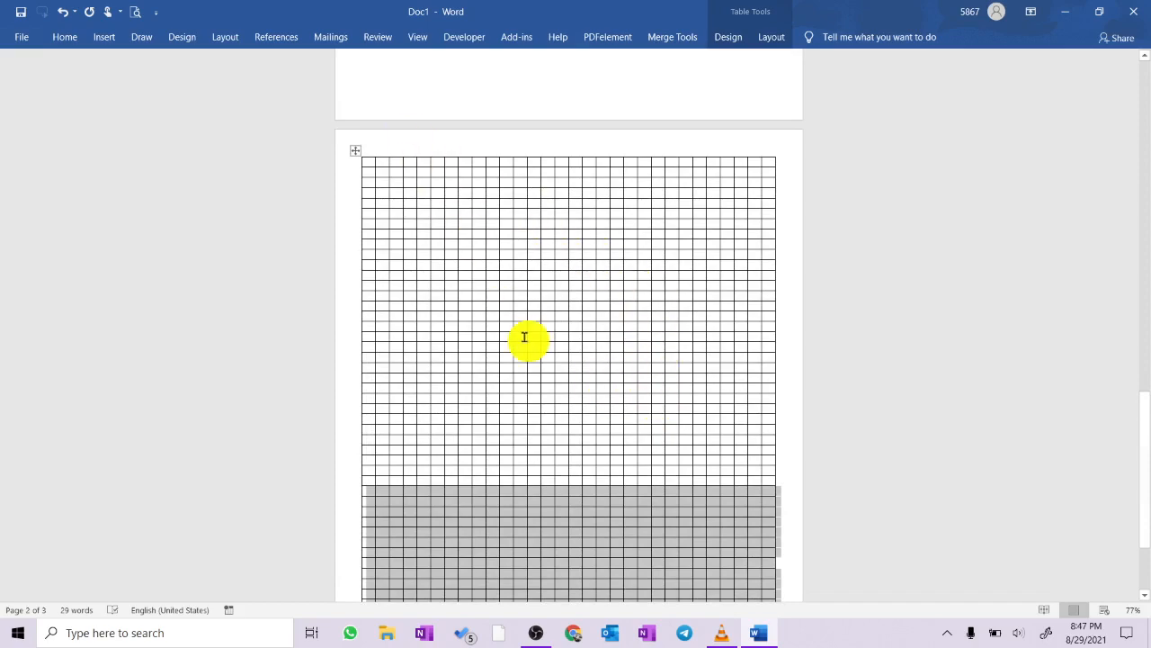
scroll(631, 425, up, 3)
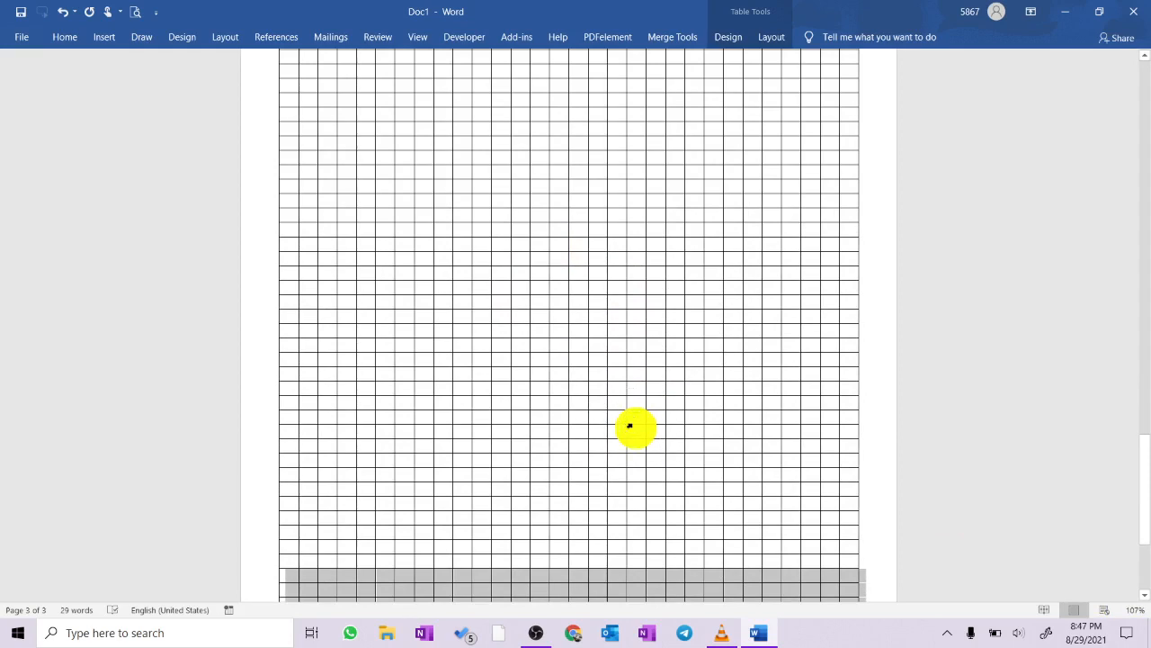
scroll(630, 425, down, 1)
scroll(631, 424, up, 5)
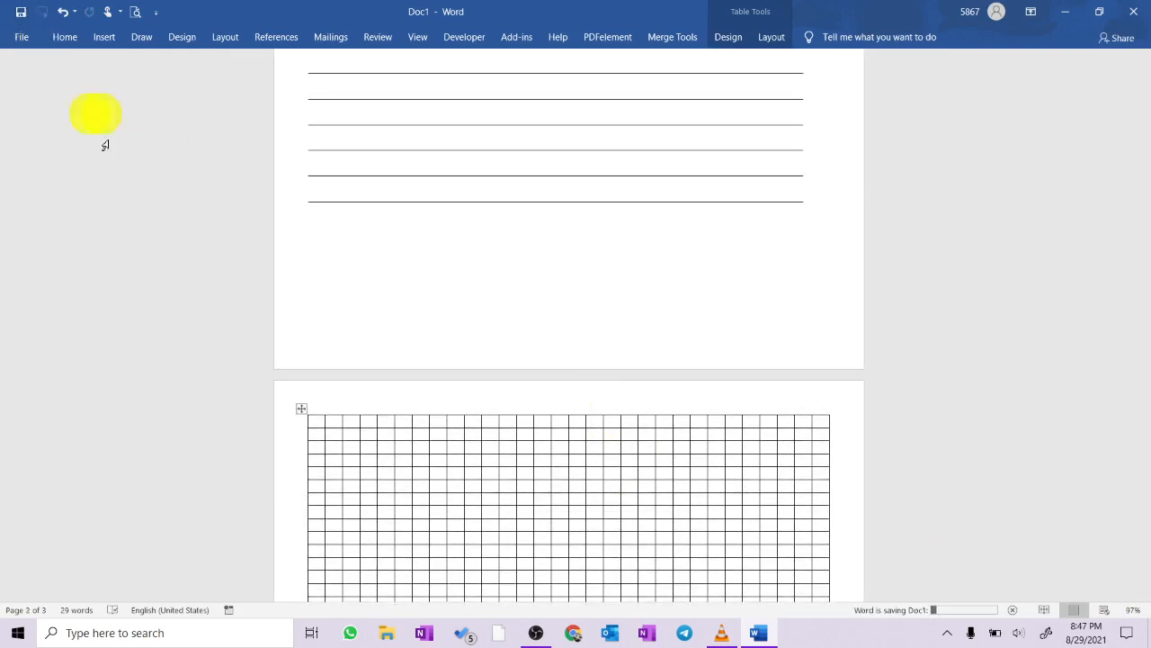
scroll(408, 442, down, 2)
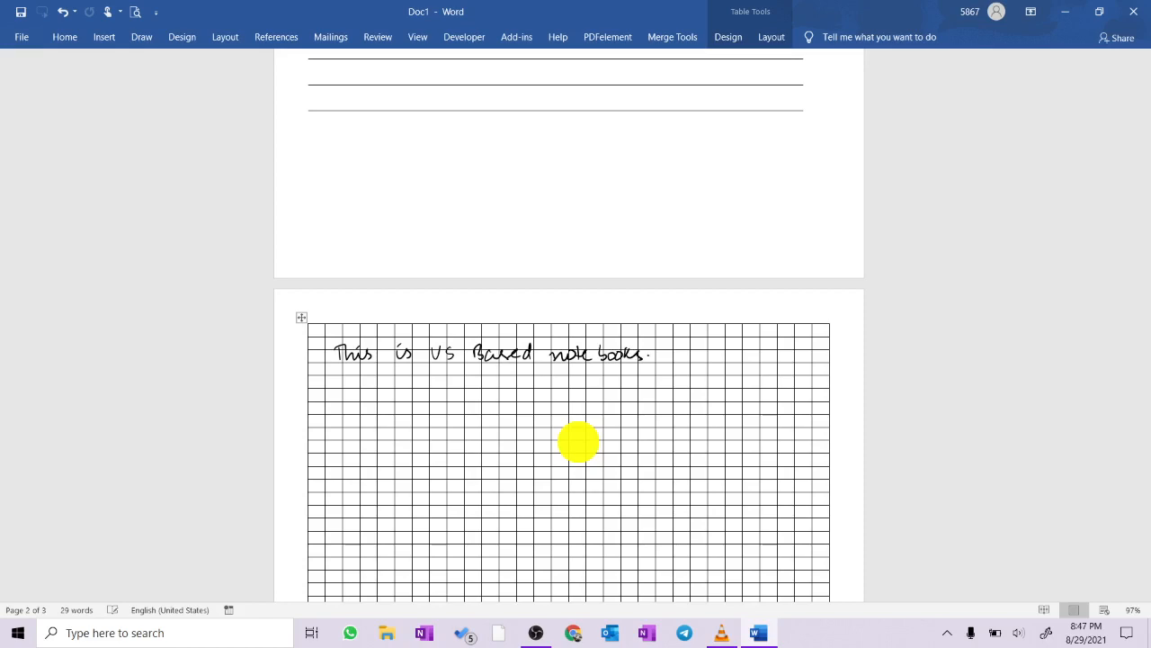
- Enlarge the square grid slightly toward the page's lower-right corner and save the document
scroll(579, 441, down, 7)
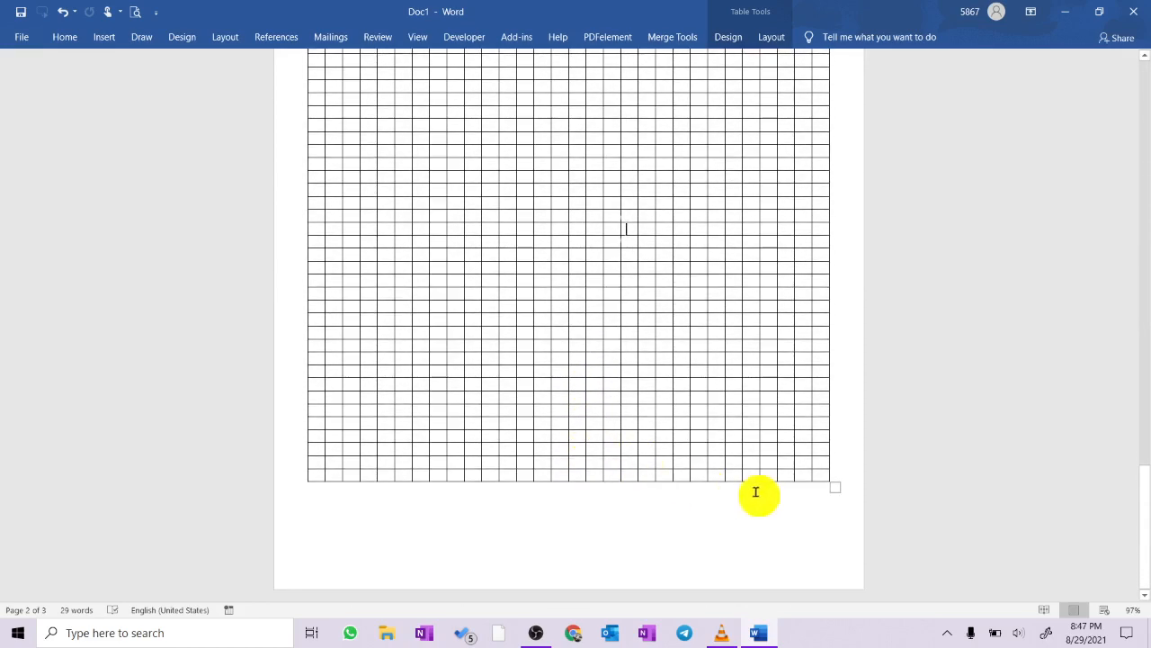
drag(840, 494, 856, 509)
scroll(727, 527, up, 10)
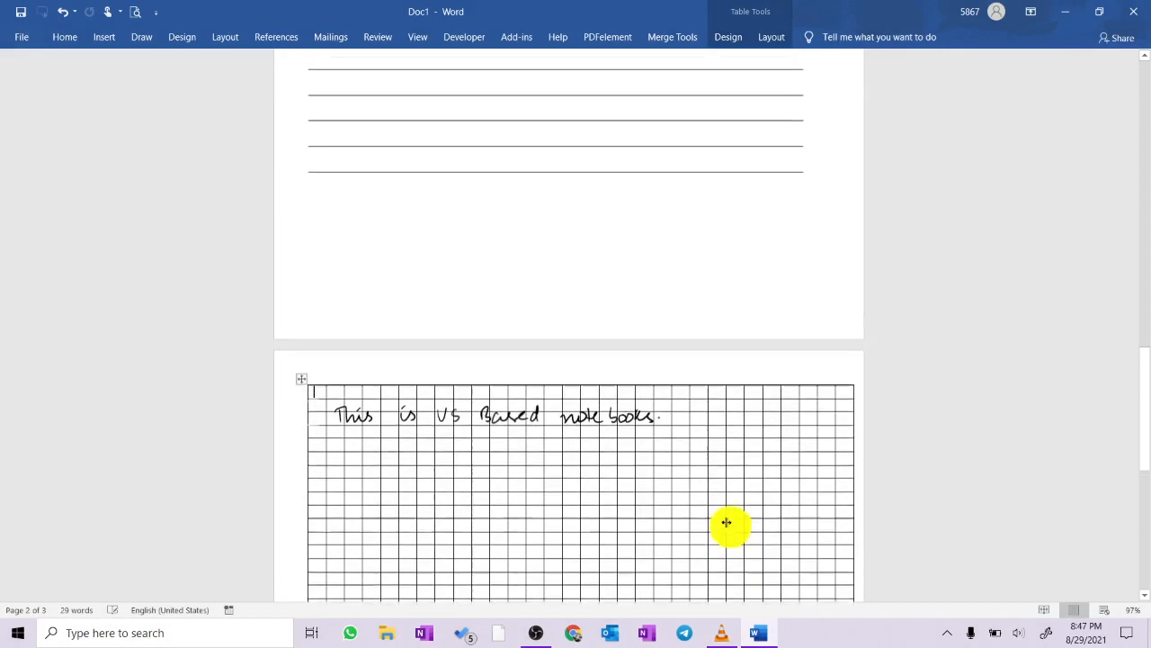
click(21, 14)
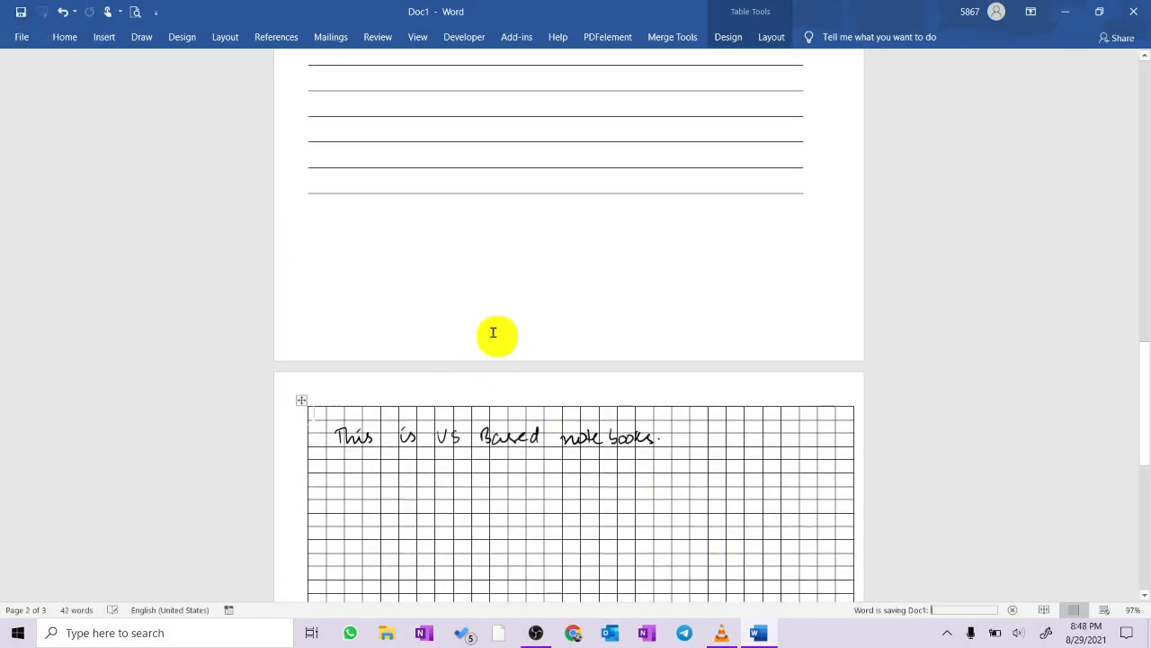
- Handwrite "maths-type ruling unlike UK-based where you have ruled lines." in red below the black handwriting on the grid, and save the document
click(66, 36)
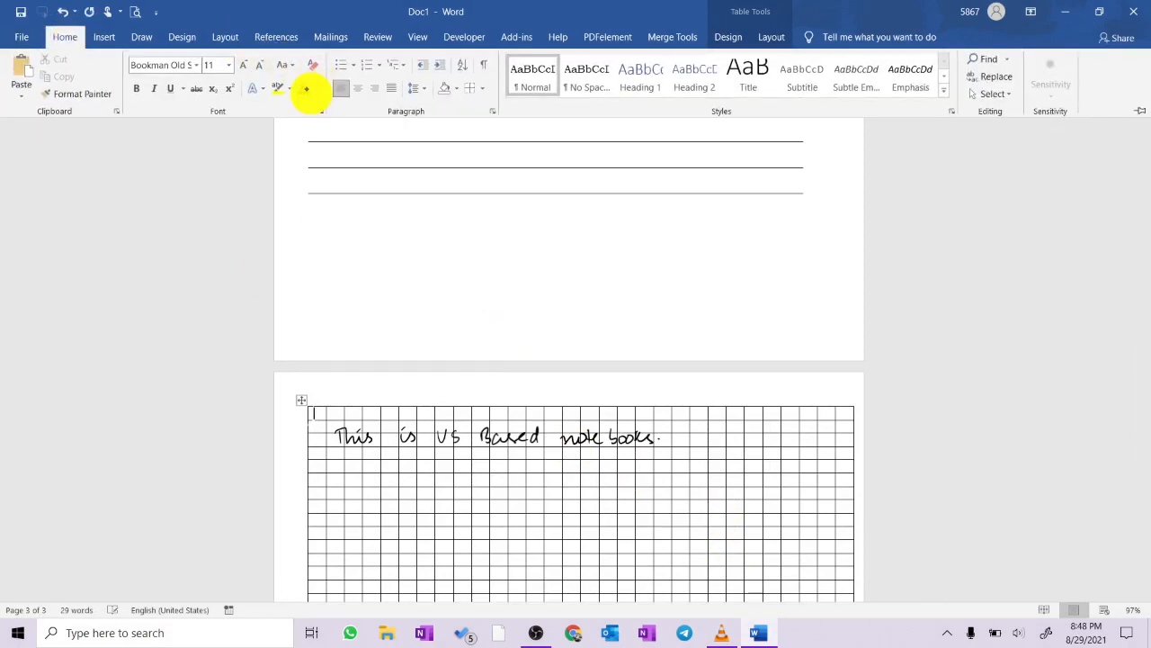
click(144, 34)
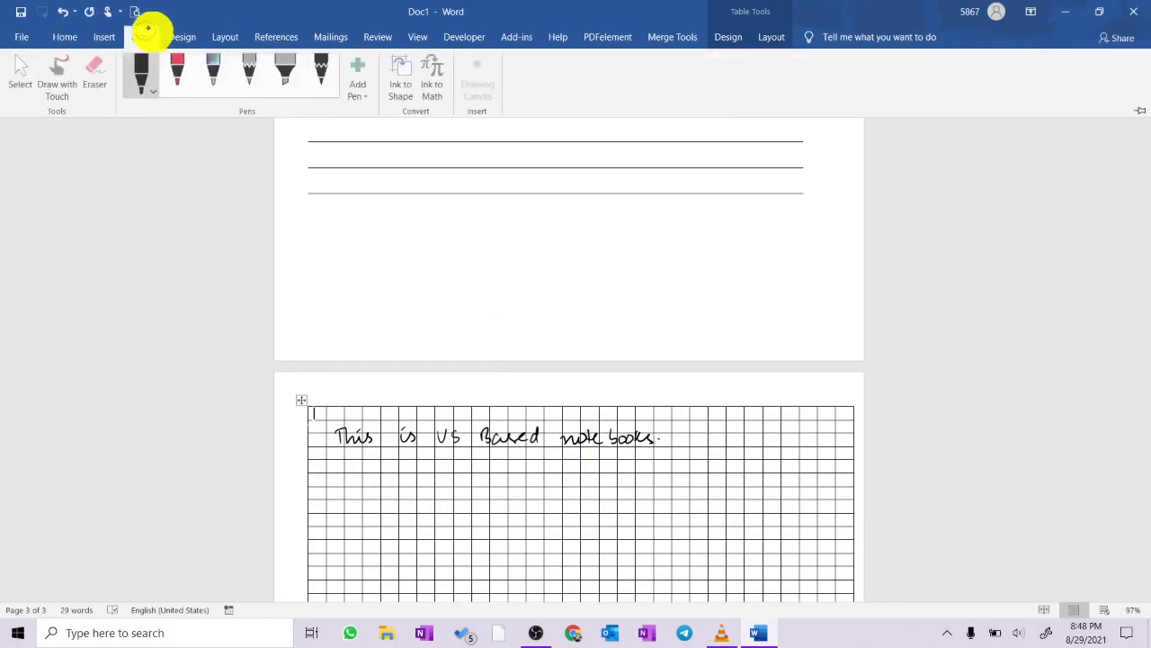
click(183, 83)
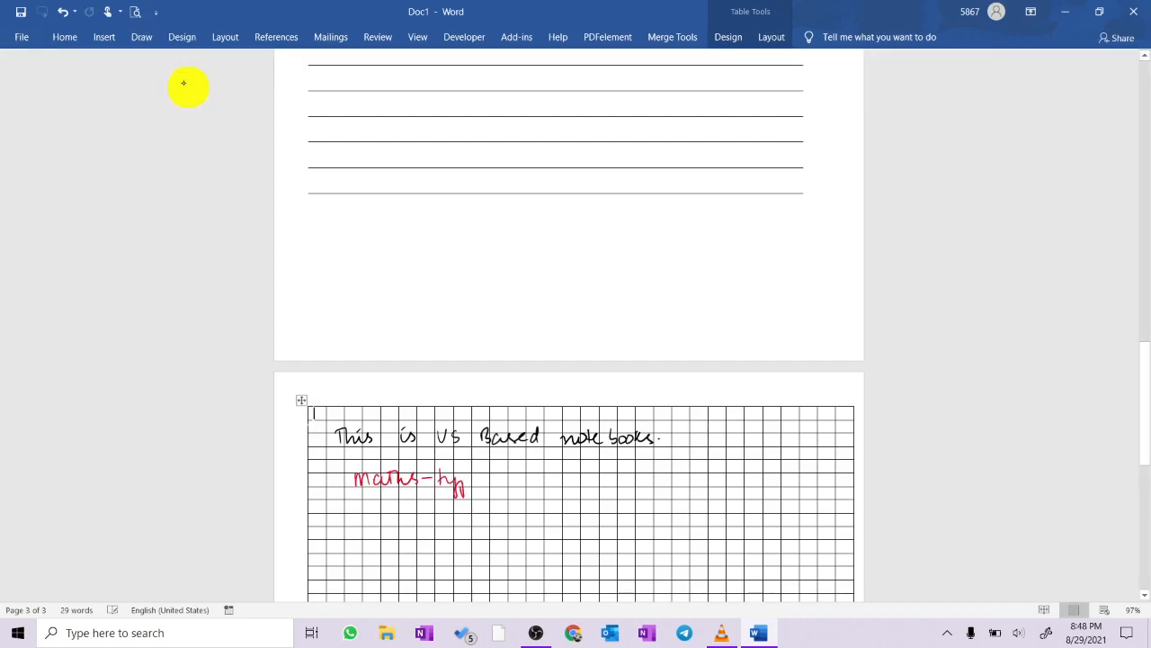
drag(501, 484, 510, 485)
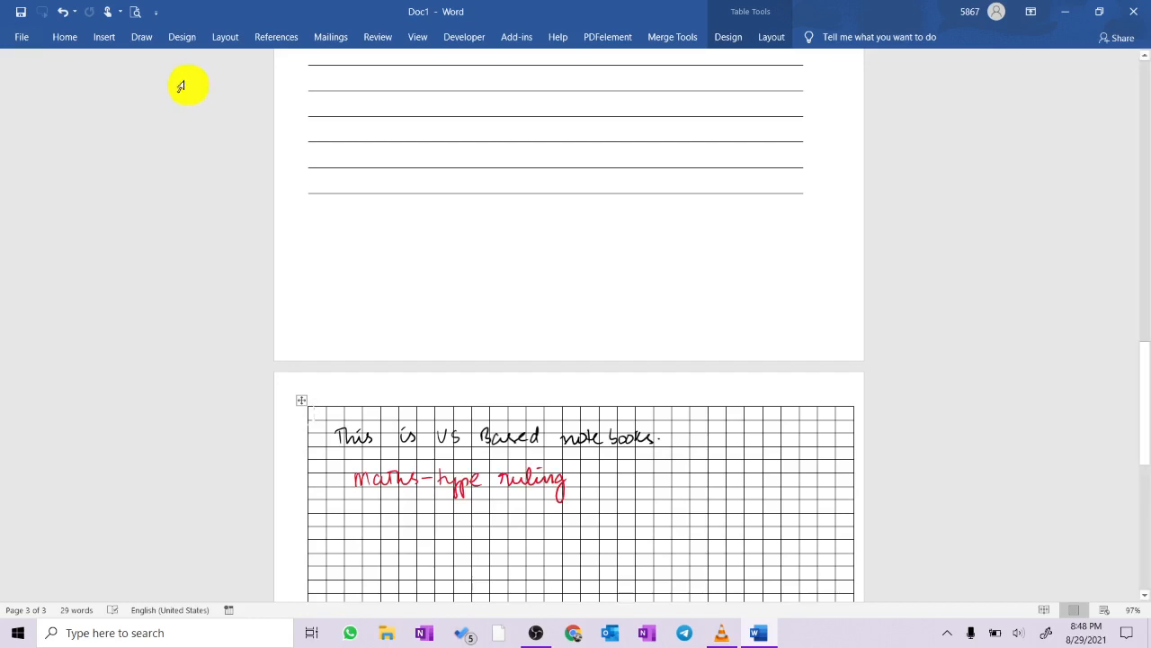
scroll(254, 160, down, 5)
drag(601, 200, 594, 212)
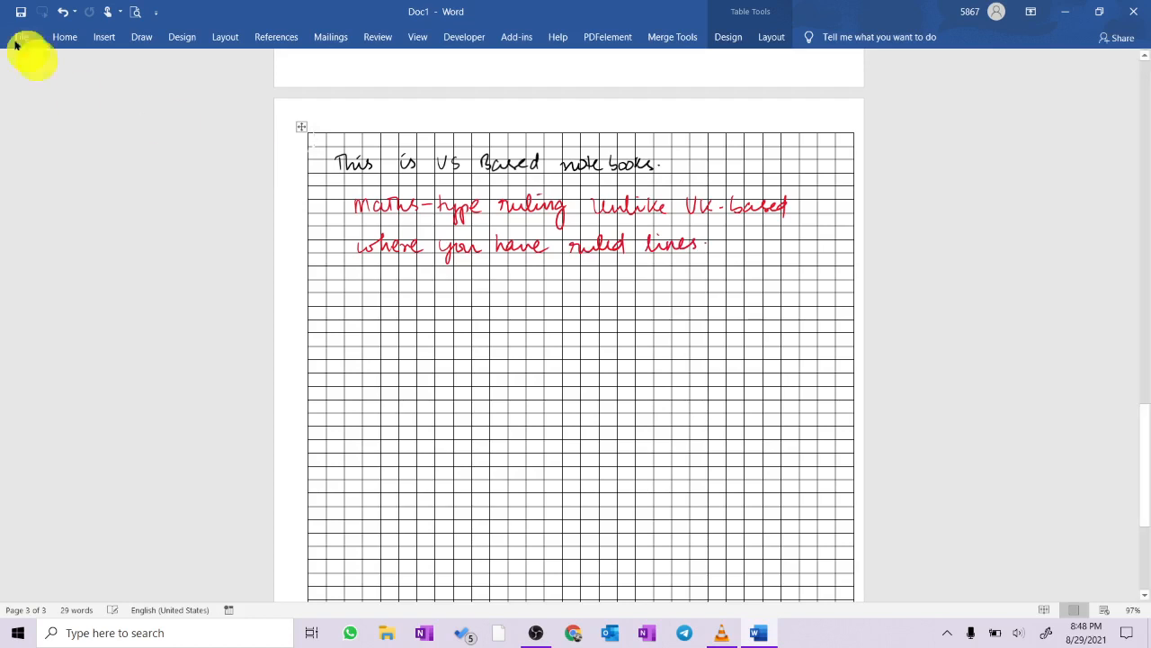
click(21, 12)
- Add a fourth page after the grid with the lines "Thanks for watching" and "Like share and subscribe", separated by an empty line
scroll(468, 316, down, 5)
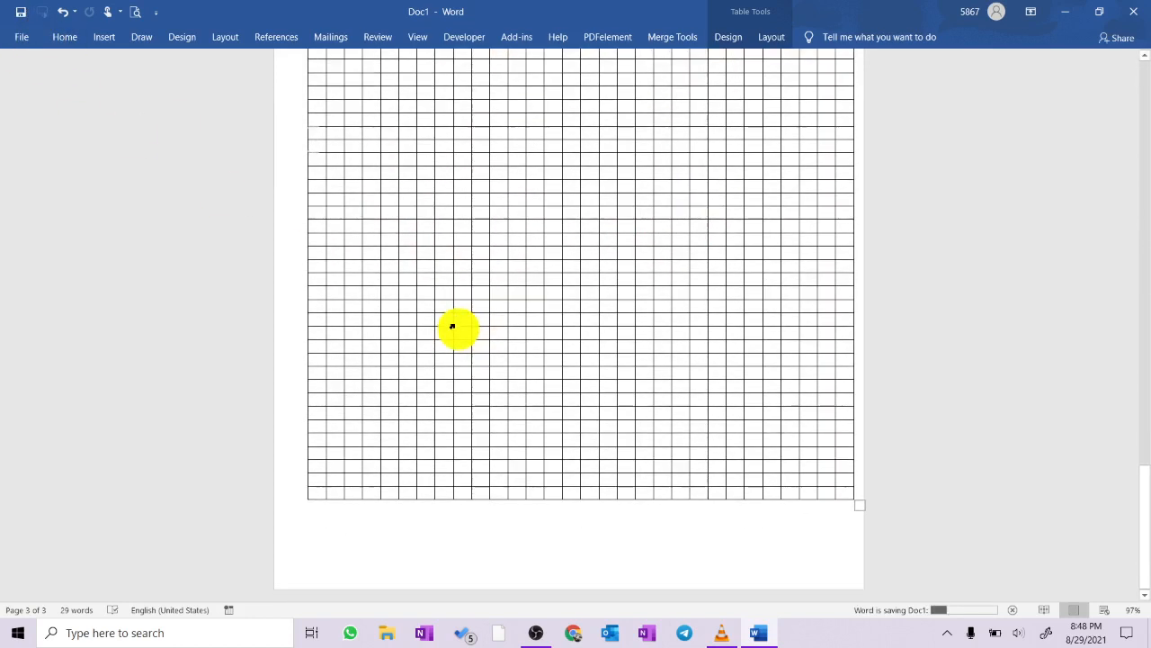
click(609, 540)
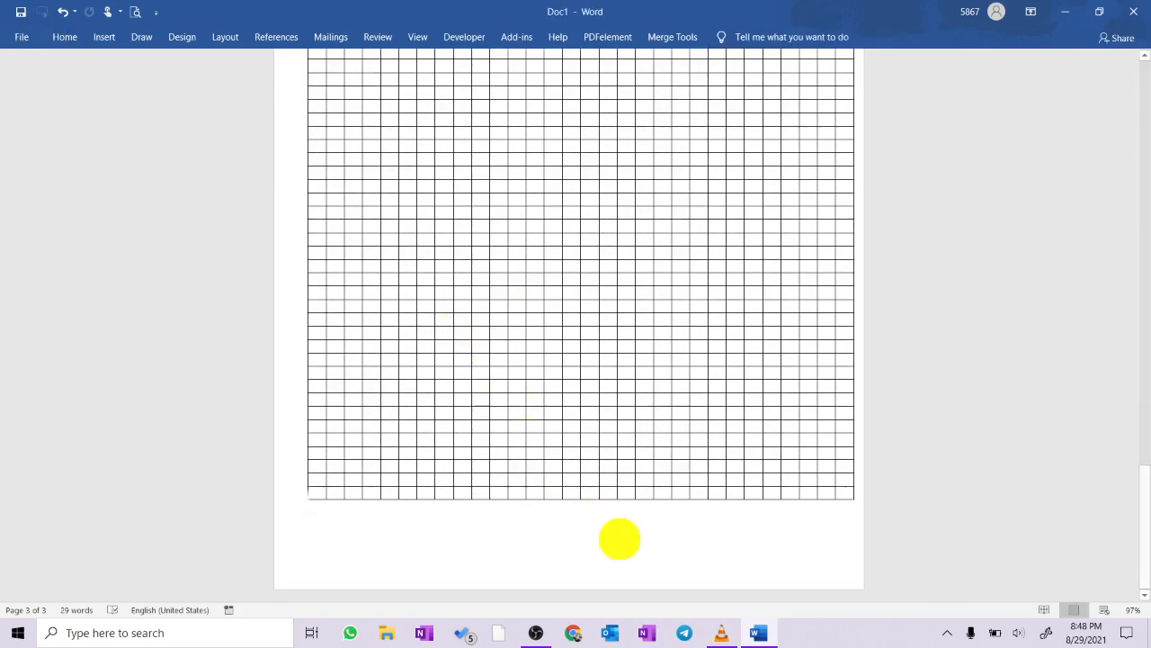
scroll(620, 539, down, 5)
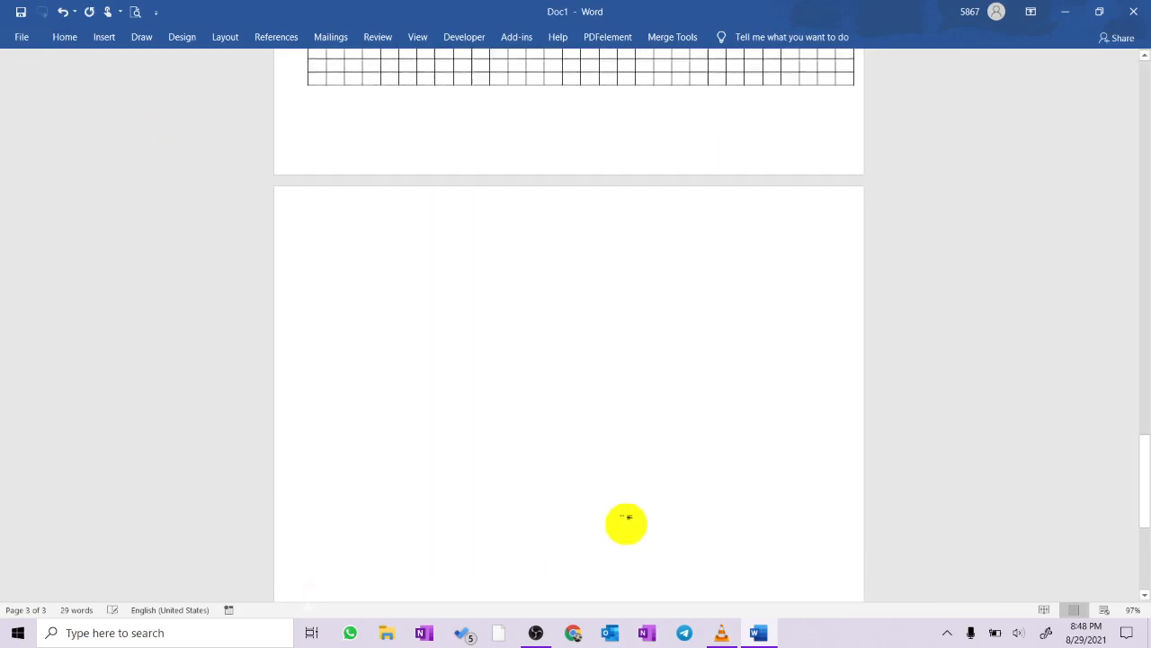
scroll(627, 518, down, 3)
text(the)
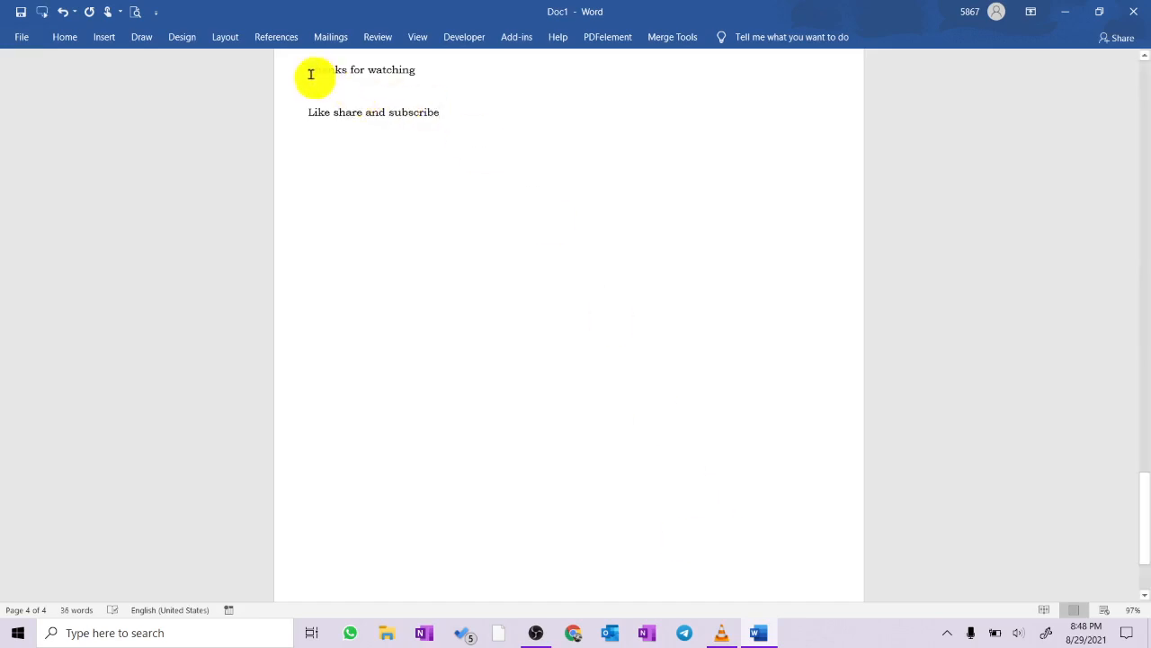
- Enlarge both closing lines on the last page until they fill most of the page, and make them bold
drag(309, 71, 468, 135)
key(ctrl+shift+period)
key(ctrl+shift+period)
key(ctrl+shift+period)
key(ctrl+shift+period)
key(ctrl+shift+period)
key(ctrl+shift+period)
key(ctrl+shift+period)
key(ctrl+shift+period)
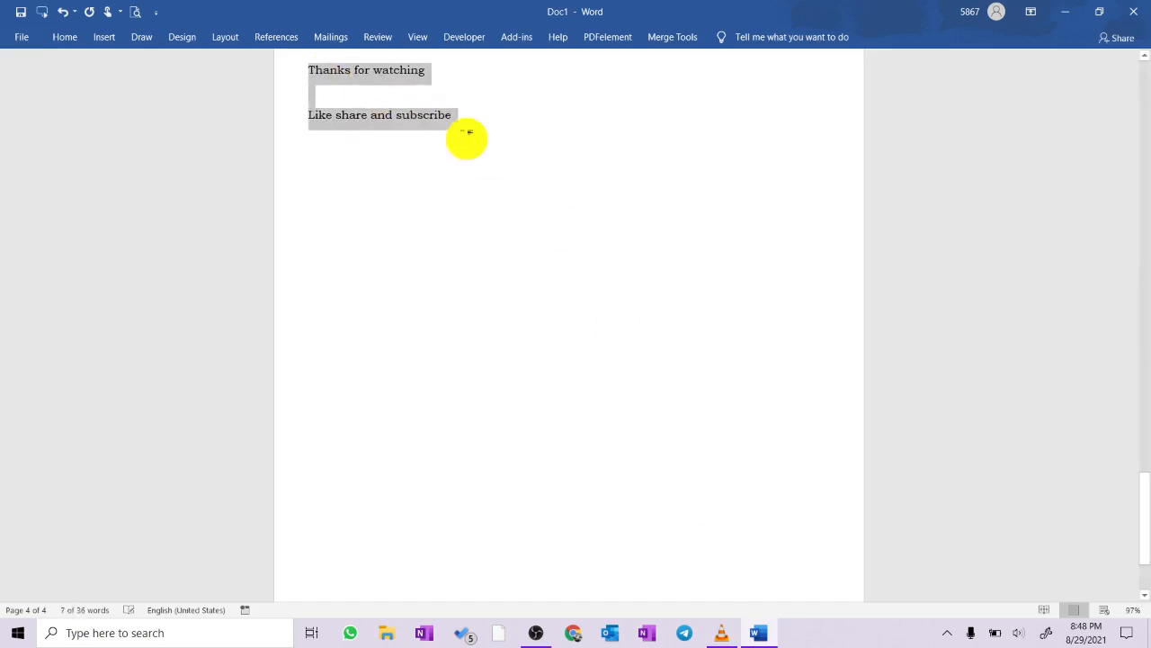
key(ctrl+shift+period)
key(ctrl+shift+period)
key(ctrl+shift+period)
key(ctrl+shift+period)
key(ctrl+shift+period)
key(ctrl+shift+period)
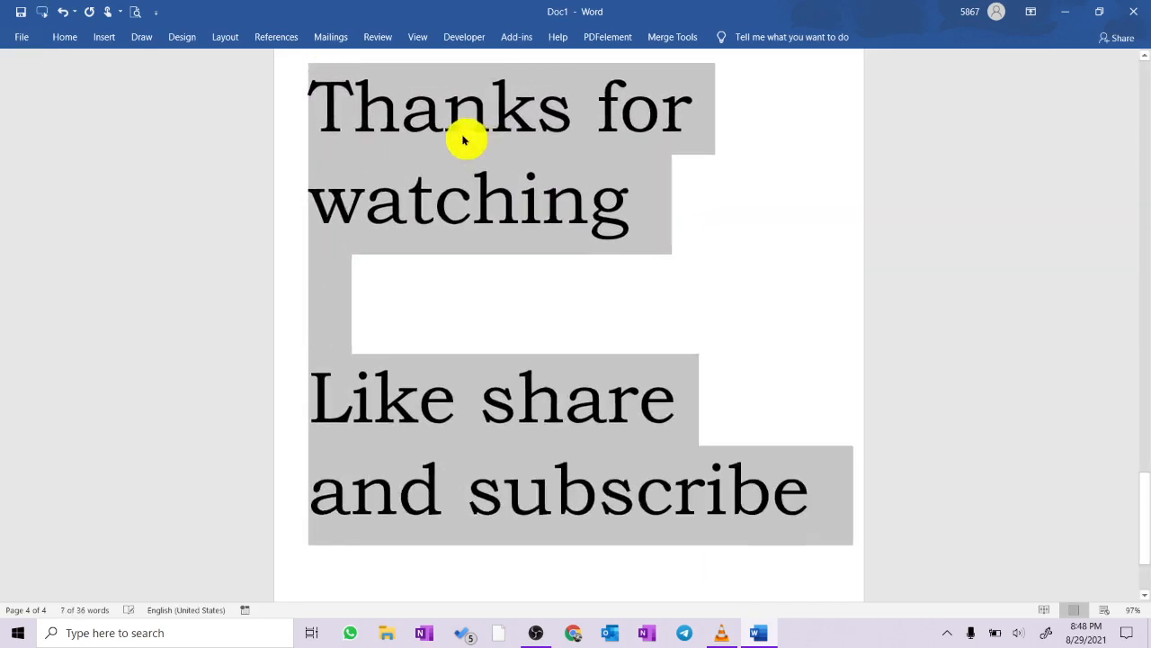
key(ctrl+b)
click(630, 360)
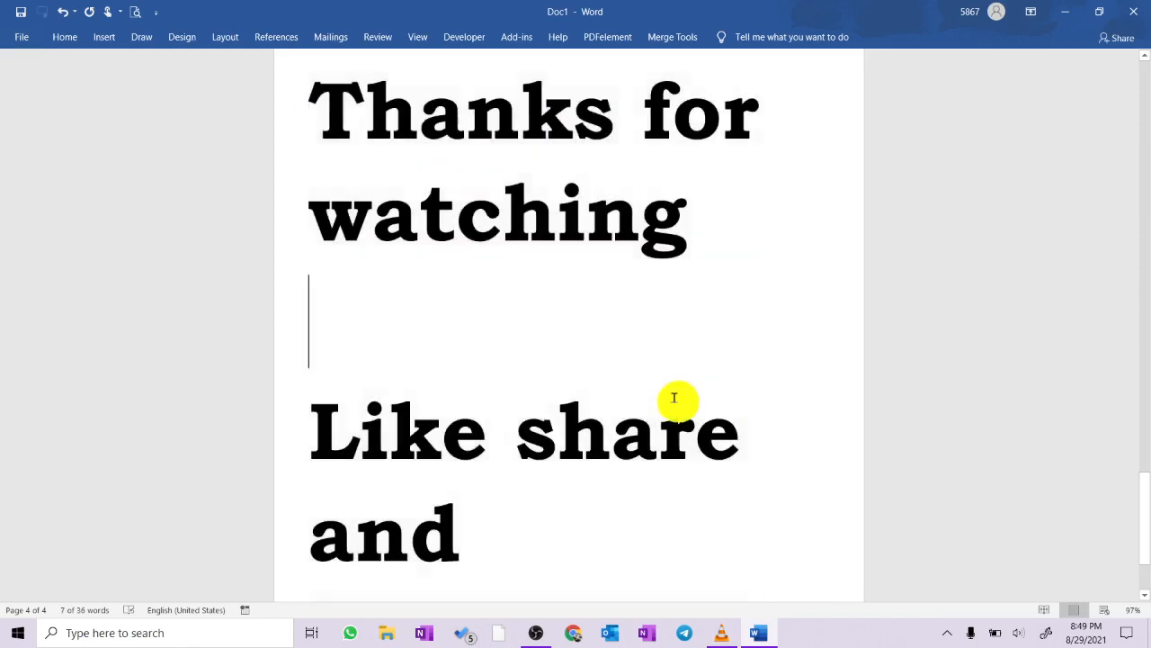
scroll(675, 398, down, 2)
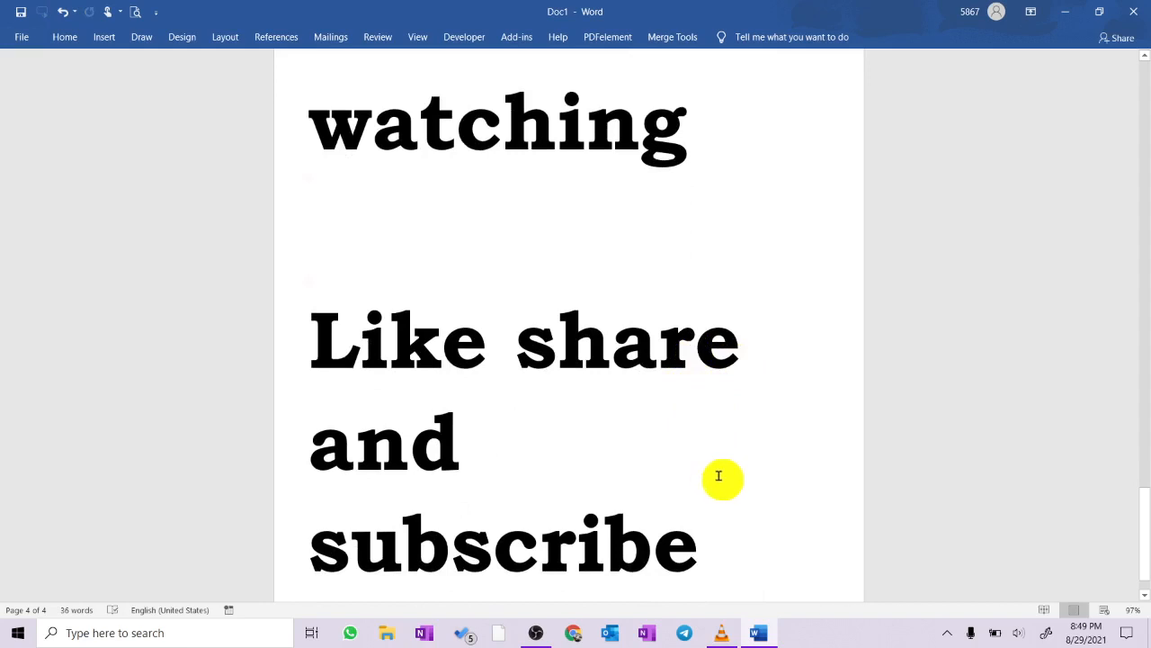
ctrl+scroll(721, 475, down, 2)
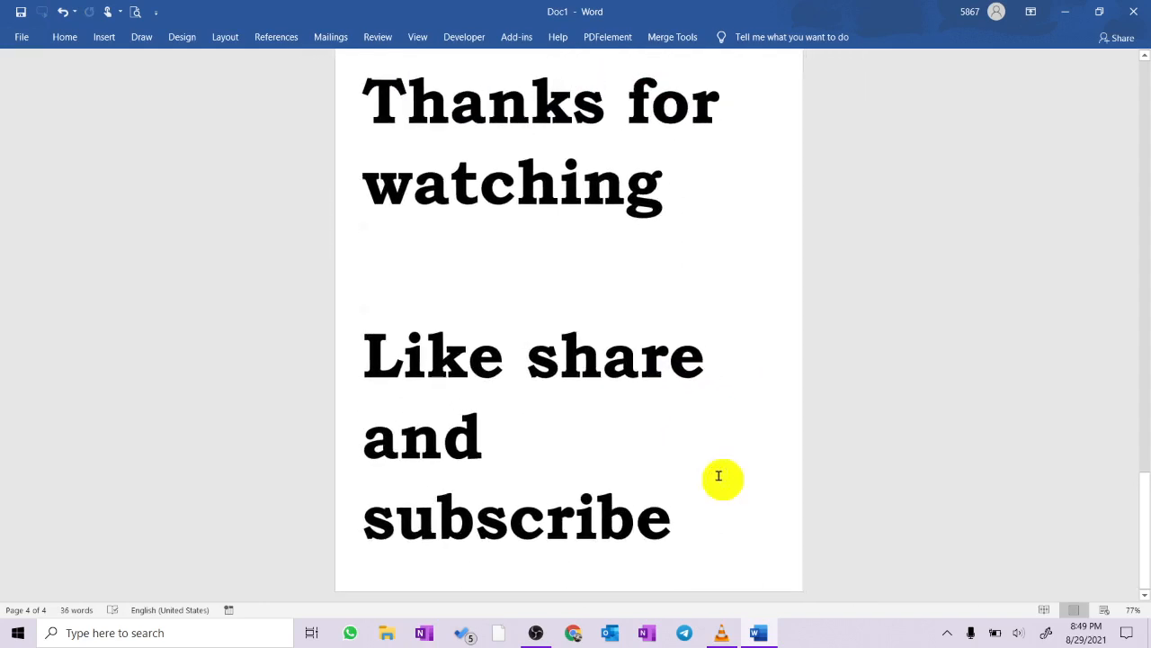